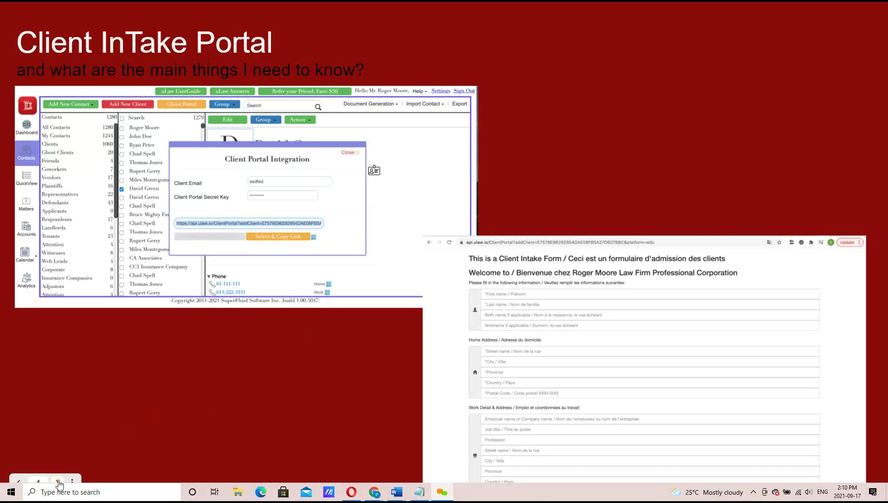
Advance past the portal, Client InTake Form and DiY slides to 'What is in a Client Retainer agreement?'.
click(58, 483)
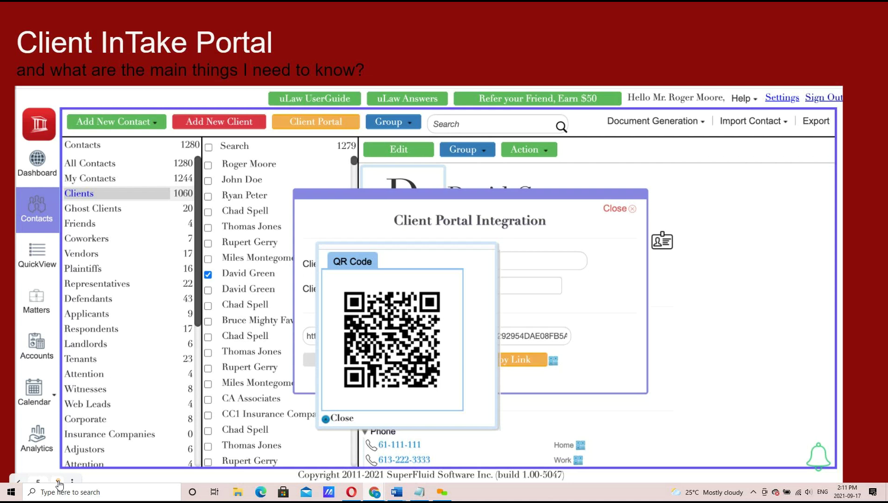
click(59, 483)
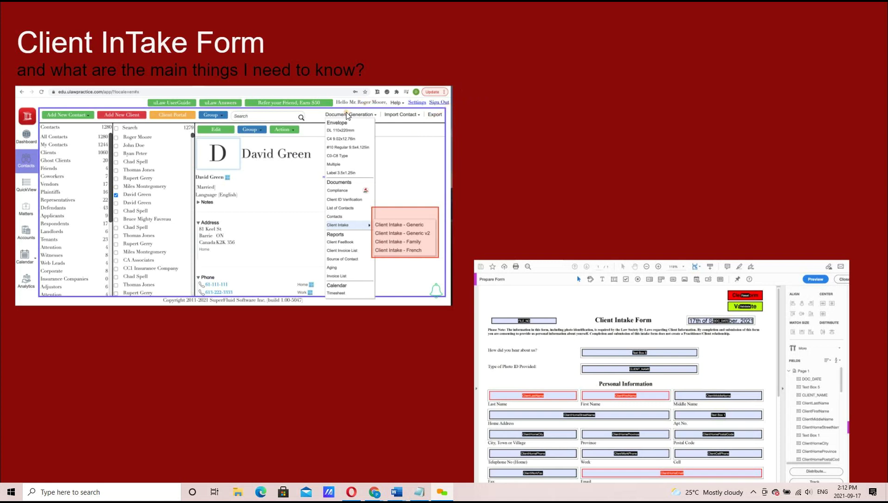
mouse_move(109, 456)
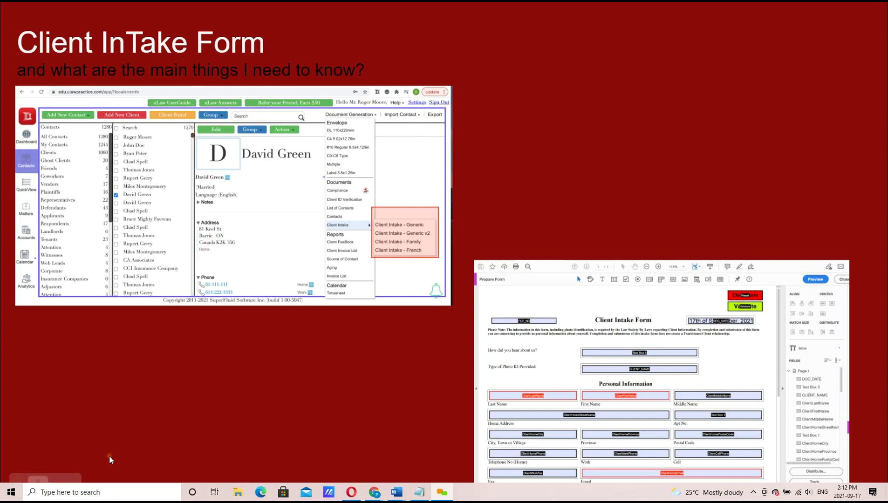
click(57, 482)
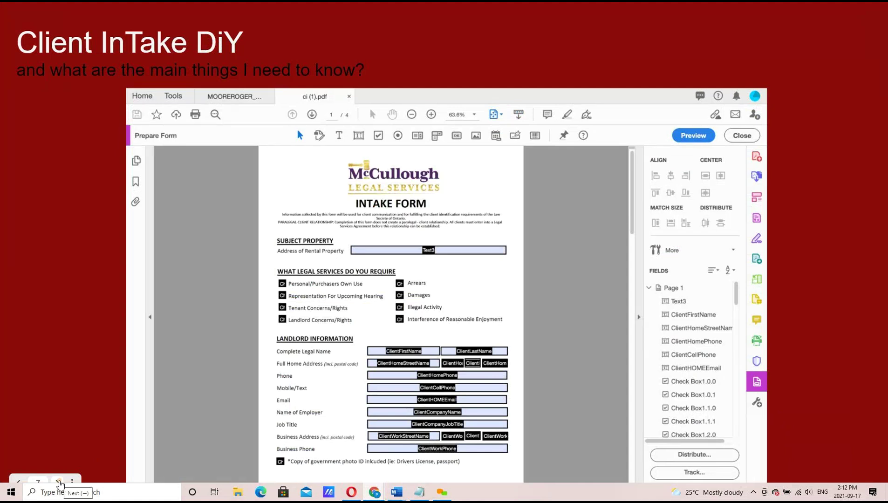
click(58, 483)
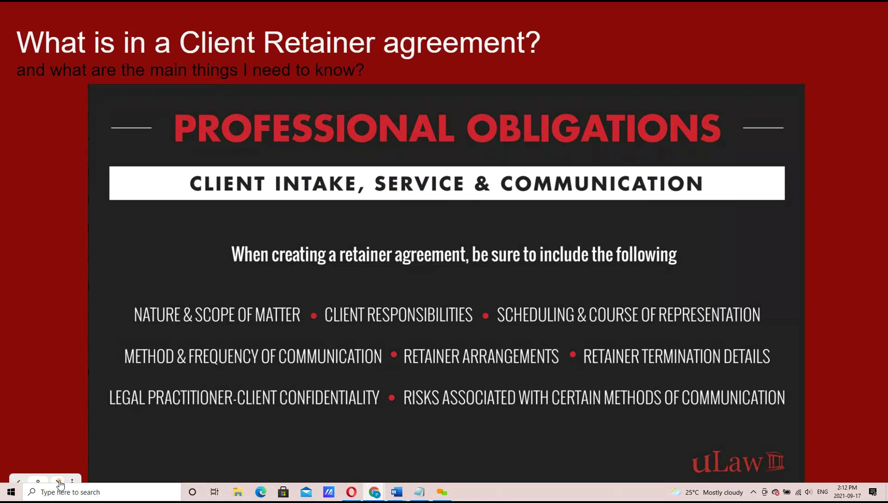
Exit the slideshow, dismiss the uLaw PDF import error, and show the Dashboard.
click(59, 482)
key(Escape)
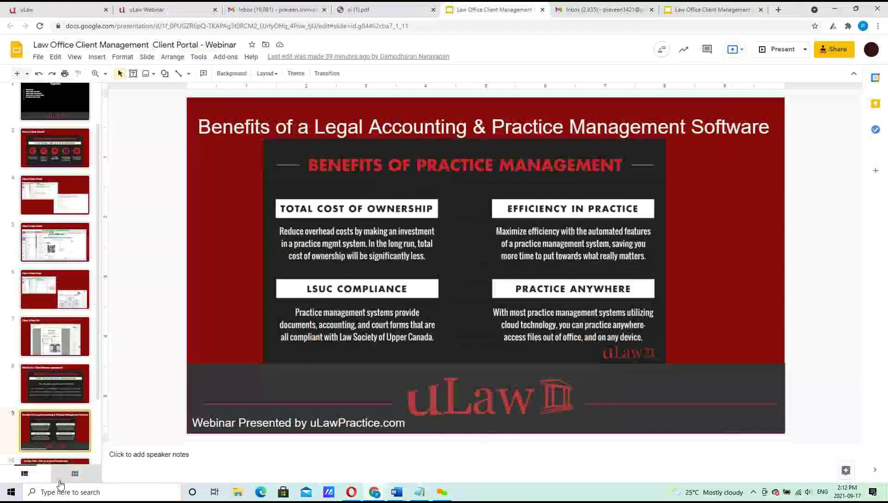
click(71, 7)
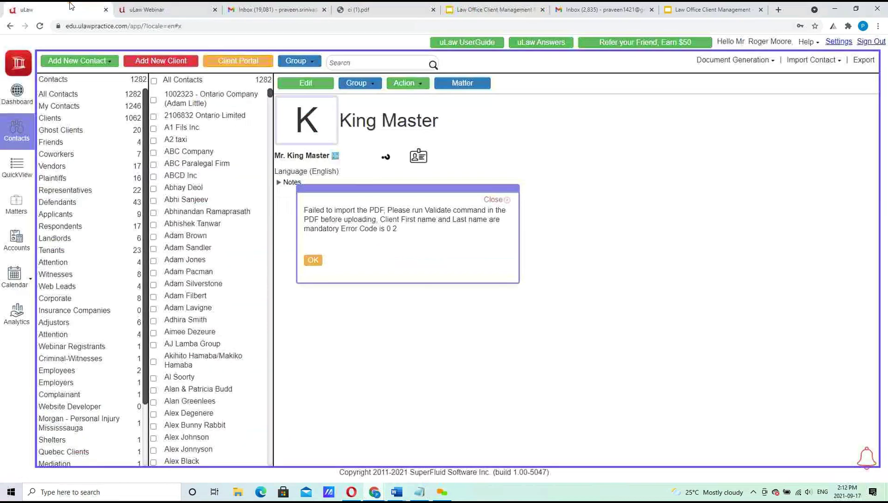
click(312, 262)
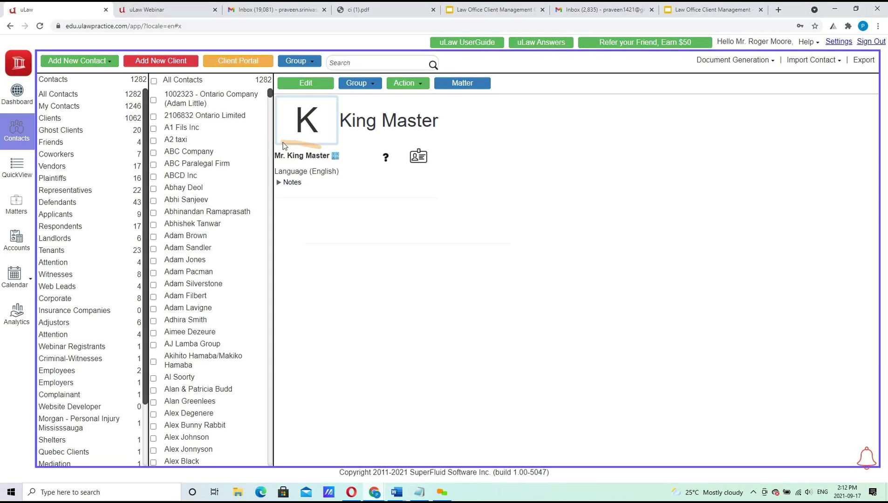
click(11, 103)
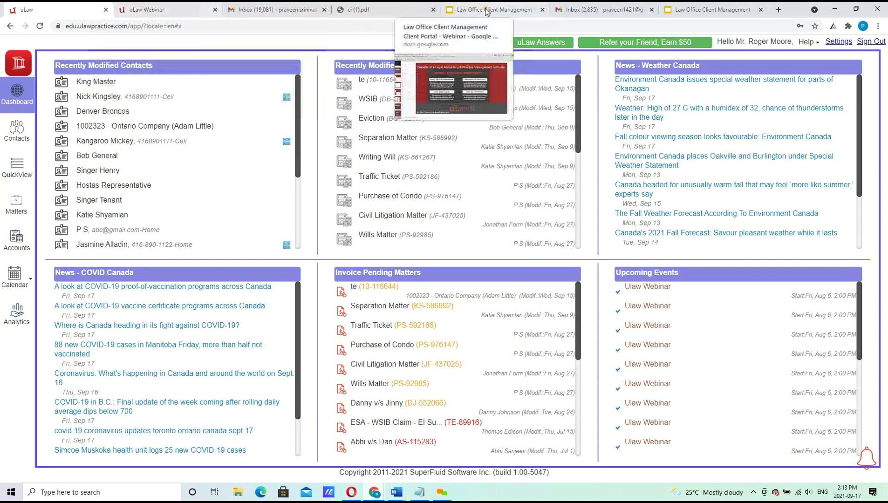
click(173, 10)
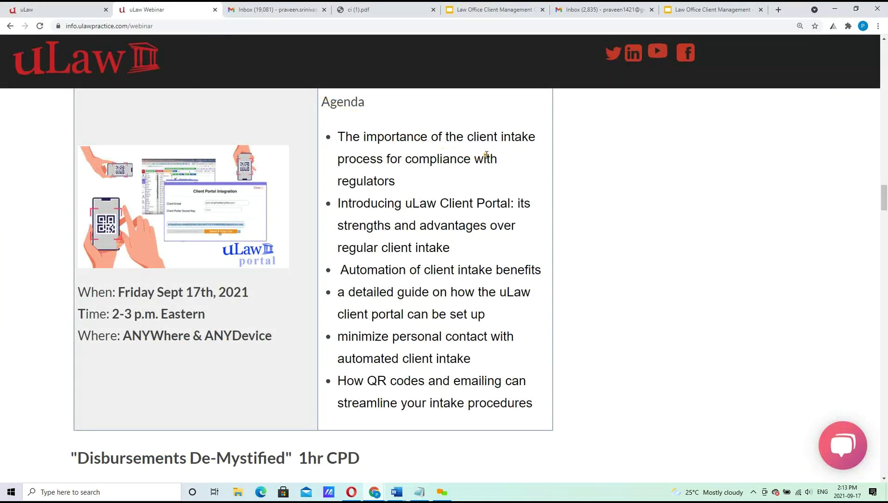
scroll(487, 154, up, 1)
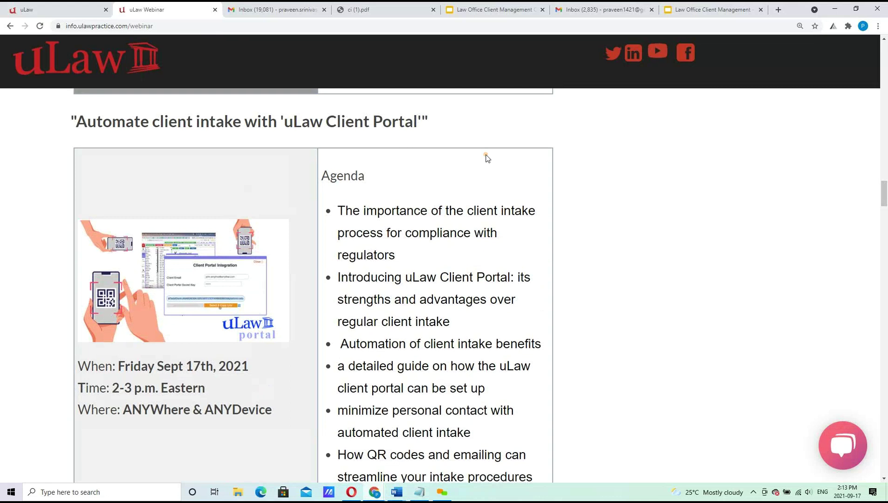
scroll(487, 158, down, 5)
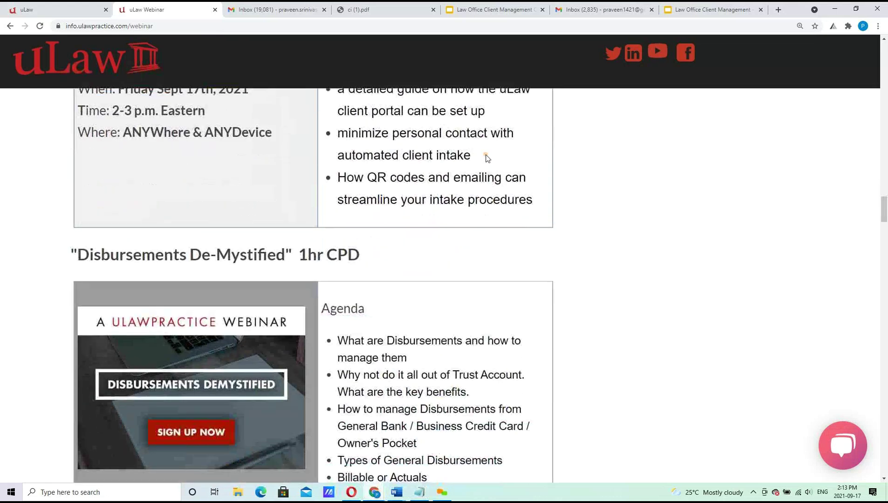
scroll(487, 158, down, 2)
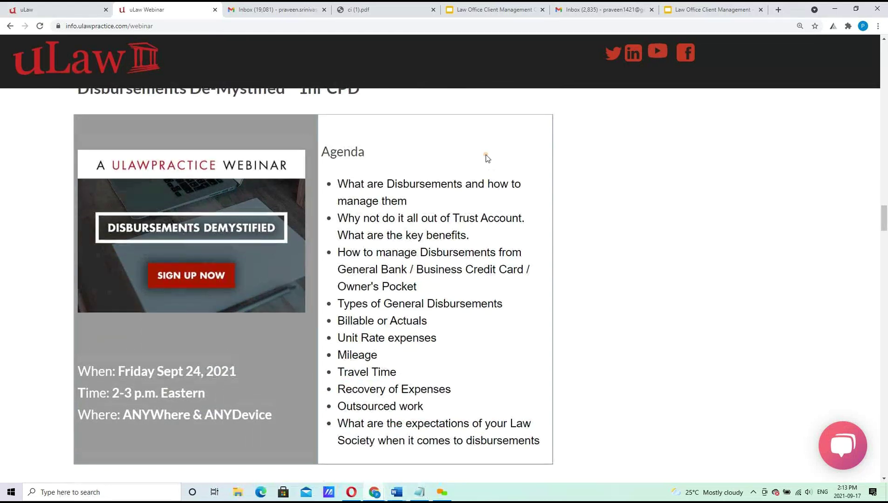
click(86, 6)
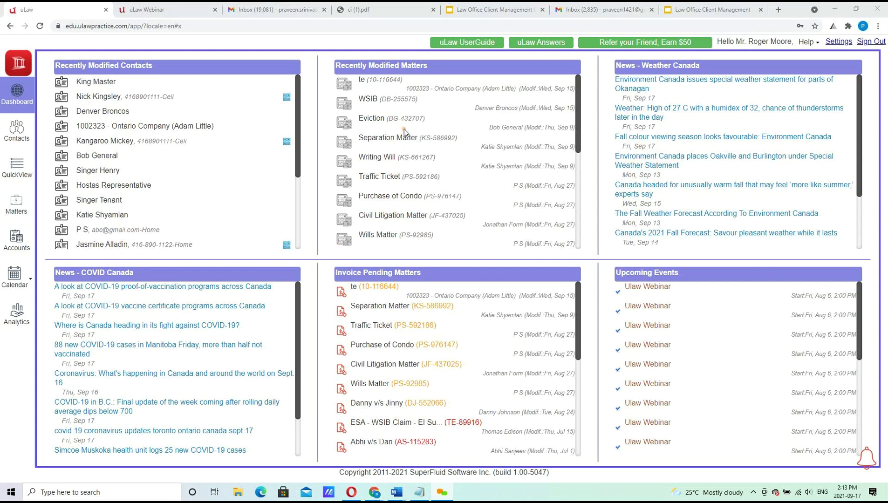
Go to Contacts and open the Add New Contact group choices.
click(18, 133)
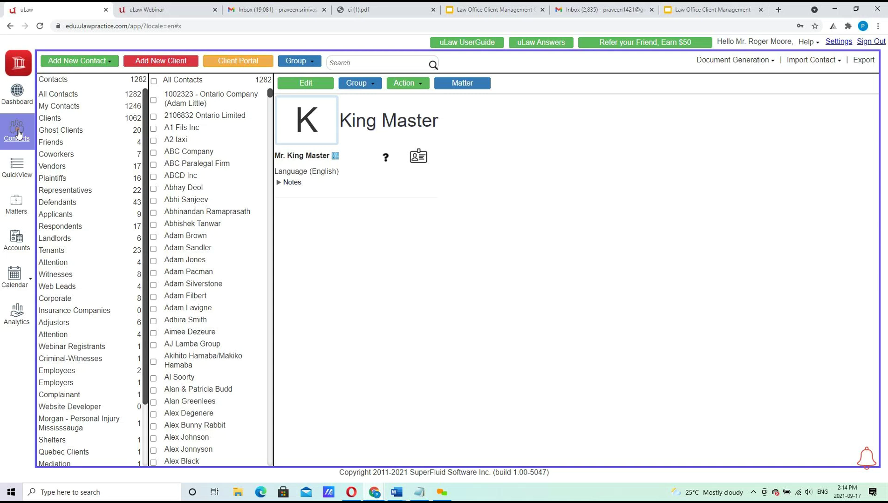
click(99, 65)
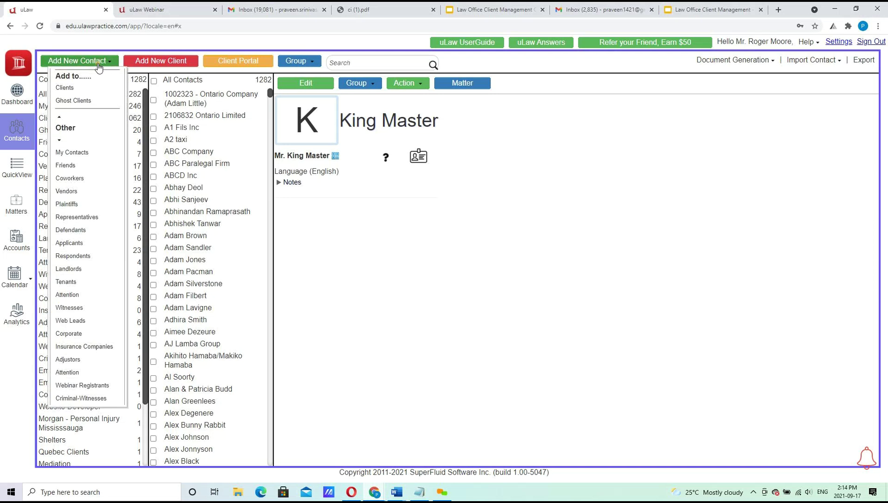
Start a new Clients contact titled Mr. with the client's first and last name and source Community Legal Service.
click(70, 89)
click(293, 105)
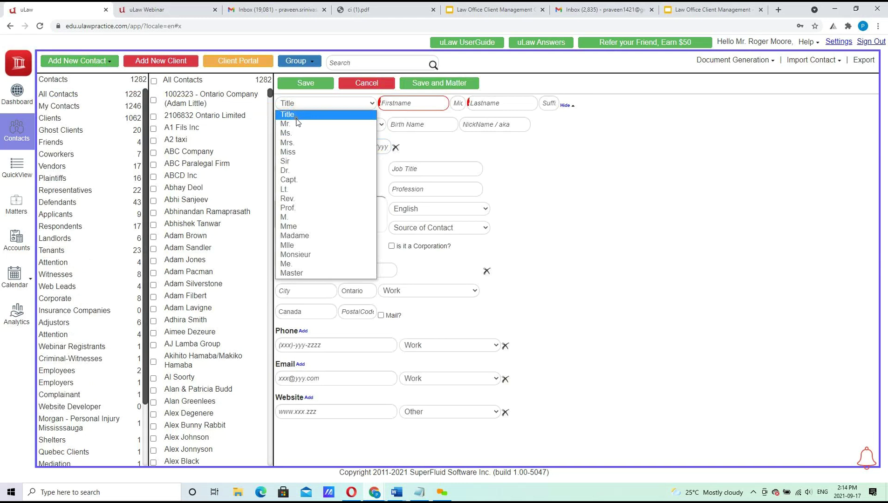
click(297, 124)
click(423, 104)
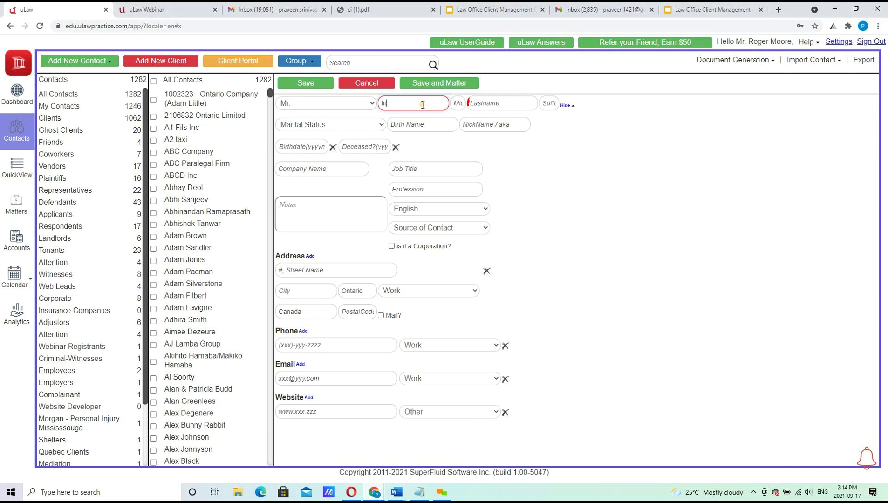
key(Tab)
key(Tab)
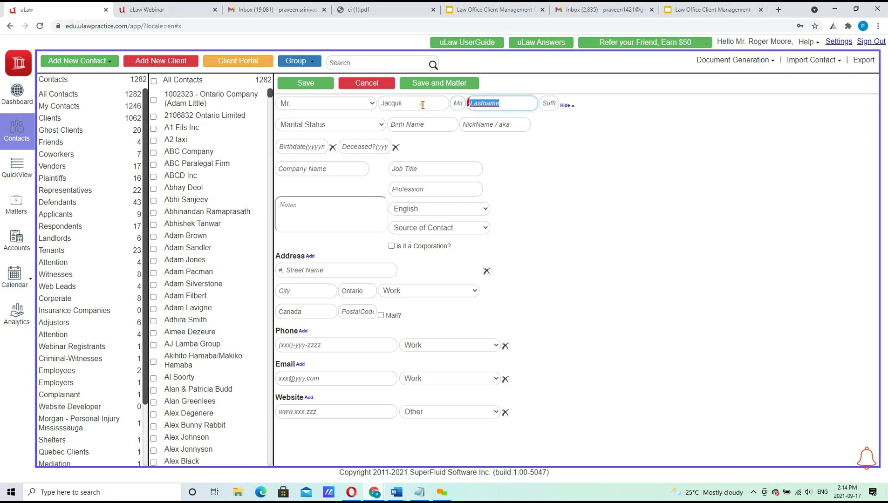
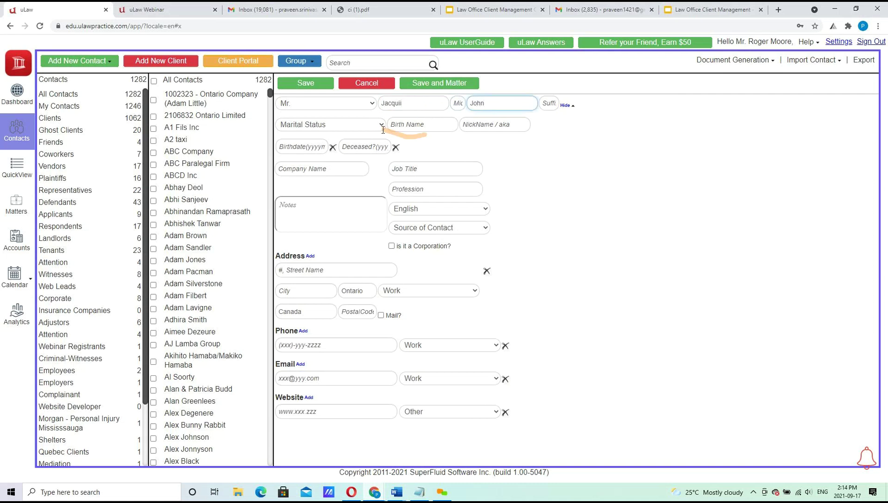
click(415, 220)
click(415, 225)
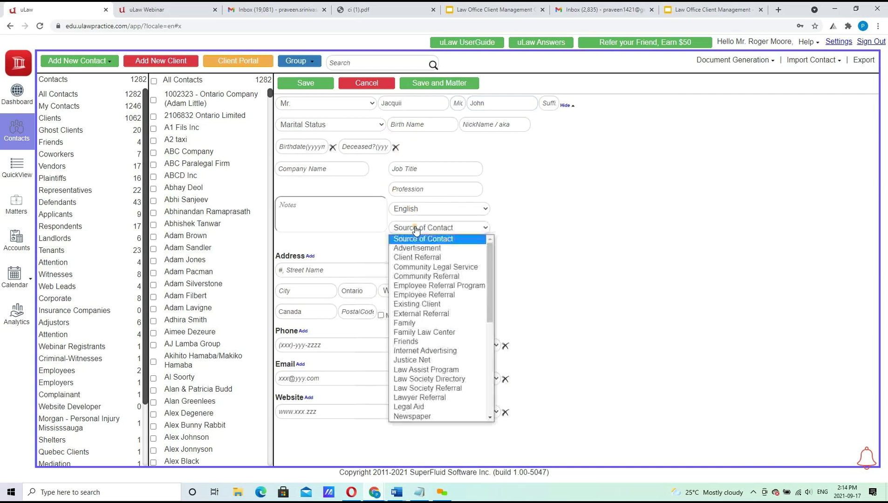
click(415, 266)
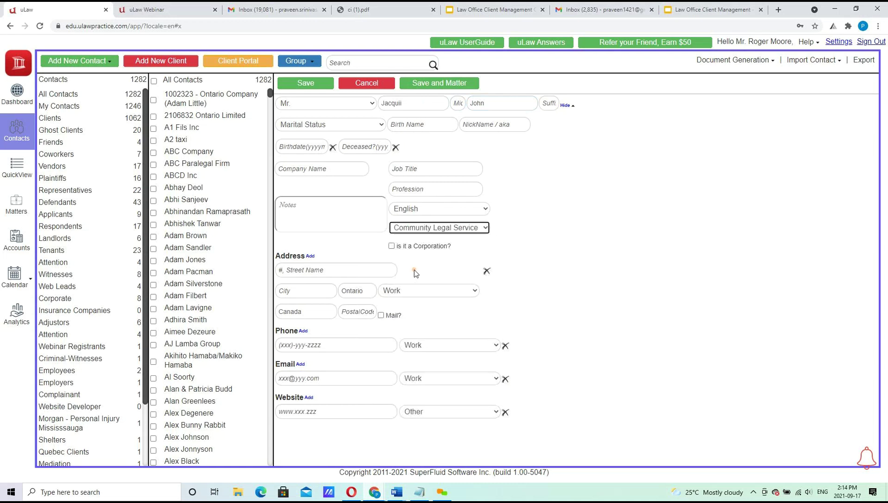
Enter the client's Toronto street address as mailing address, add the work phone, and save.
click(346, 270)
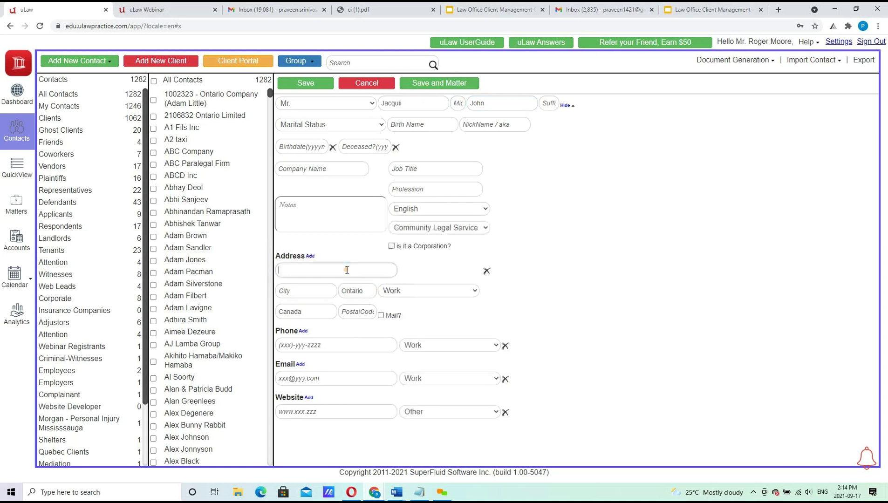
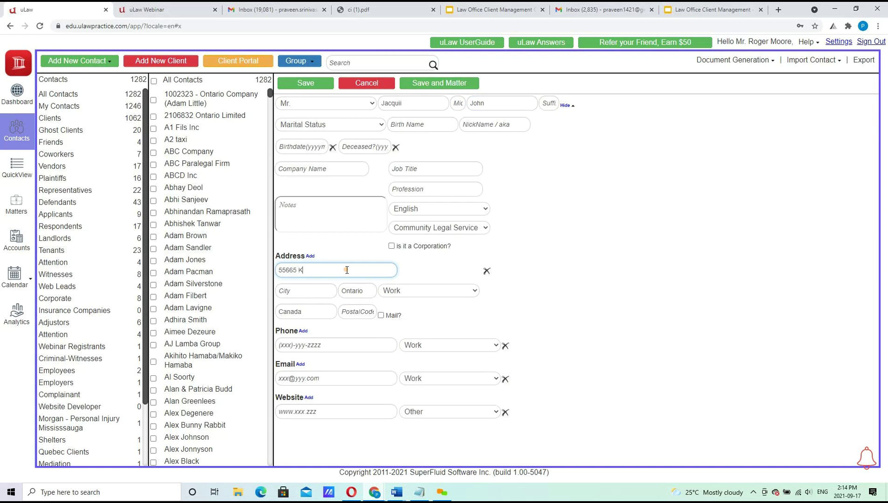
key(Tab)
text(Toronto)
key(Tab)
key(Tab)
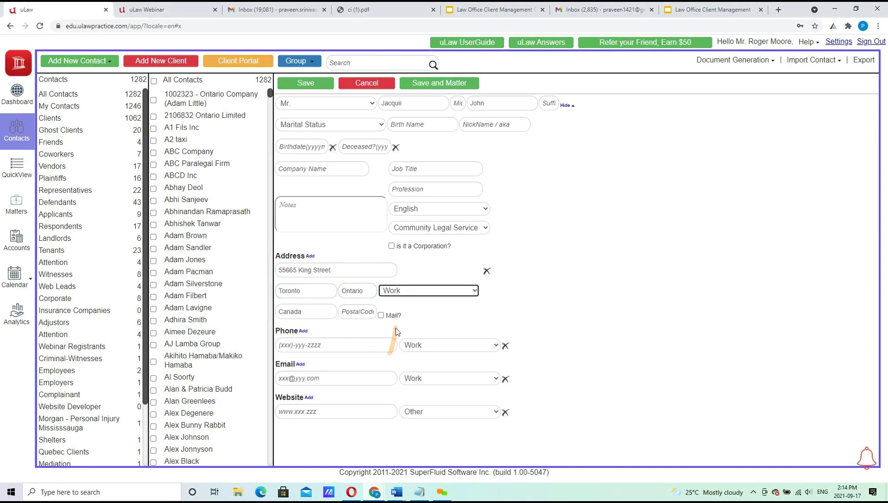
click(390, 317)
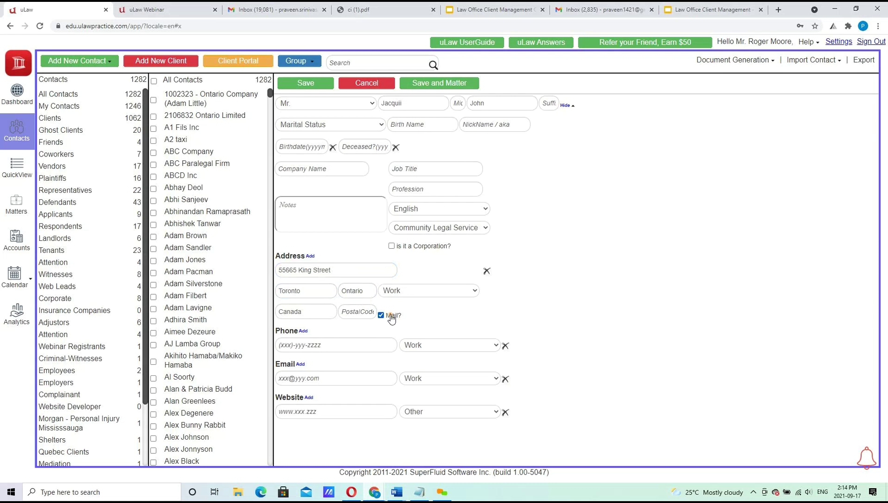
click(360, 340)
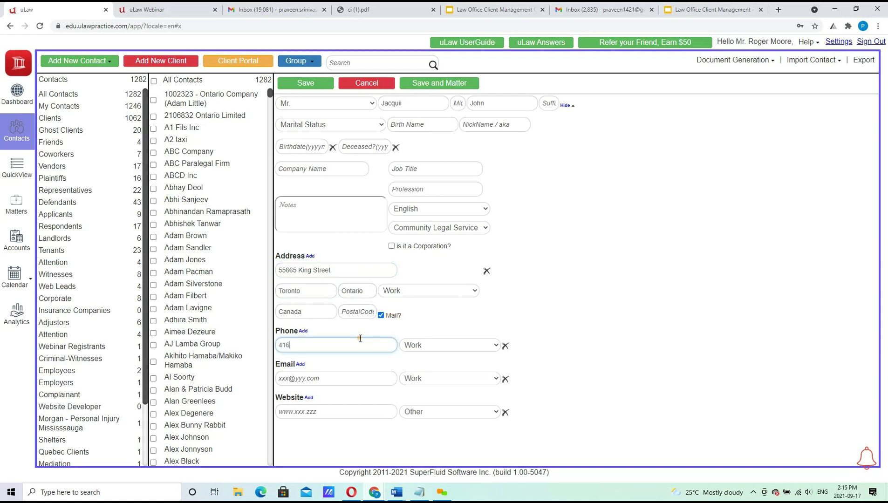
click(306, 84)
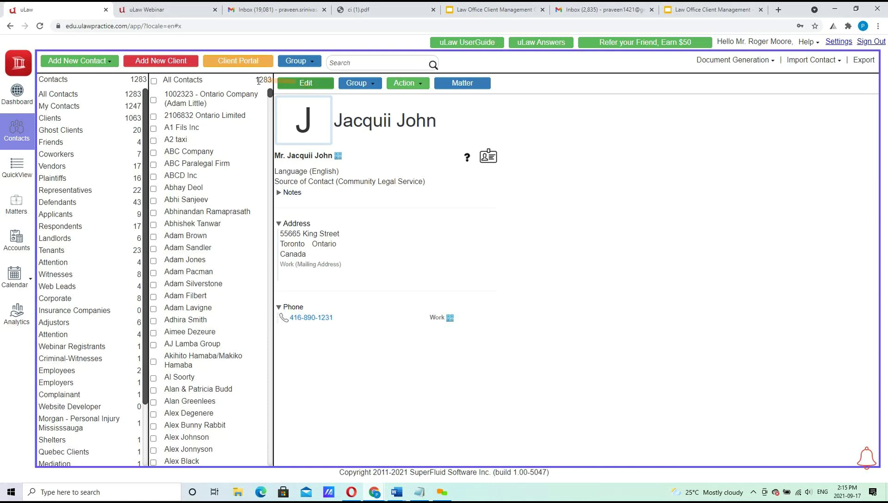
Reopen the new client and list the Client Intake templates: Generic, Generic v2, Family, French.
click(21, 108)
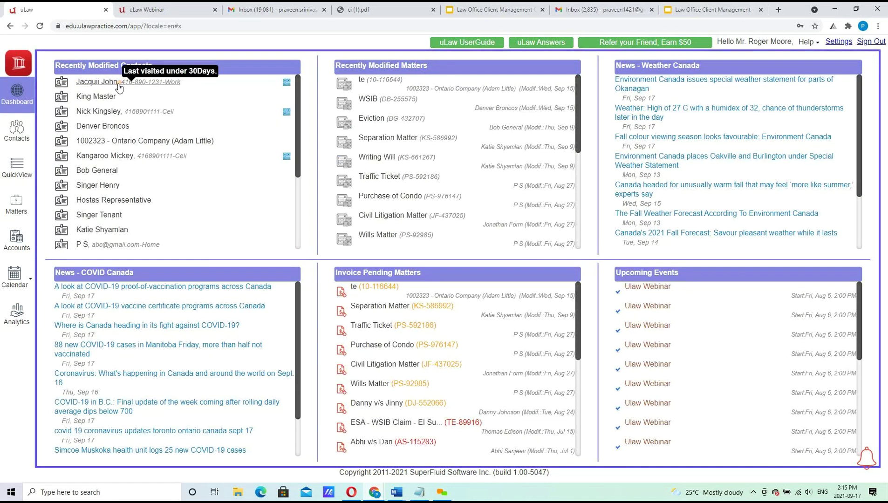
click(113, 84)
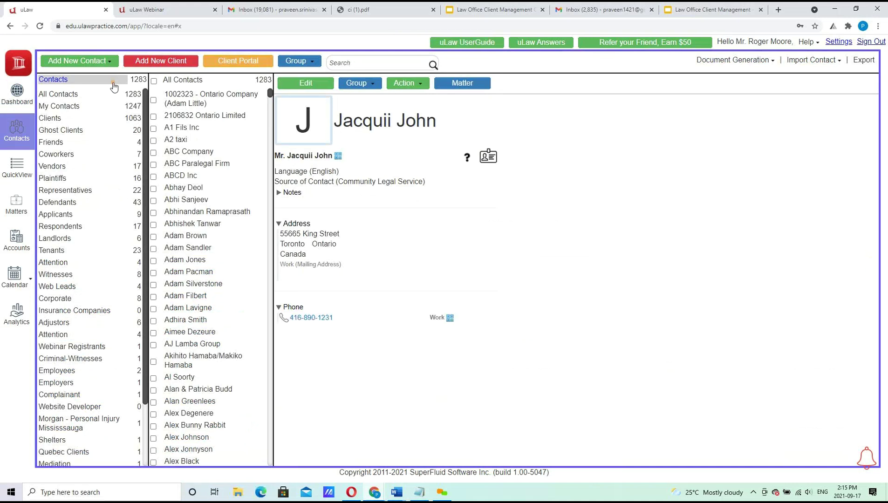
click(413, 88)
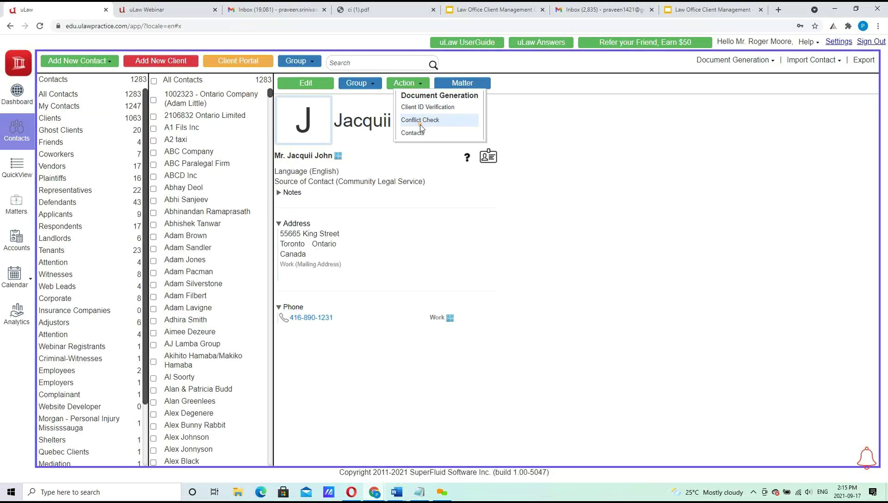
click(554, 109)
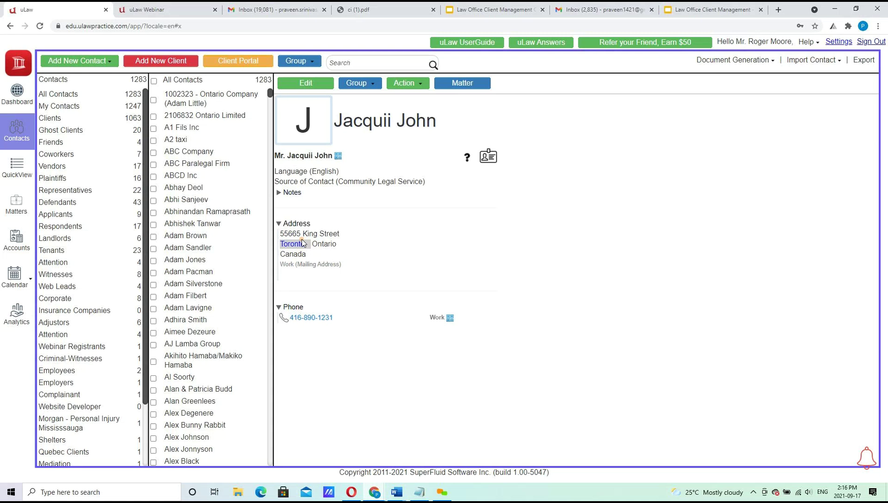
click(742, 63)
click(740, 228)
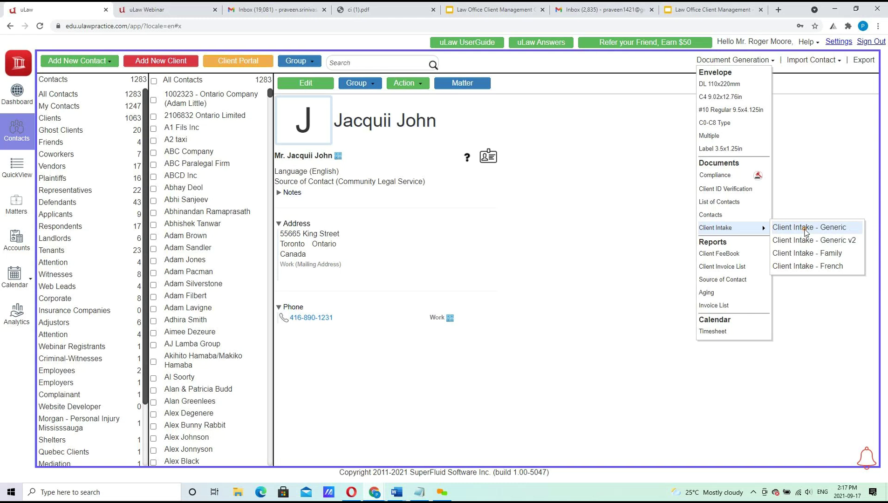
Download the Client Intake - Generic form for the client, dated 2021-09-17.
click(806, 232)
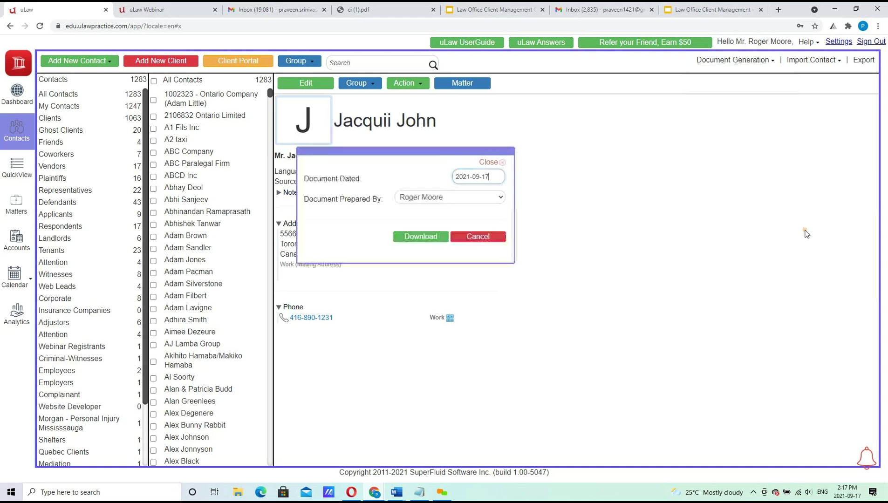
click(414, 236)
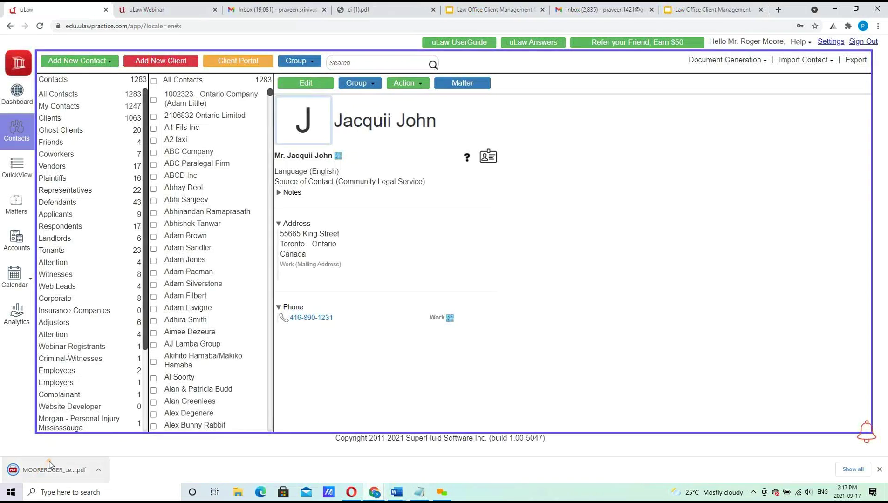
View the 3-page Client Intake Form PDF, then minimize Chrome to the desktop.
click(49, 464)
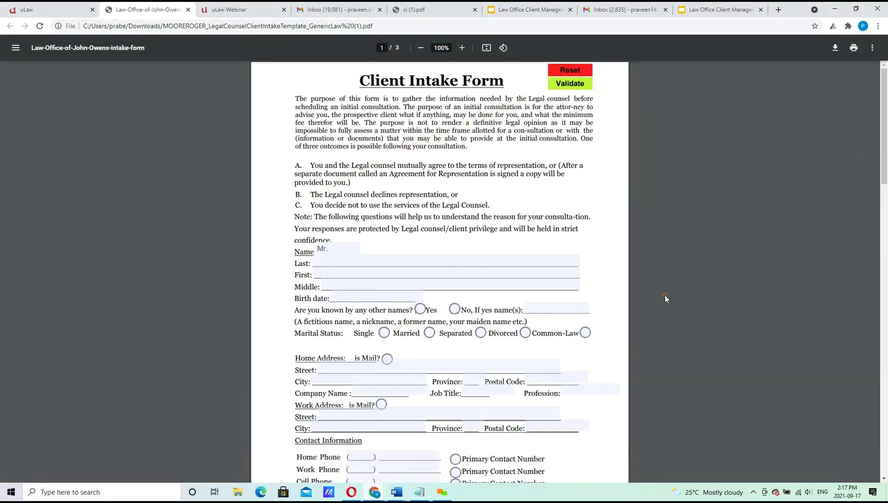
click(830, 14)
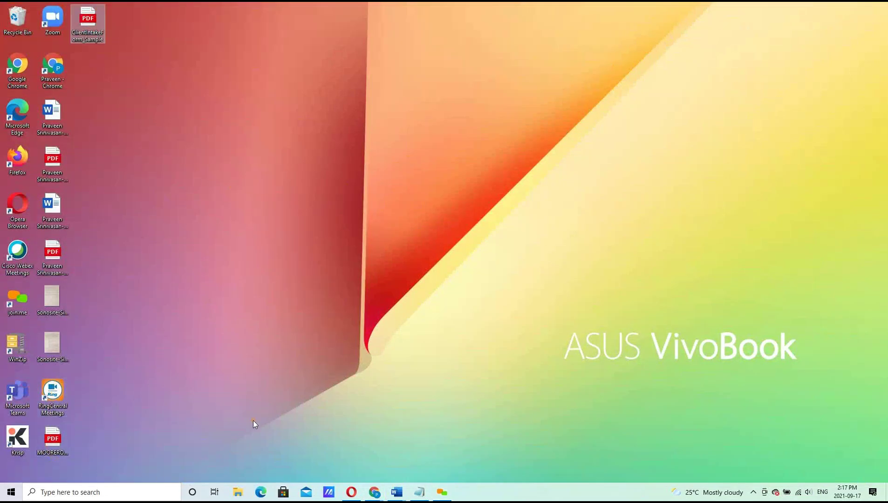
In Gmail's DiY Form email, preview the 4-page ci (1).pdf attachment and download it.
click(372, 495)
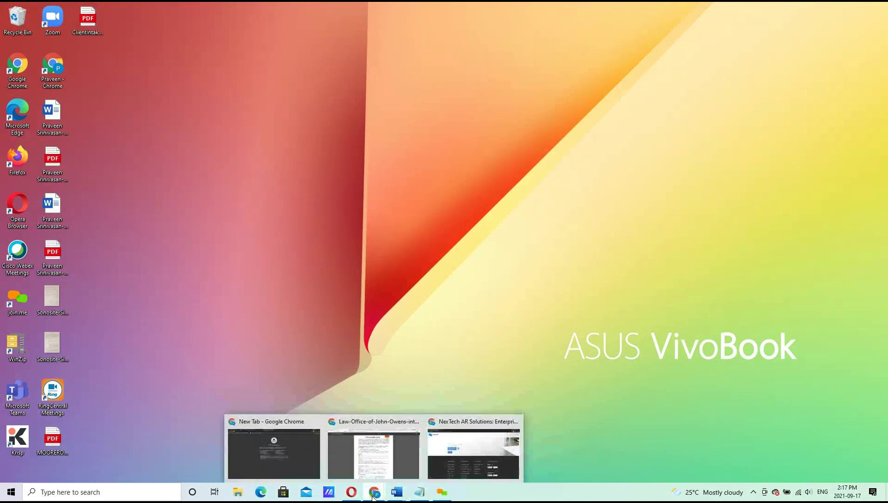
click(377, 450)
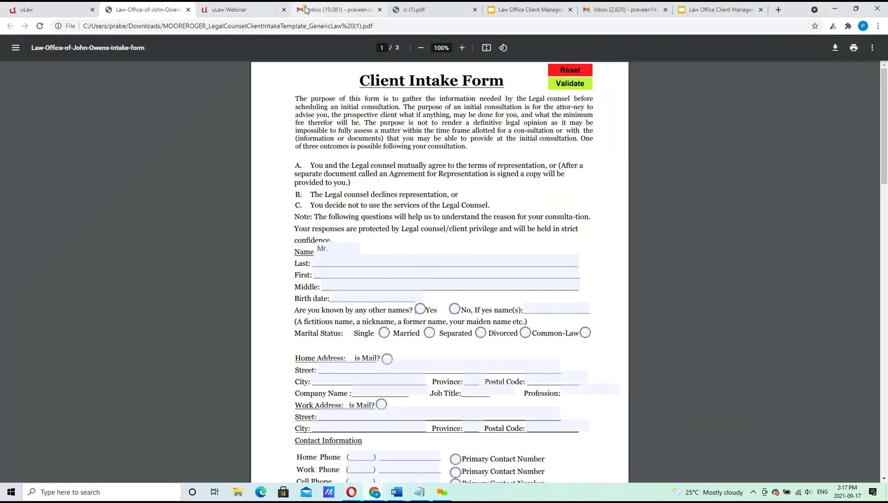
click(308, 9)
click(284, 140)
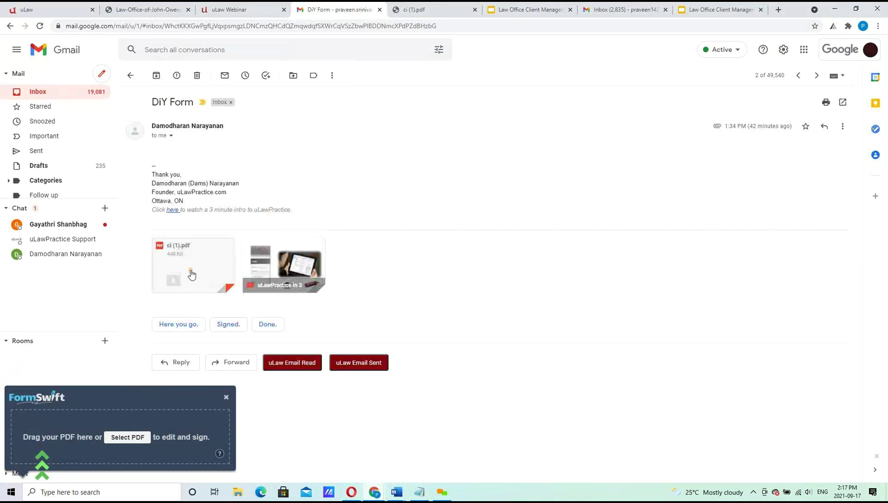
click(195, 265)
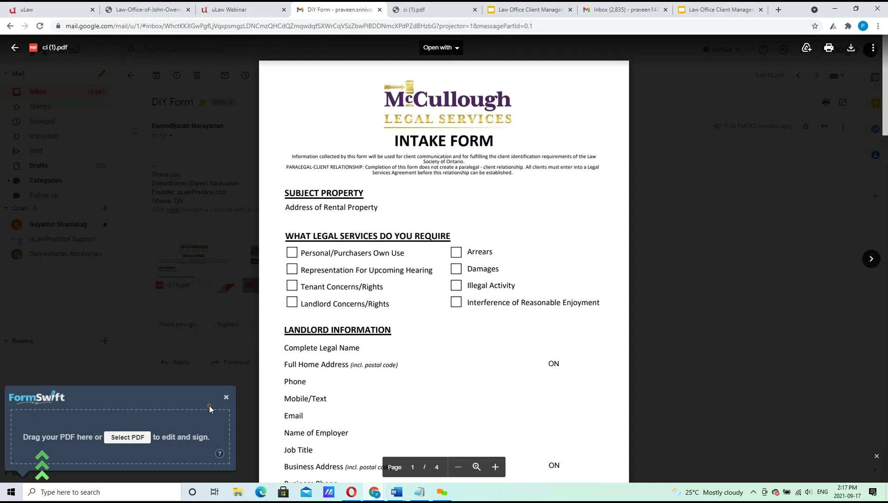
click(227, 397)
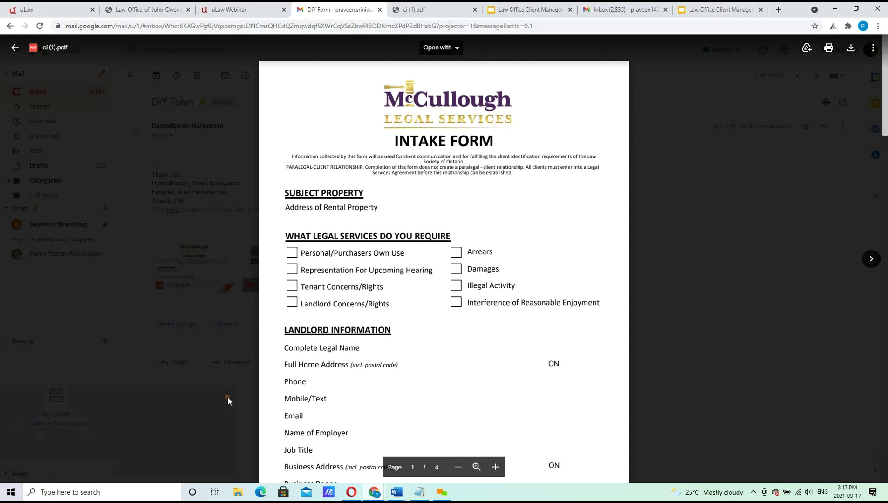
scroll(885, 137, down, 1)
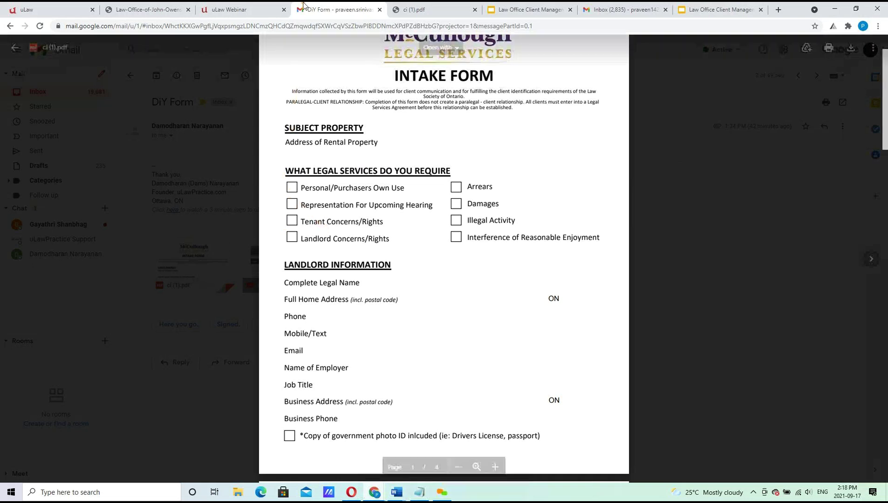
click(15, 49)
mouse_move(167, 282)
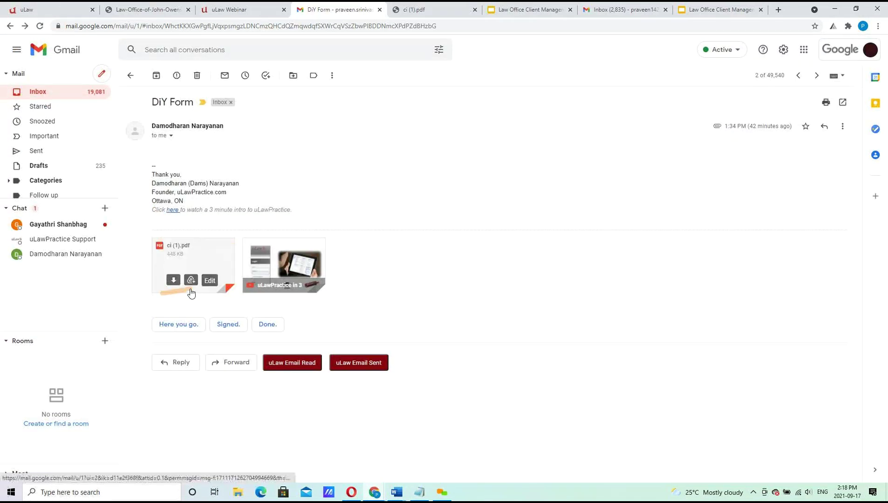
click(173, 281)
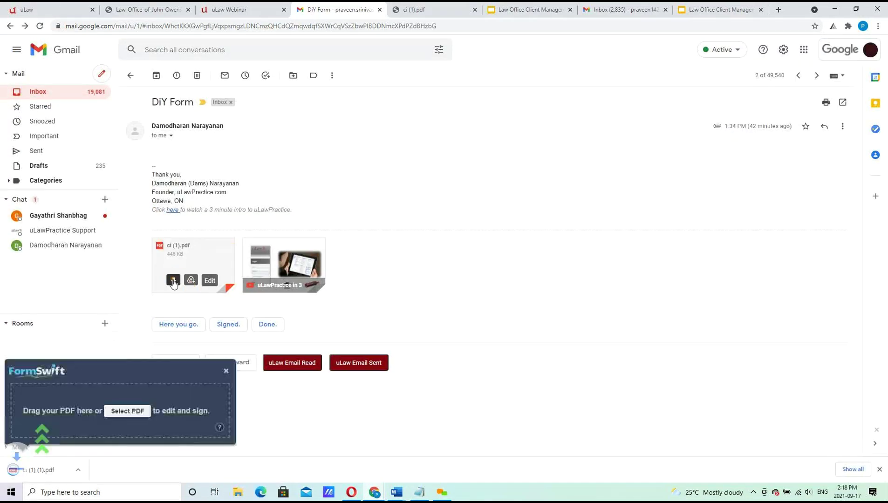
In ci (1) (1).pdf, fill in the rental property address and tick Representation For Upcoming Hearing.
click(60, 473)
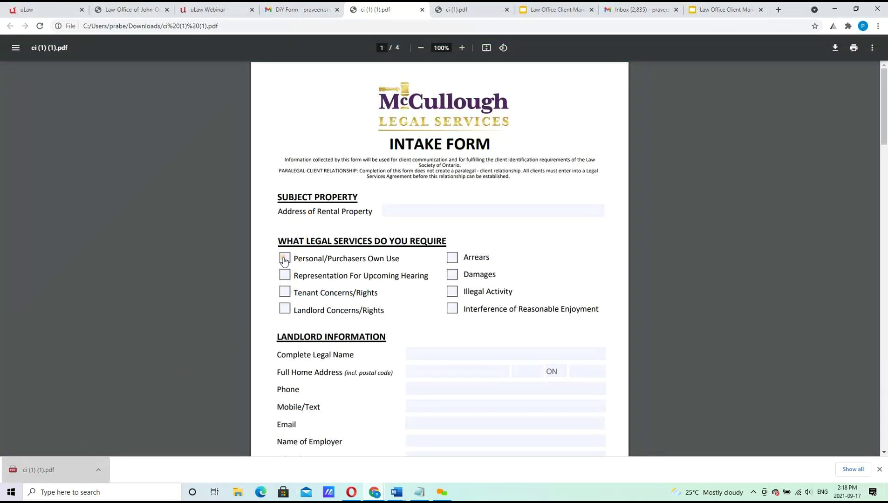
click(458, 214)
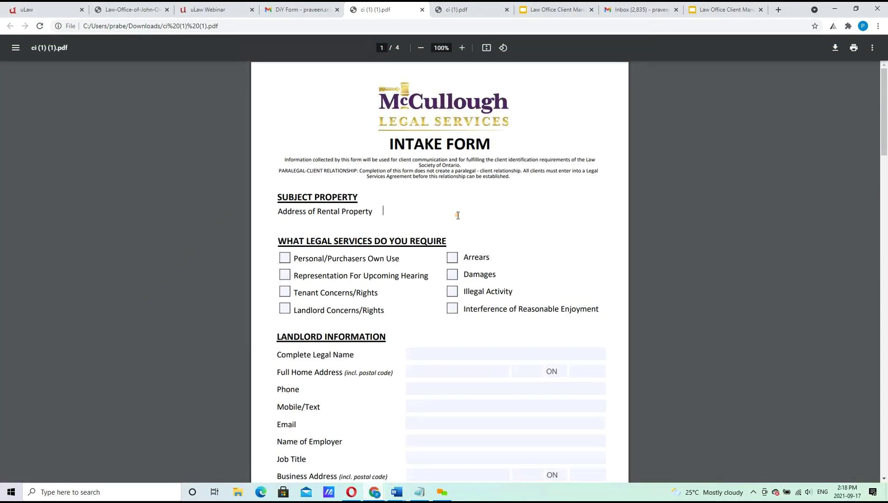
key(Tab)
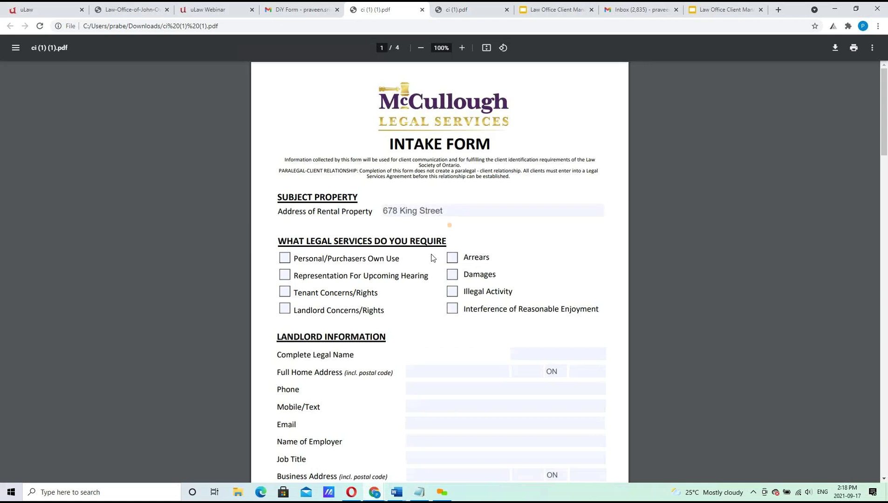
click(285, 275)
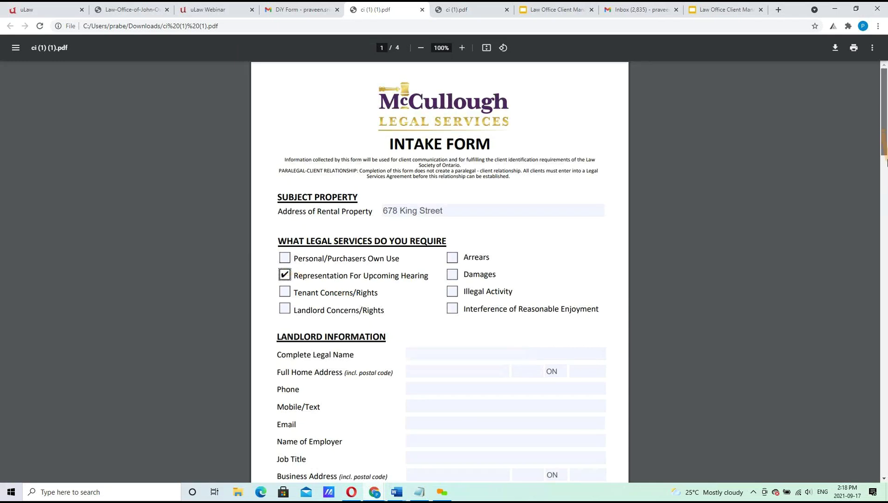
scroll(886, 163, down, 3)
drag(886, 163, 883, 121)
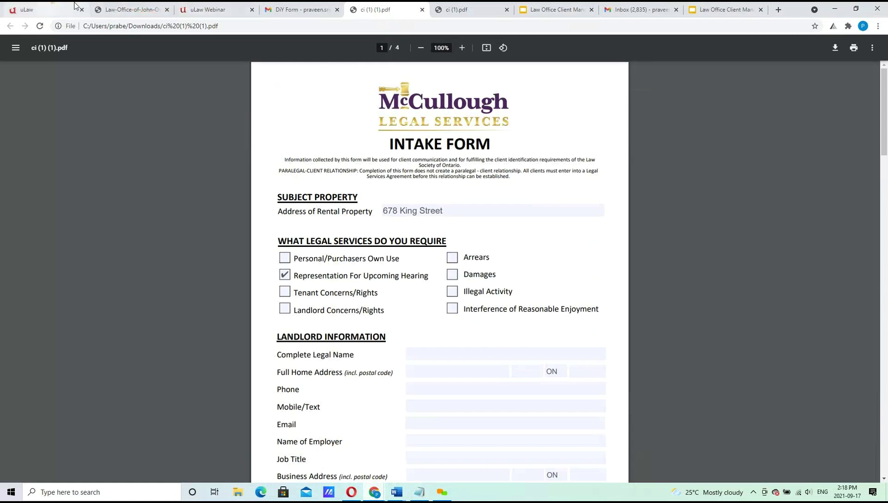
Regenerate the Client Intake - Generic PDF for the client in uLaw and open the download.
click(51, 8)
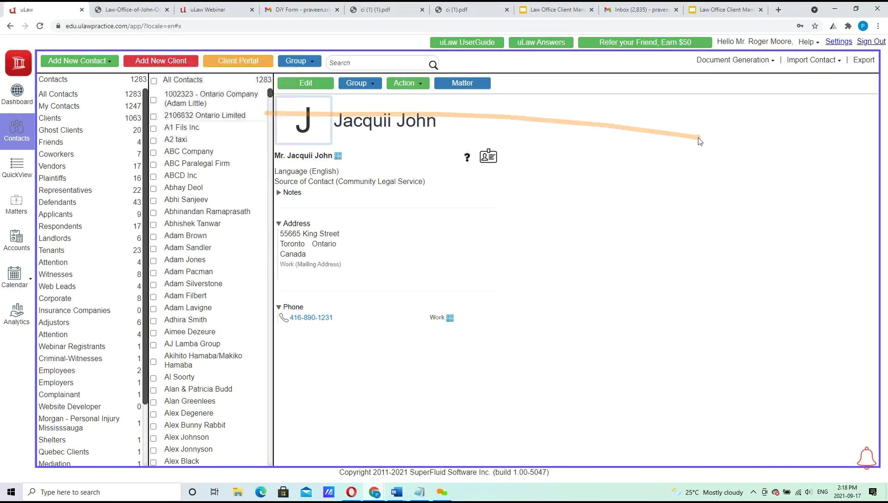
click(727, 61)
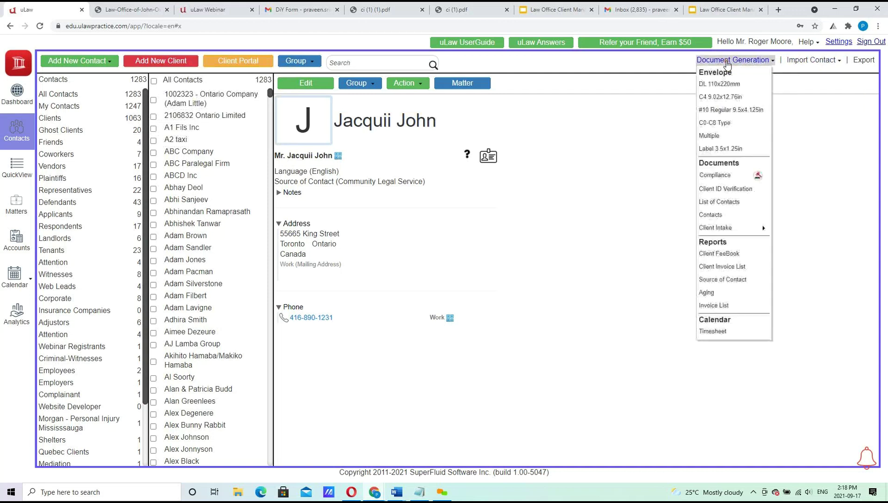
mouse_move(746, 228)
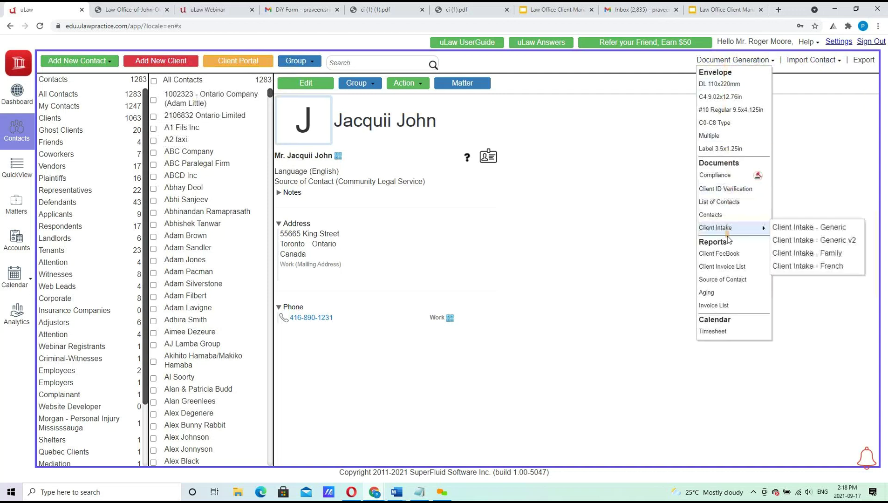
click(802, 227)
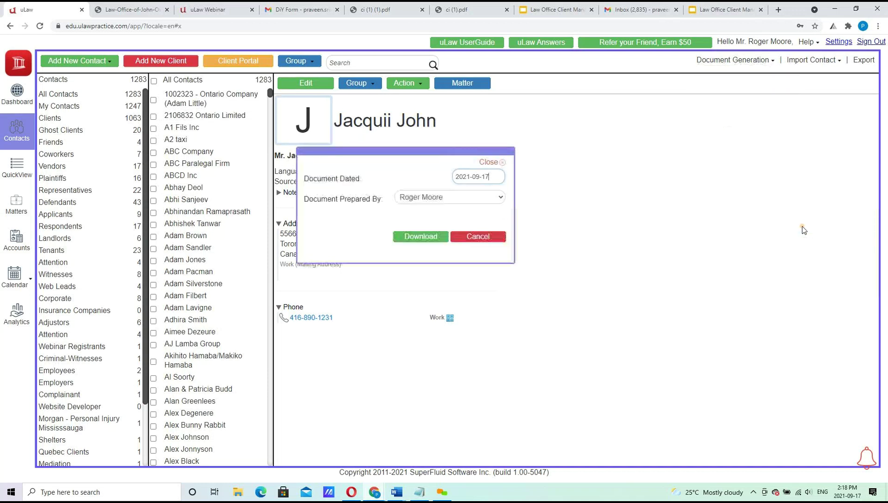
click(416, 239)
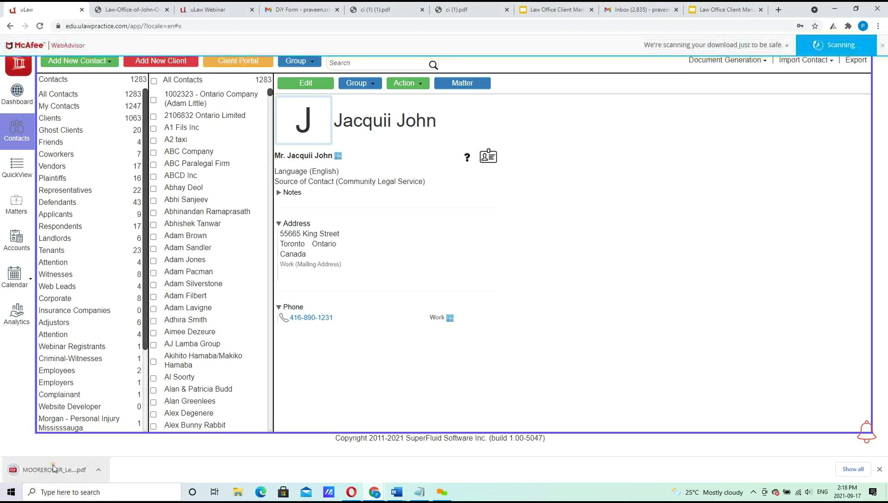
click(54, 469)
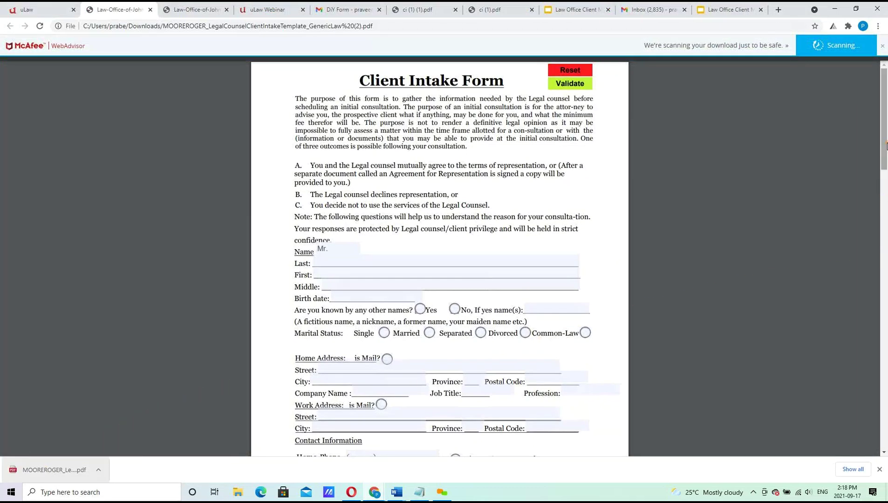
Enter the client's last and first names, answer No to other names, and set marital status to Single.
scroll(380, 197, down, 1)
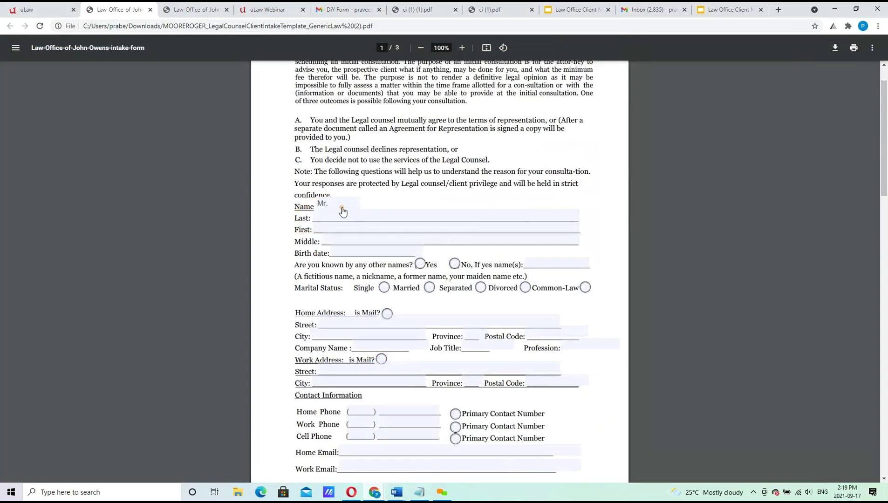
click(323, 217)
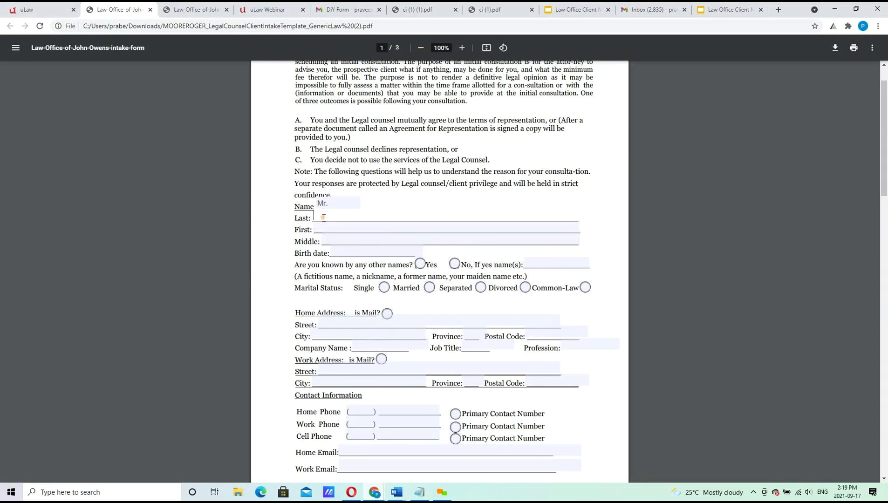
key(Tab)
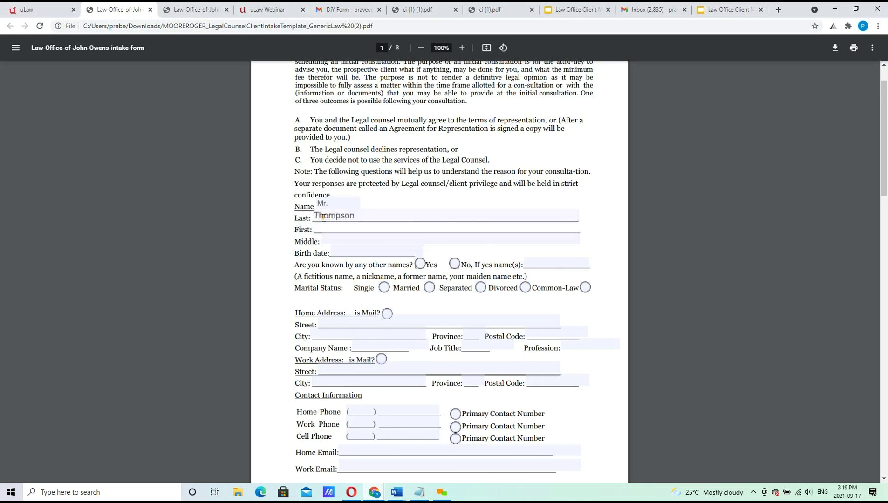
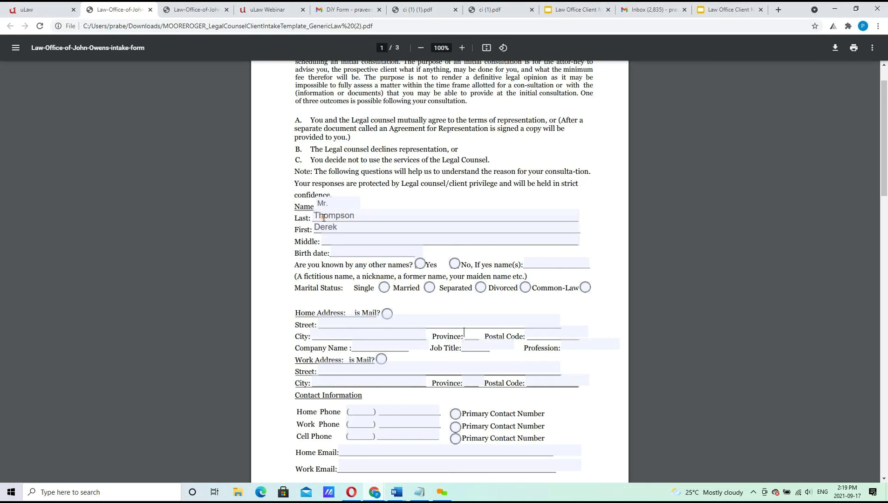
click(454, 266)
drag(885, 149, 885, 189)
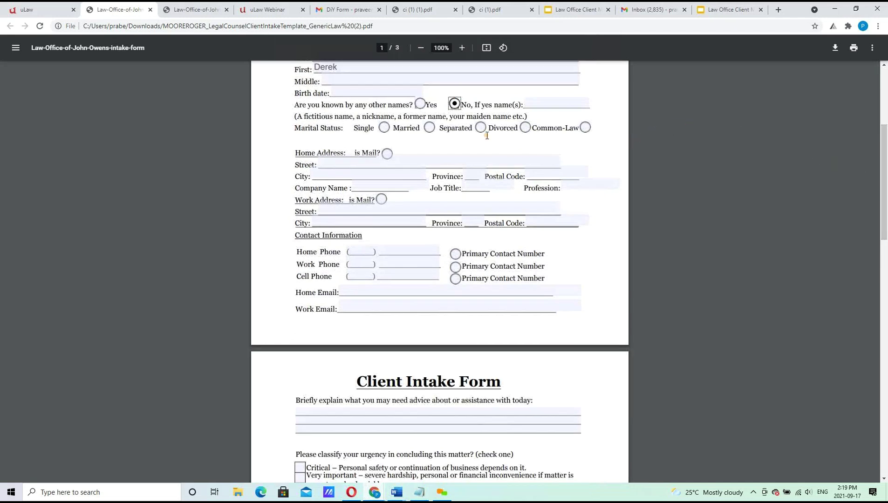
click(383, 127)
Fill in the client's home street address, city and province.
click(337, 166)
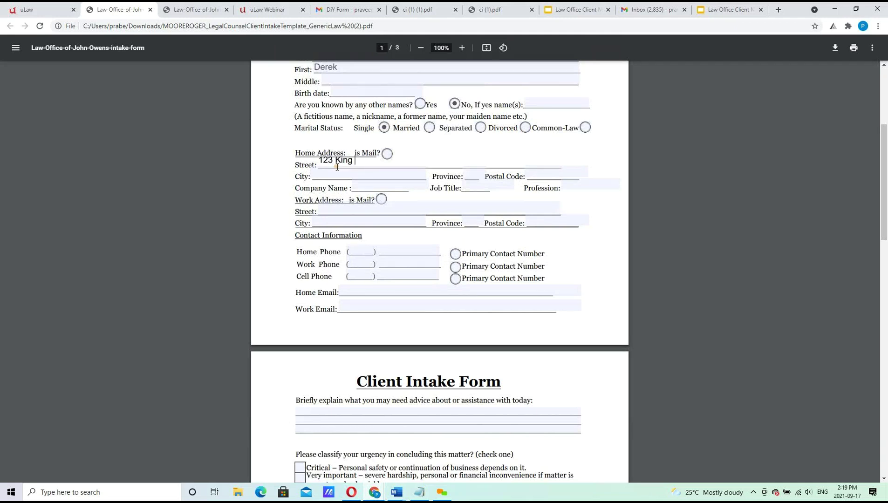
key(Tab)
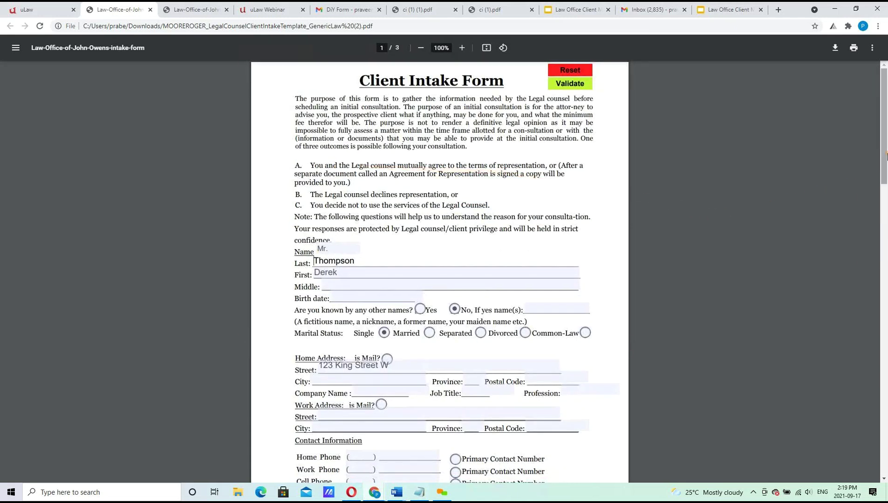
drag(887, 156, 887, 213)
click(318, 171)
text(Ottawa)
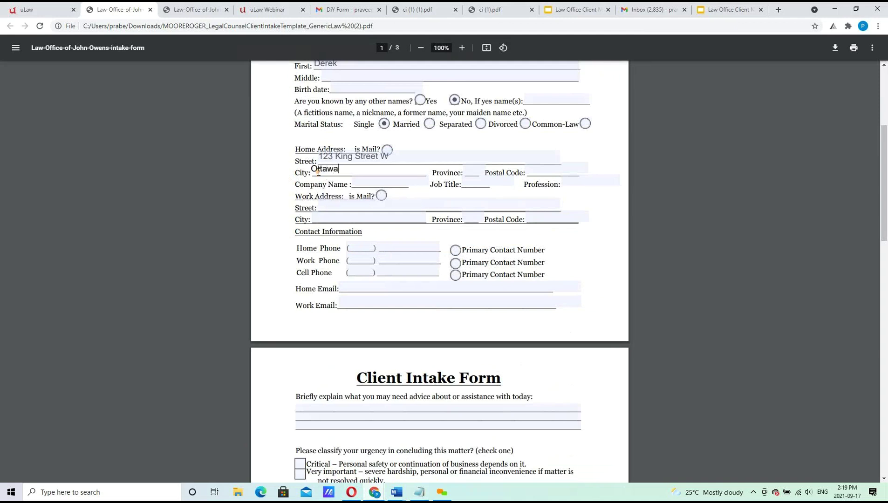
click(468, 171)
text(ON)
Tick the 'just want to know my rights' urgency option on page 2.
drag(883, 201, 881, 260)
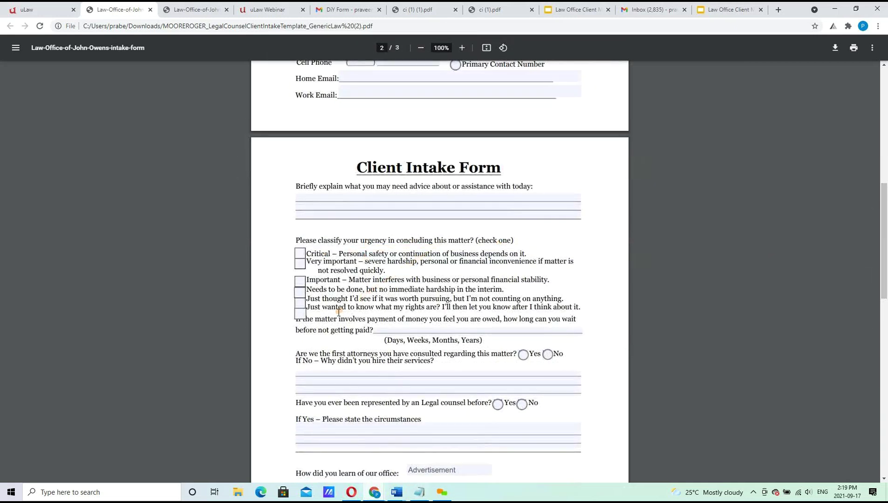
click(304, 313)
drag(883, 222, 879, 72)
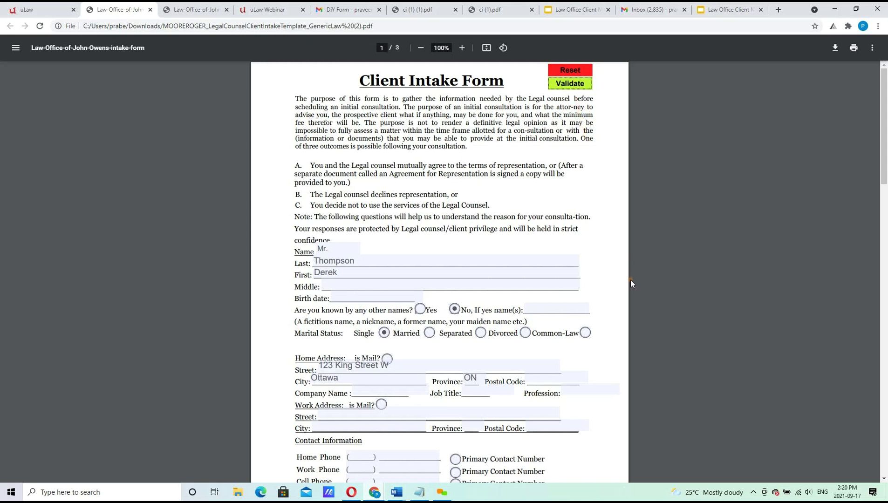
Download the form with your changes to the Desktop, named with the client's surname plus ClientIntakeForm.
click(835, 48)
click(824, 69)
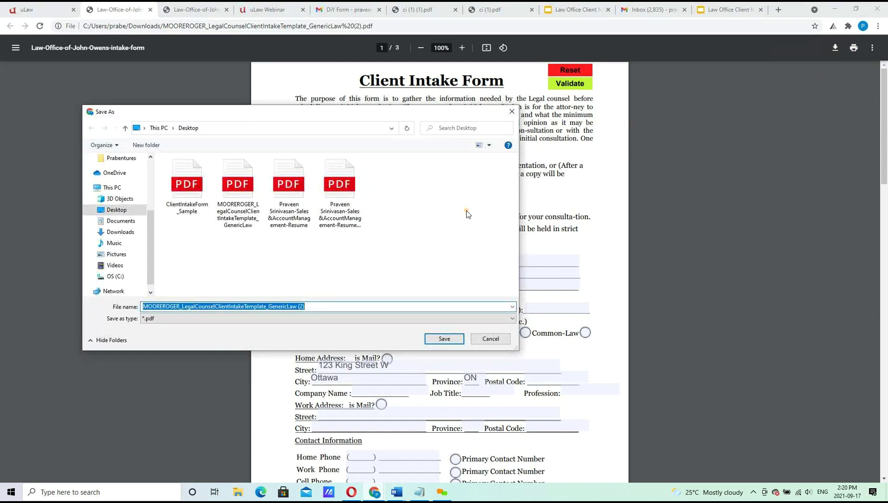
text(Thoms)
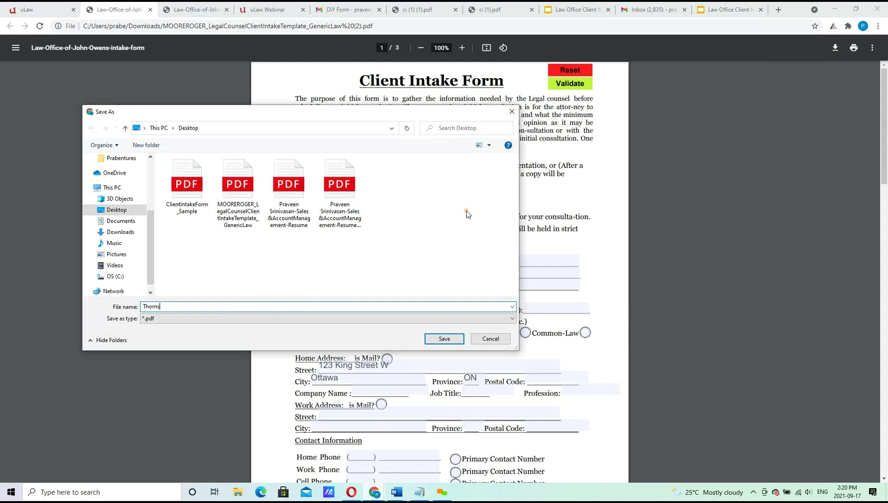
text(mpos)
key(BackSpace)
key(BackSpace)
text(son)
text(rm)
click(443, 339)
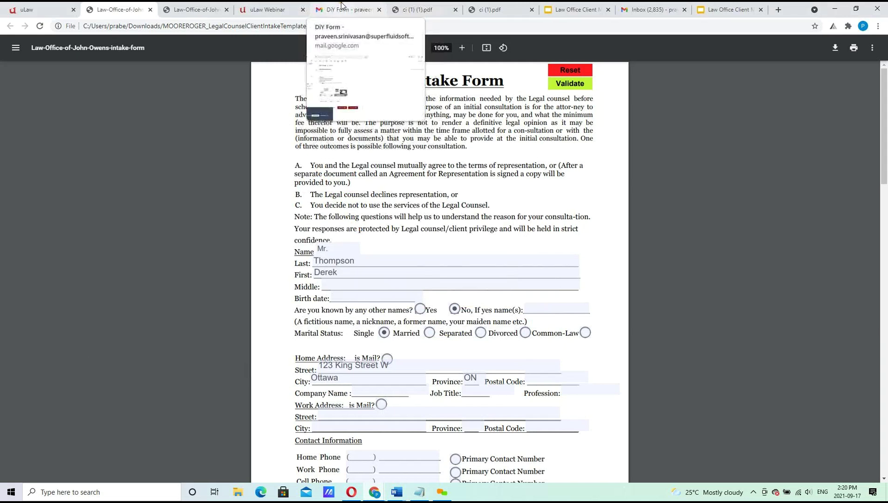
Upload the saved intake PDF through Import Contact > Upload Client Intake Form.
click(32, 9)
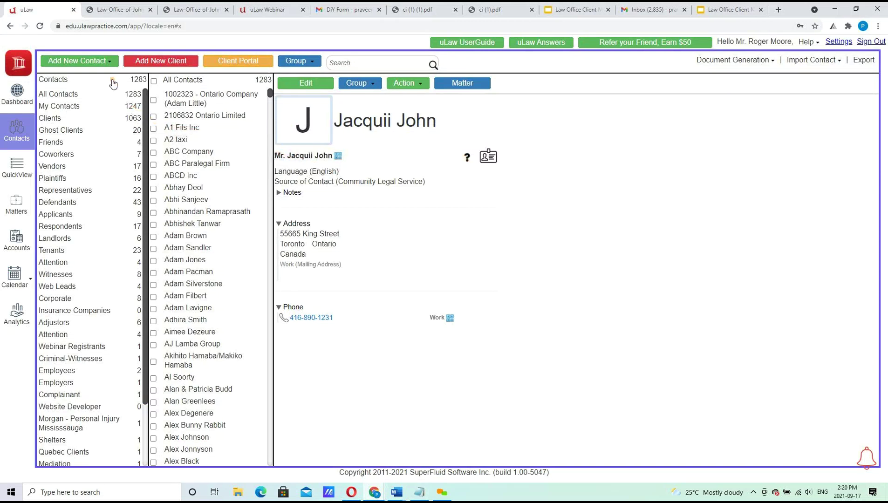
click(101, 62)
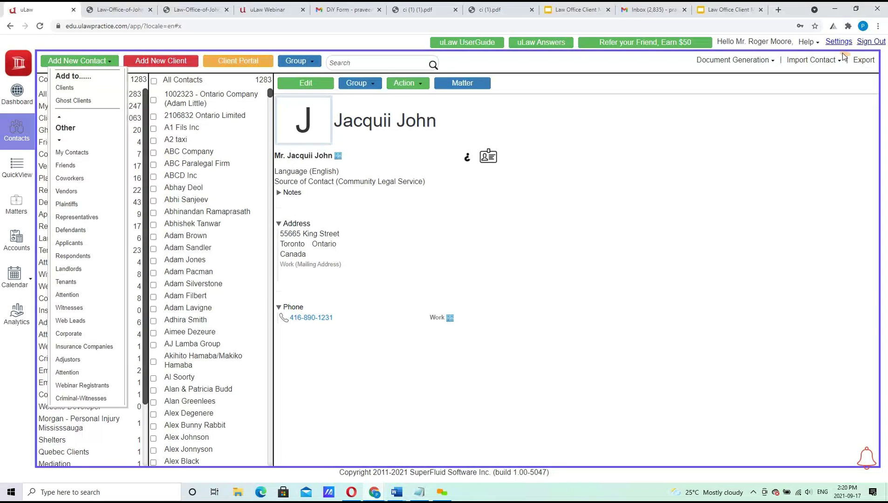
click(821, 61)
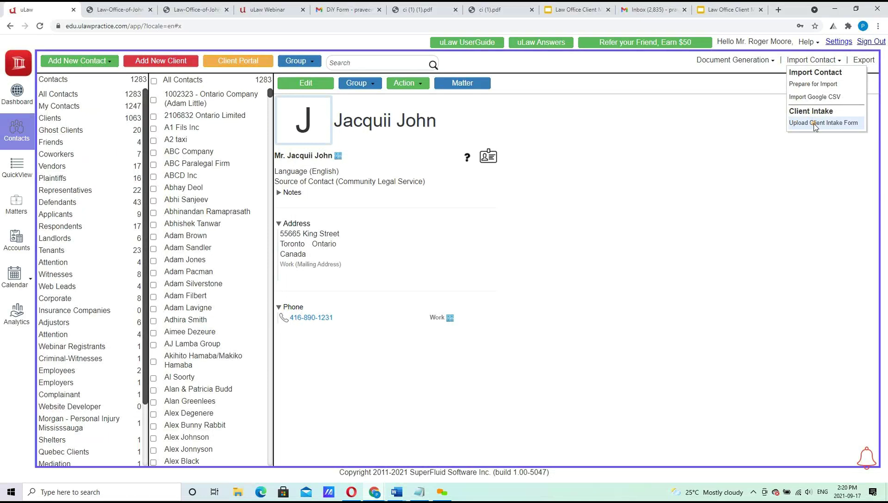
click(815, 123)
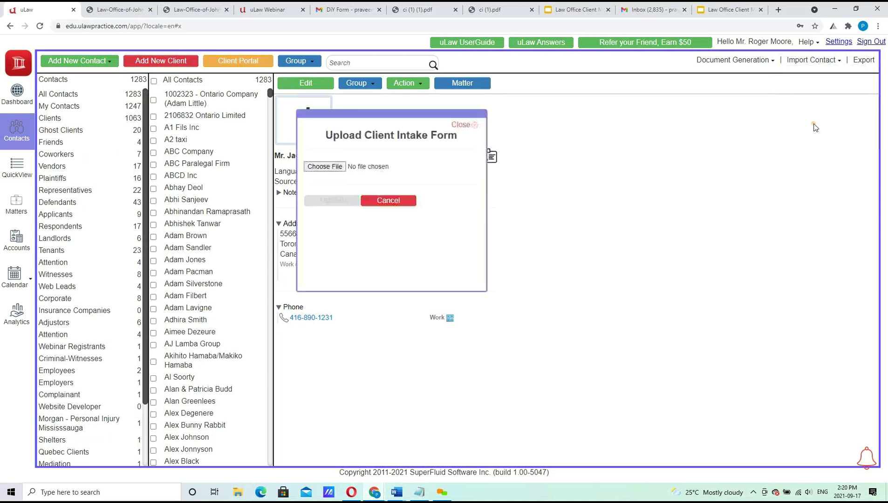
click(338, 167)
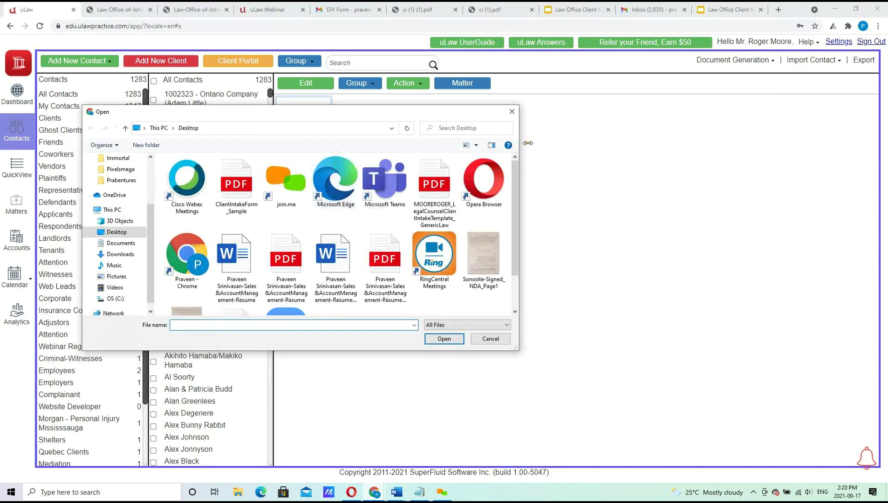
drag(516, 185, 517, 217)
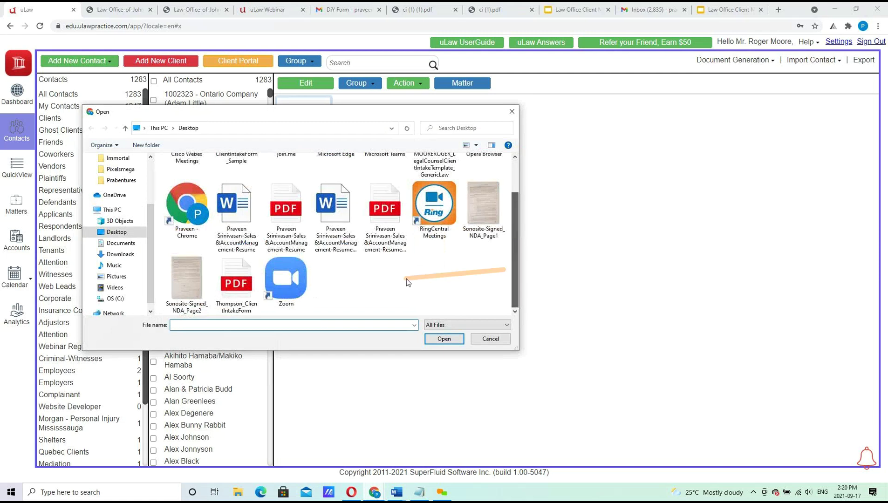
click(236, 284)
click(444, 339)
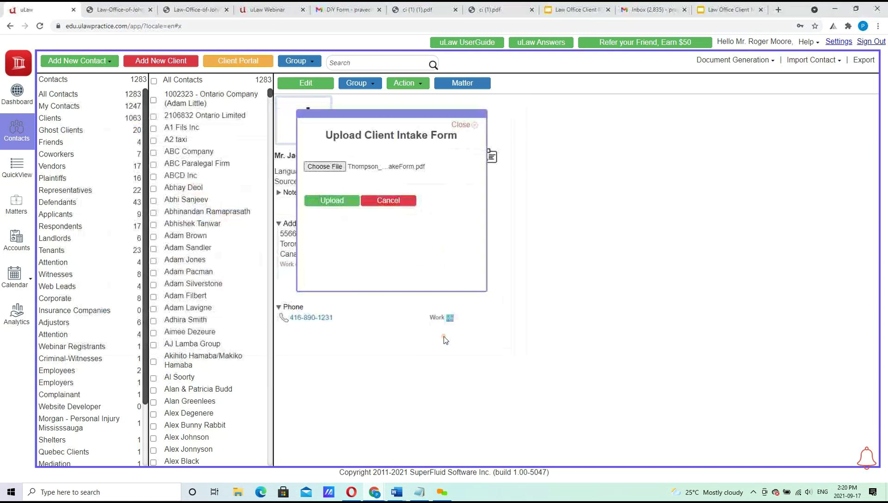
click(342, 200)
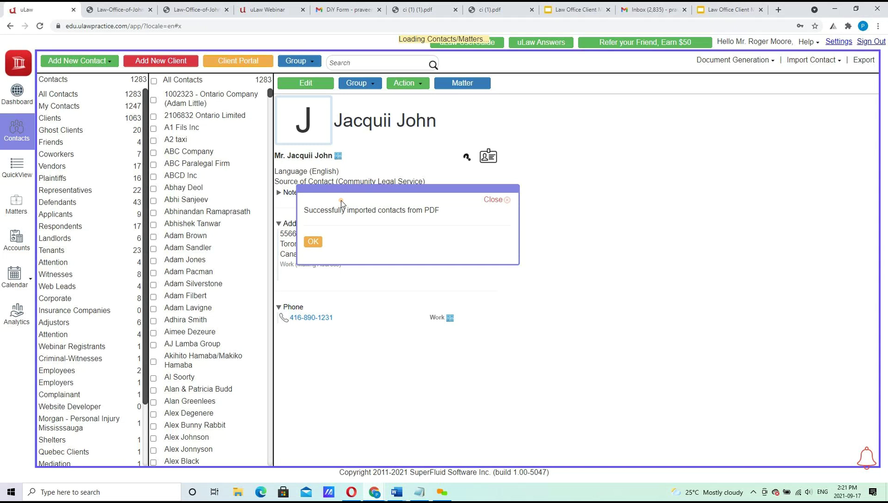
Dismiss the import success message and go back to the Dashboard.
click(313, 242)
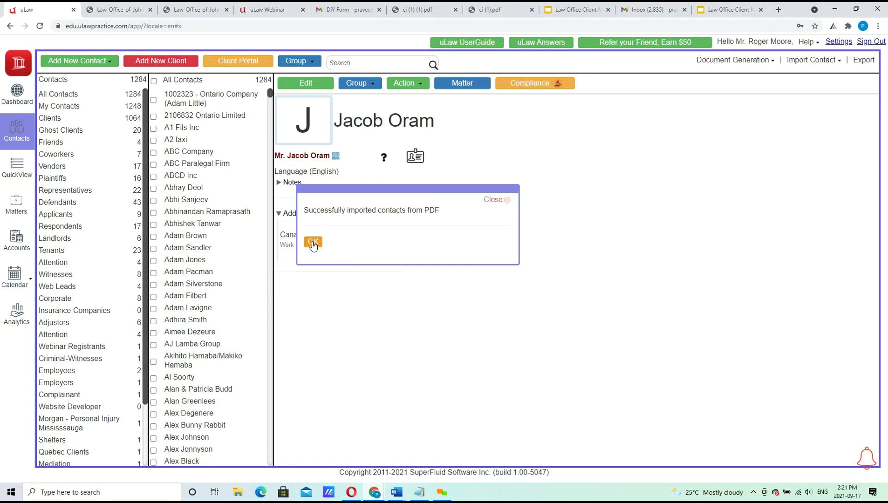
click(312, 242)
click(17, 99)
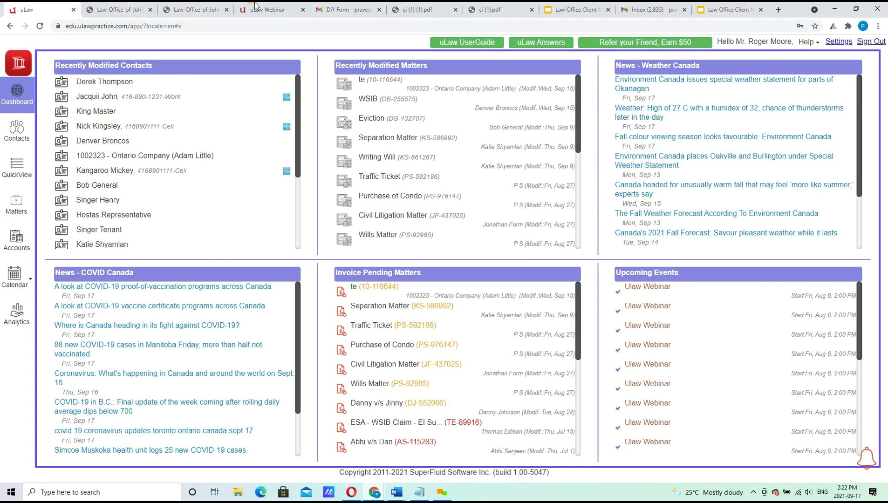
Close both Law Office intake form tabs, review ci (1) (1).pdf, then go back to uLaw.
click(190, 9)
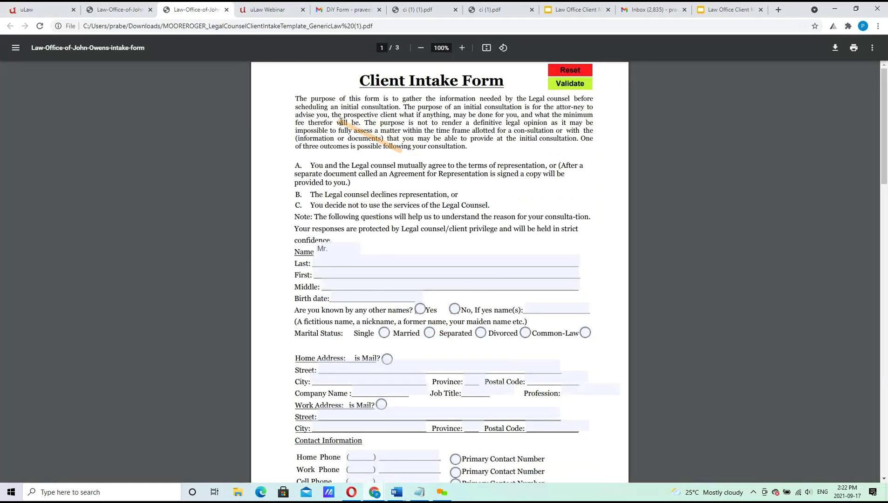
click(153, 8)
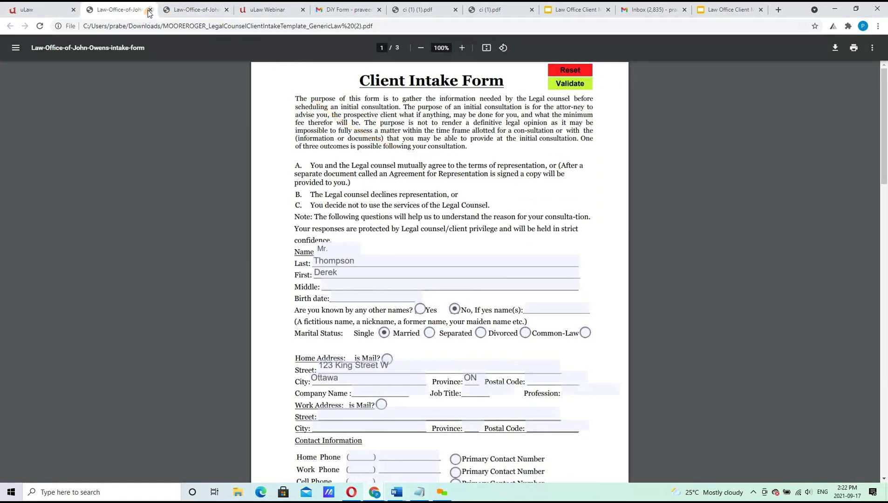
click(150, 10)
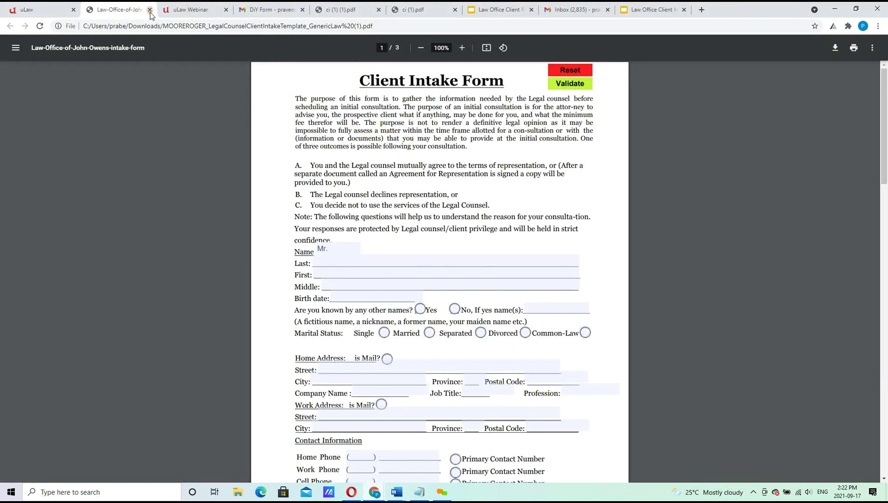
click(150, 13)
click(260, 14)
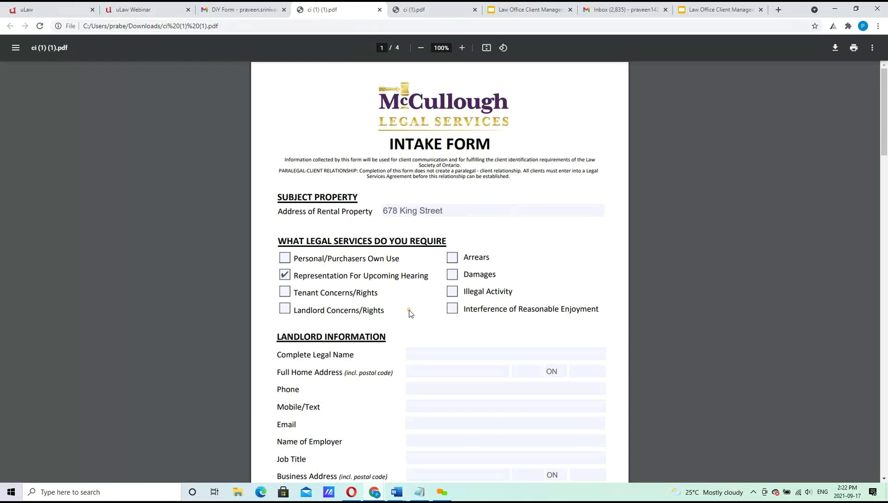
drag(887, 130, 887, 84)
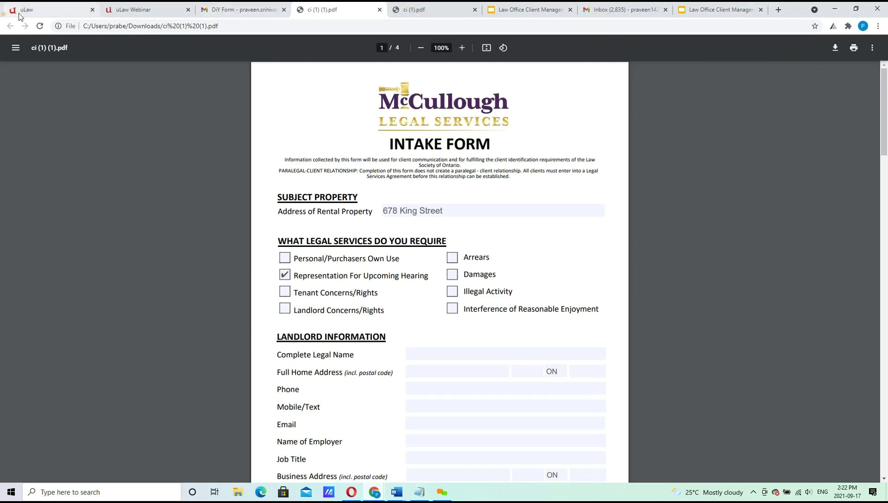
click(41, 13)
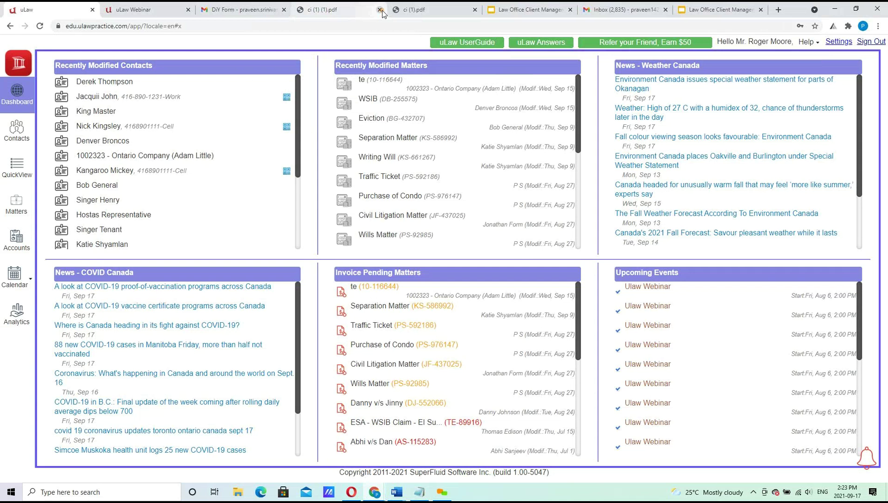
Close the ci (1) (1).pdf and ci (1).pdf tabs and open Profile Settings.
click(380, 10)
click(381, 10)
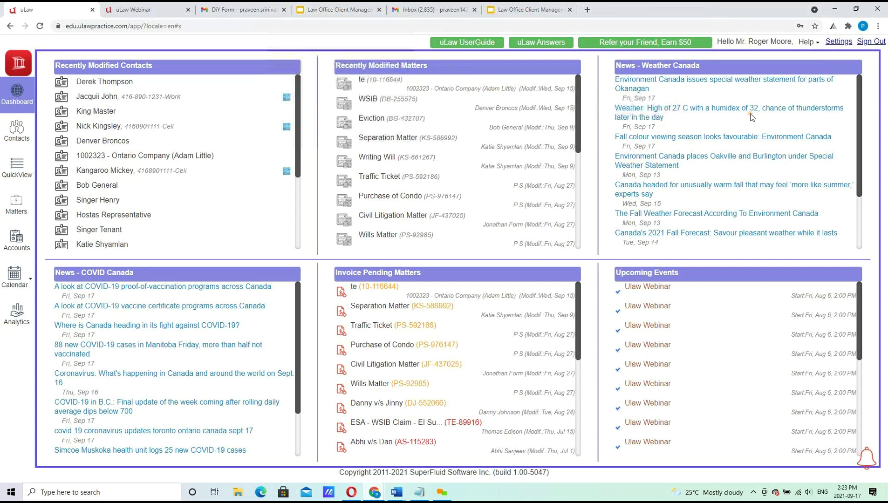
click(838, 41)
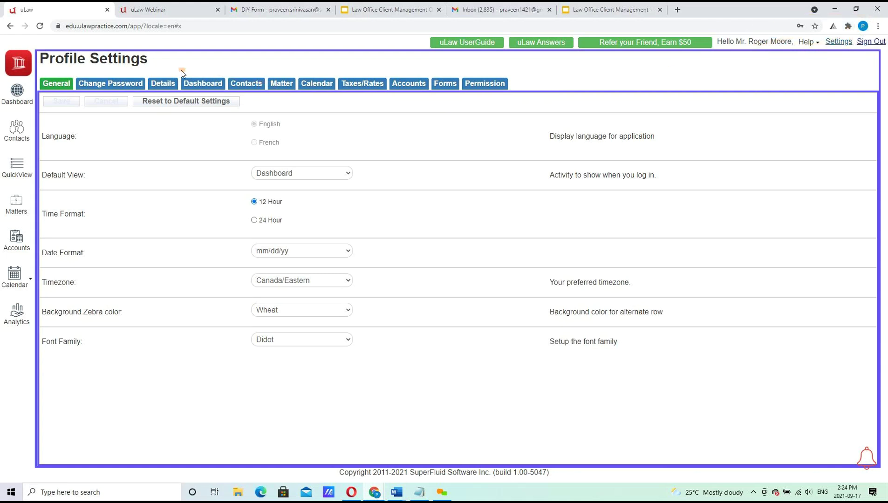
Check the Contacts settings' portal secret key field, then start client portal setup for the contact.
click(239, 83)
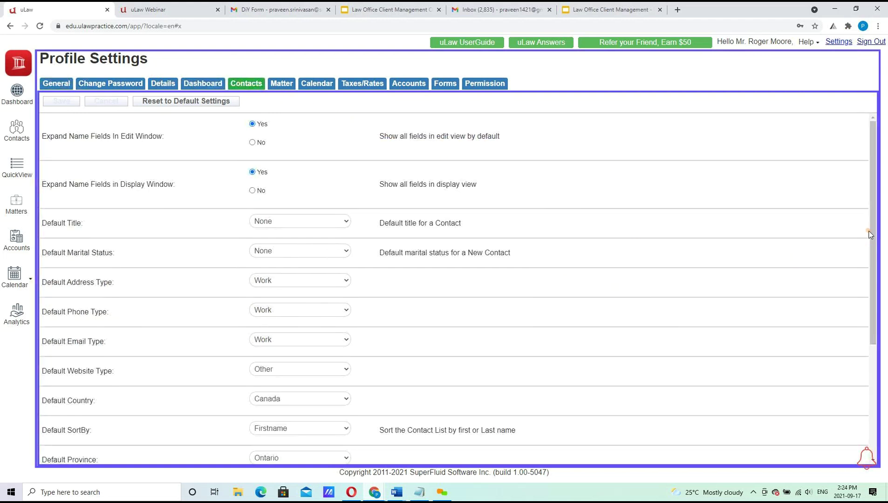
drag(872, 235, 880, 378)
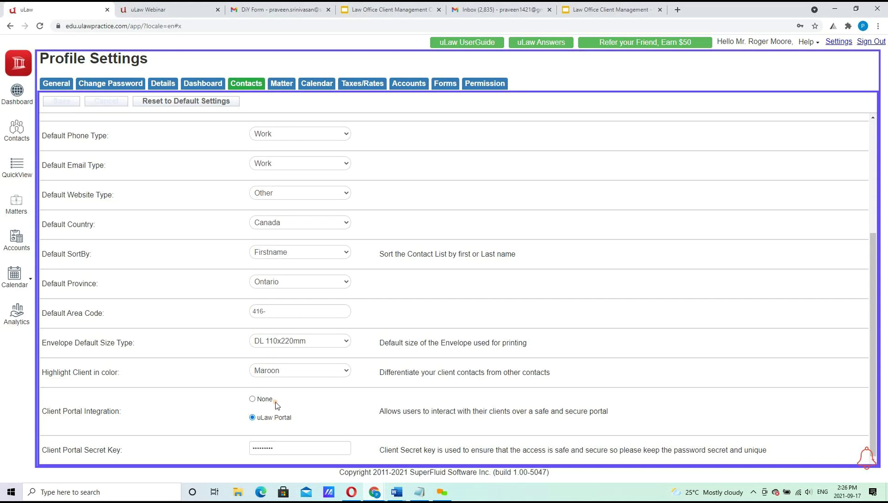
click(292, 448)
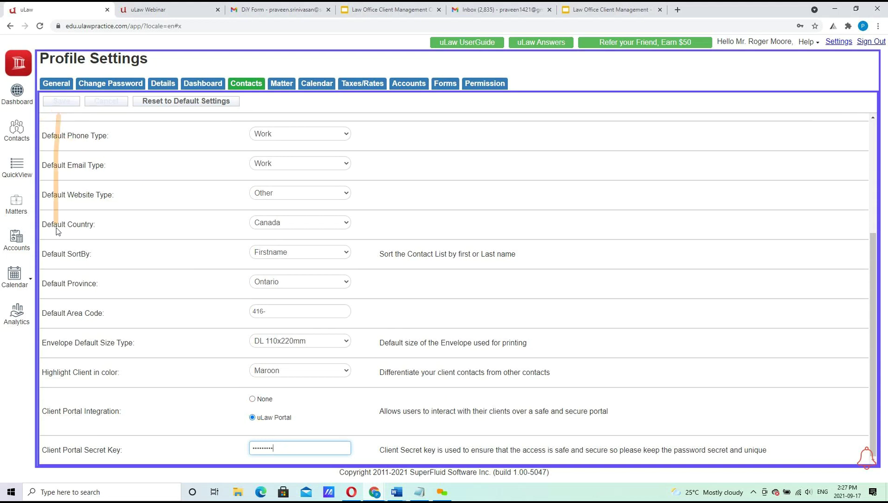
click(17, 138)
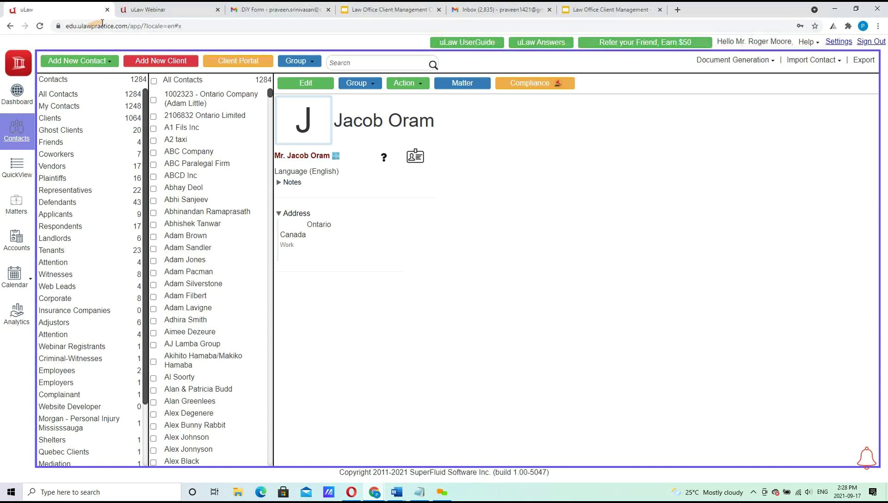
click(246, 63)
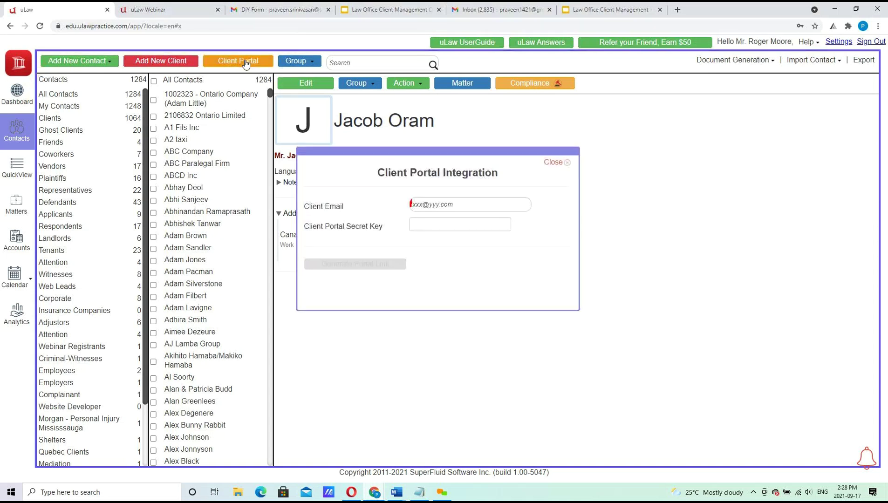
Enter the client's e-mail and secret key, generate the portal link and copy it.
click(457, 211)
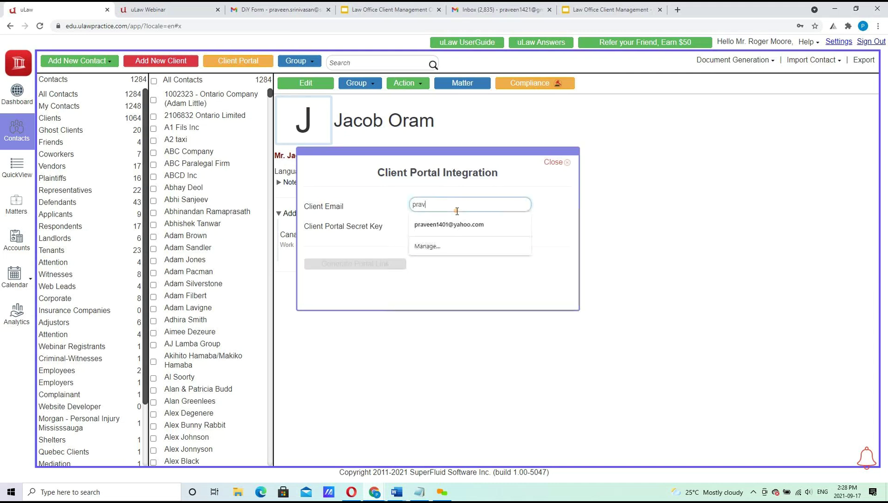
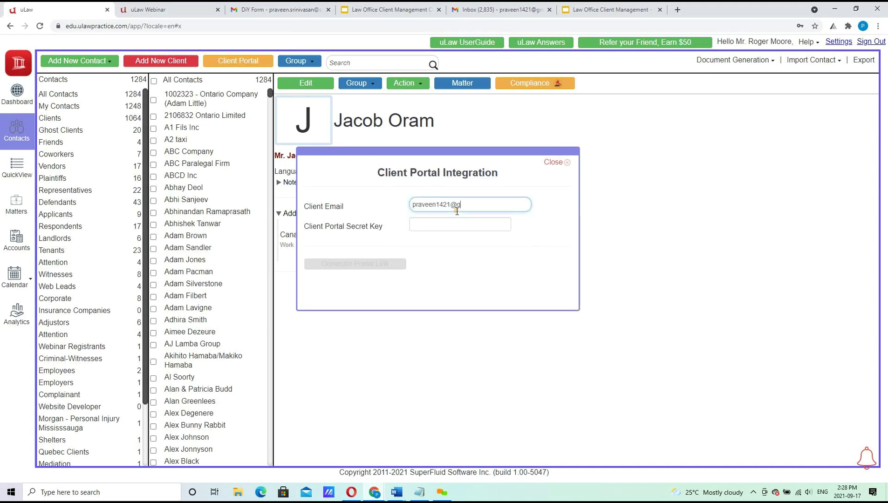
key(Tab)
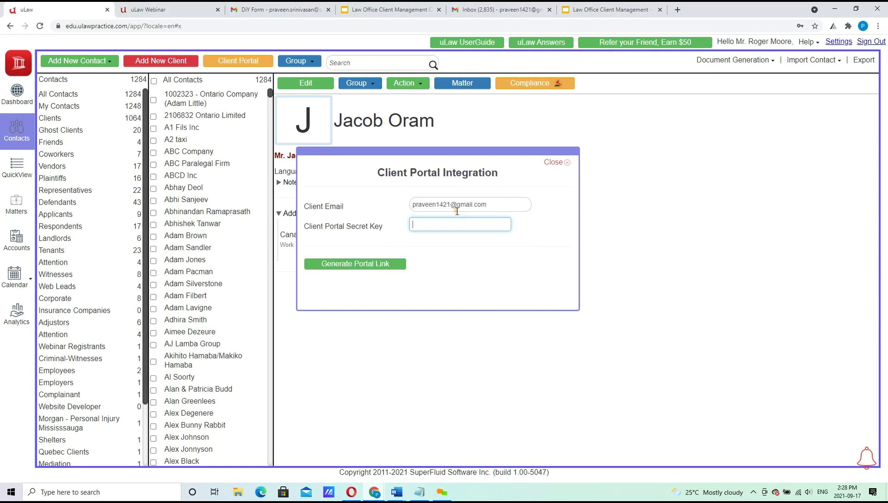
text(********)
click(378, 264)
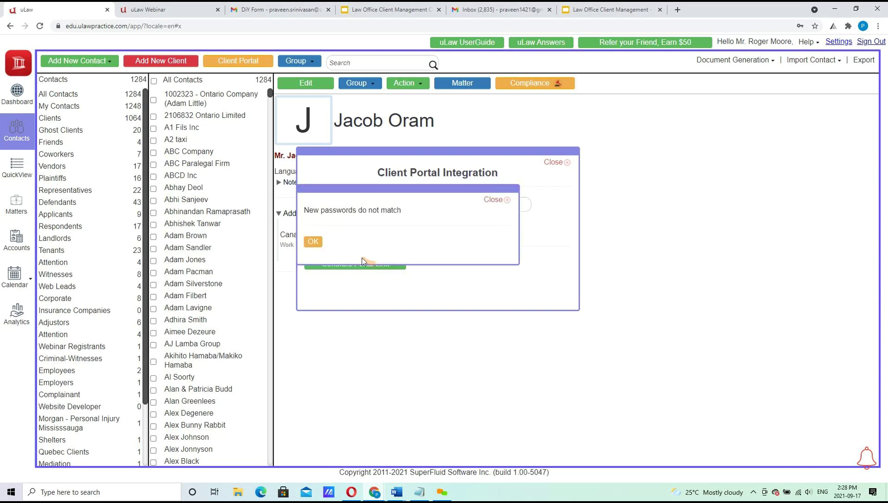
click(309, 242)
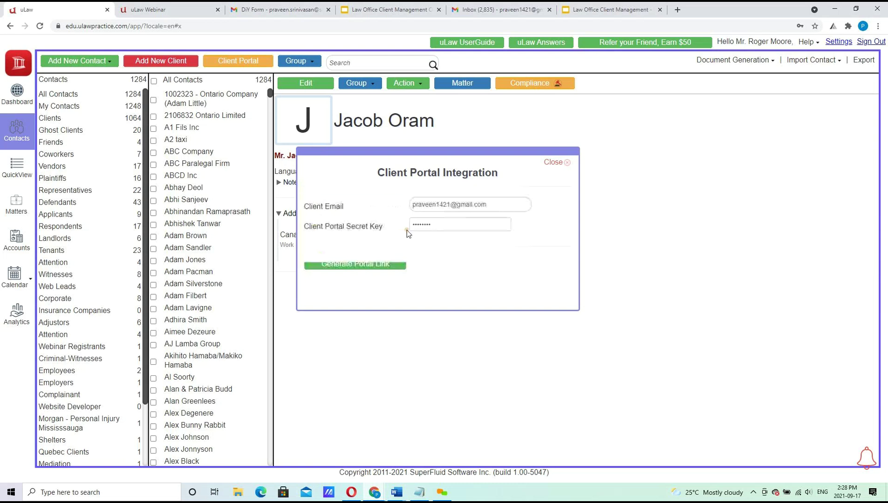
click(449, 229)
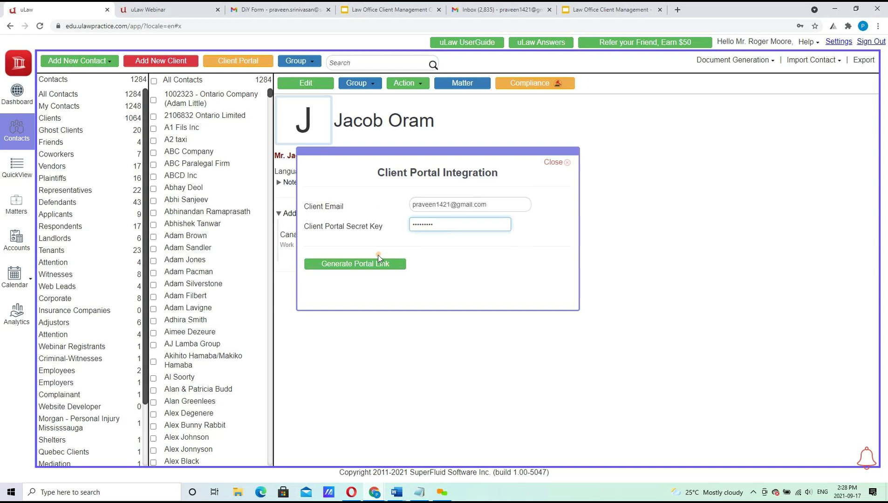
click(370, 266)
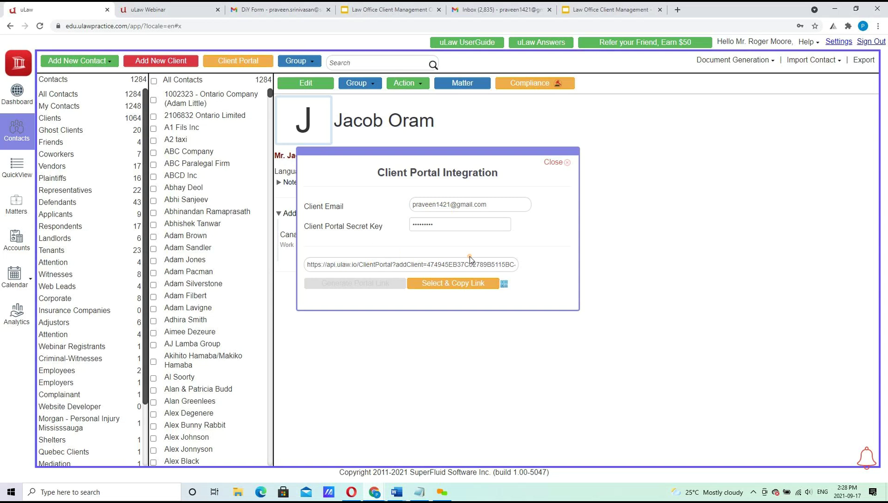
click(441, 287)
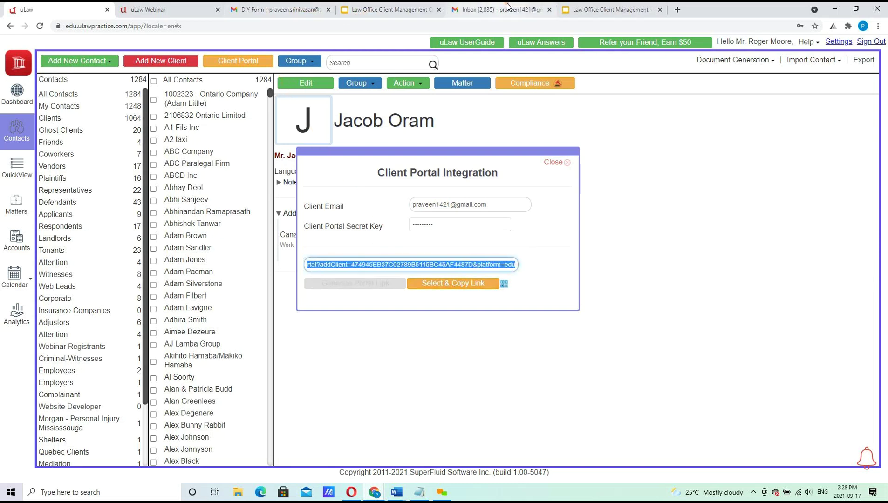
click(279, 9)
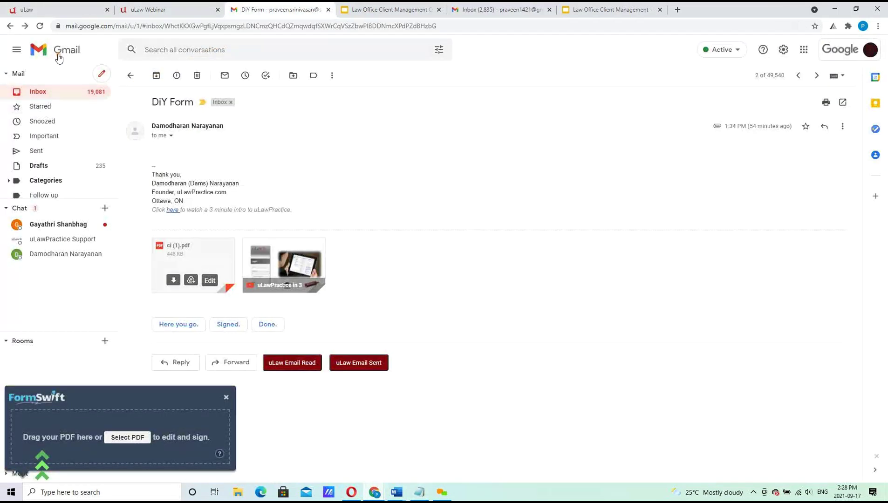
Start a full-screen email to the client with subject 'Client Intake Form'.
click(104, 76)
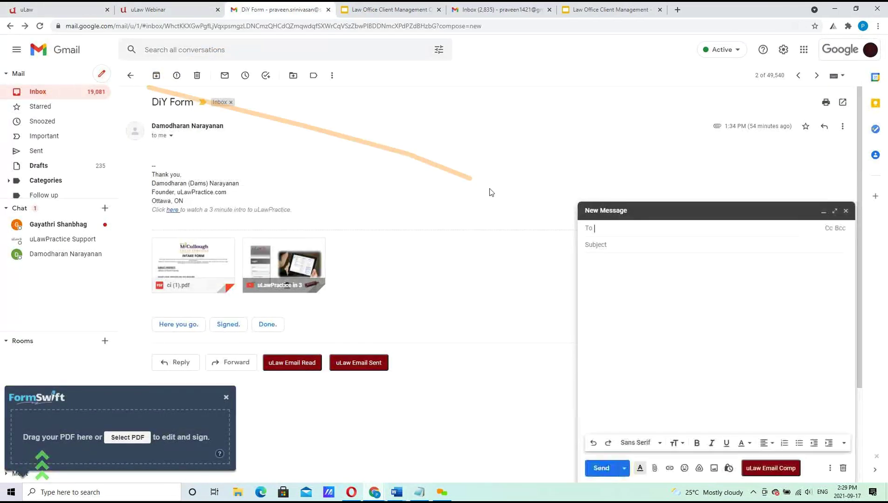
click(40, 92)
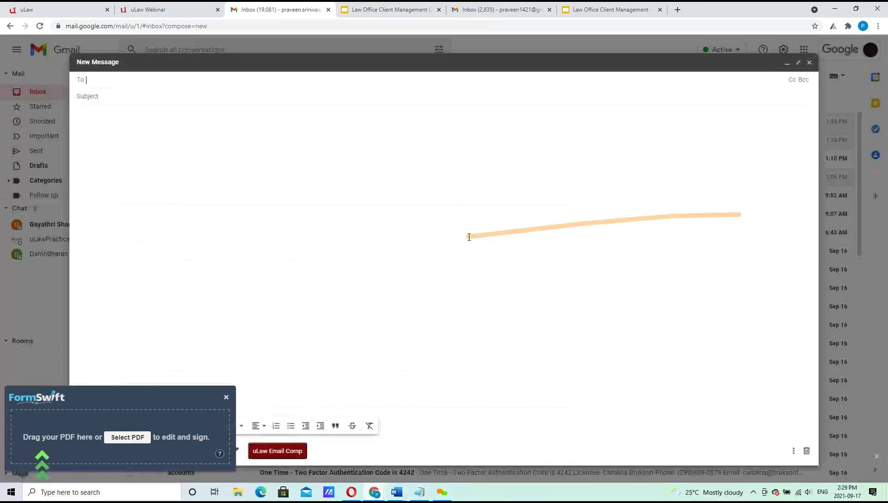
click(833, 211)
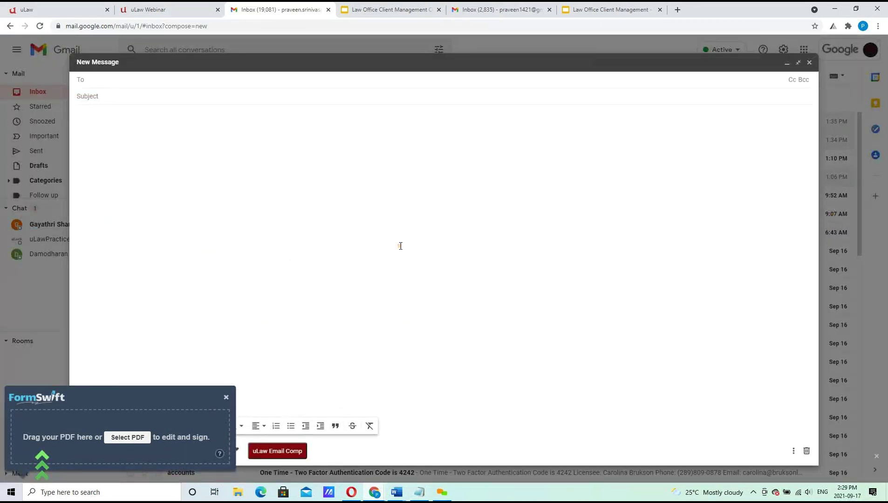
key(Return)
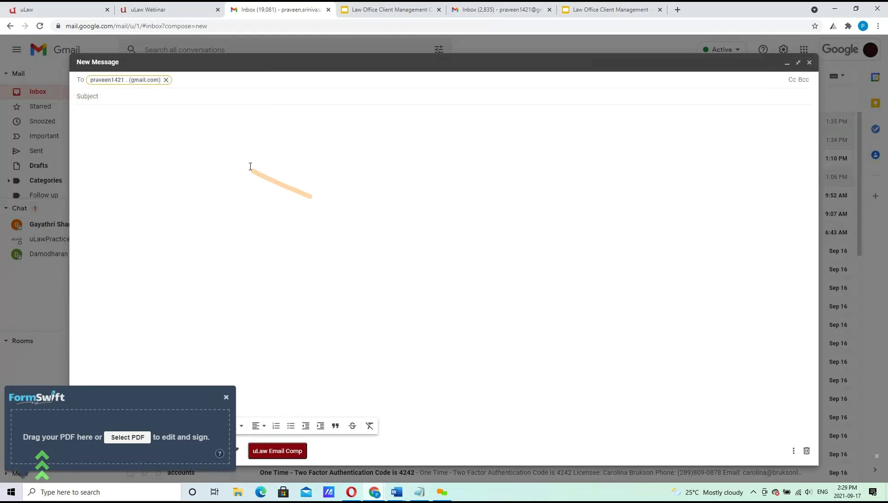
click(187, 102)
text(Client Intake Form)
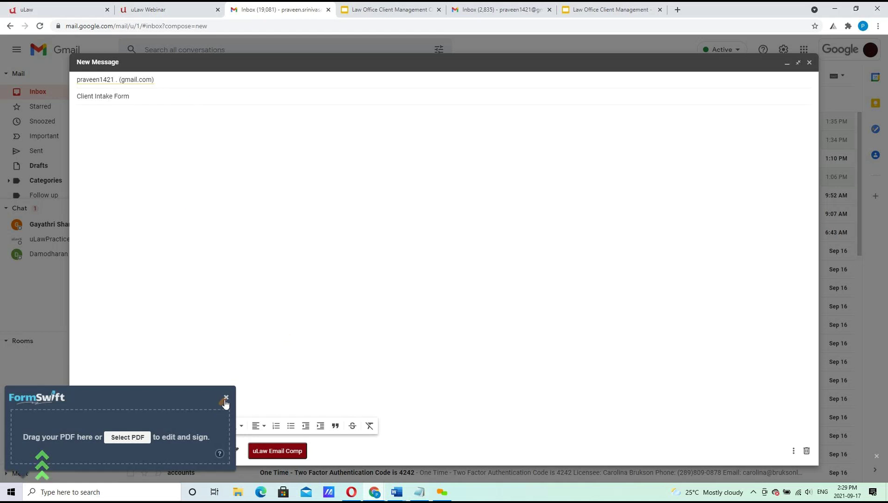
Insert the Client intake email template and paste the portal link above Thank you.
click(226, 398)
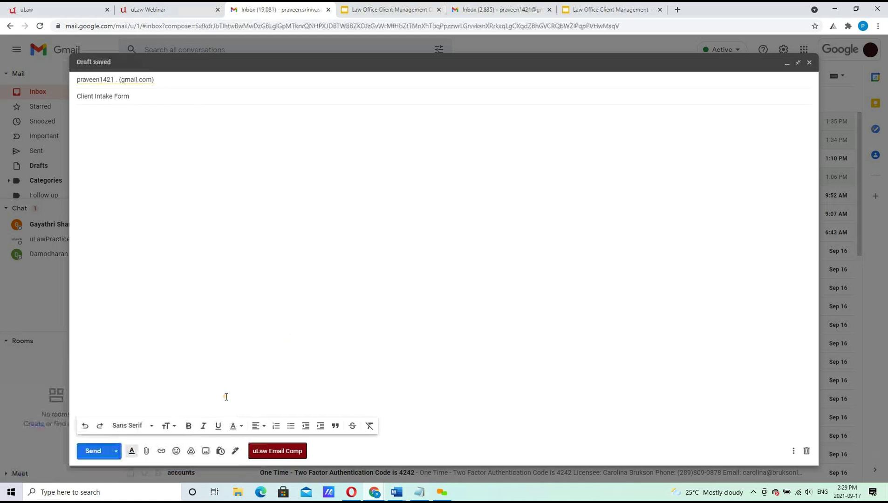
click(792, 451)
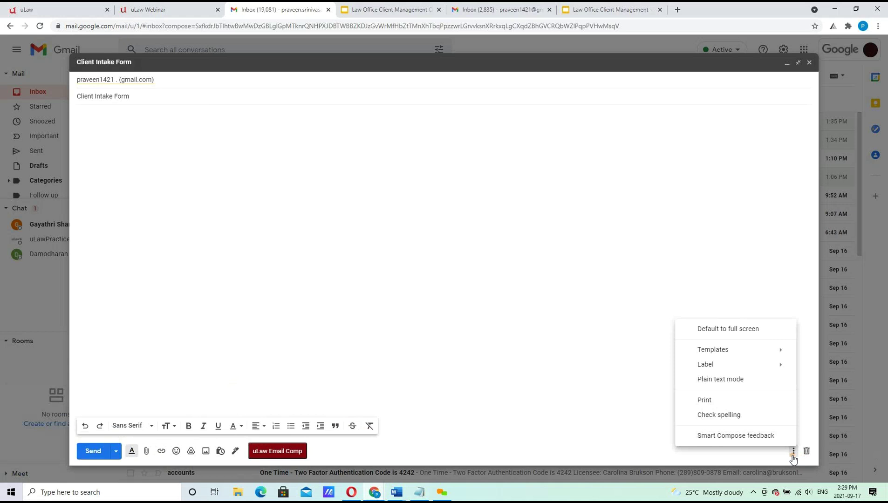
mouse_move(730, 353)
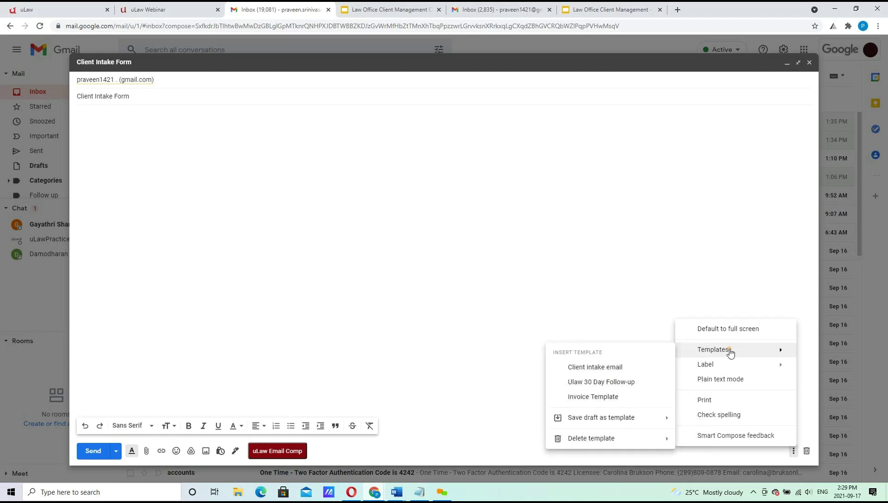
click(604, 368)
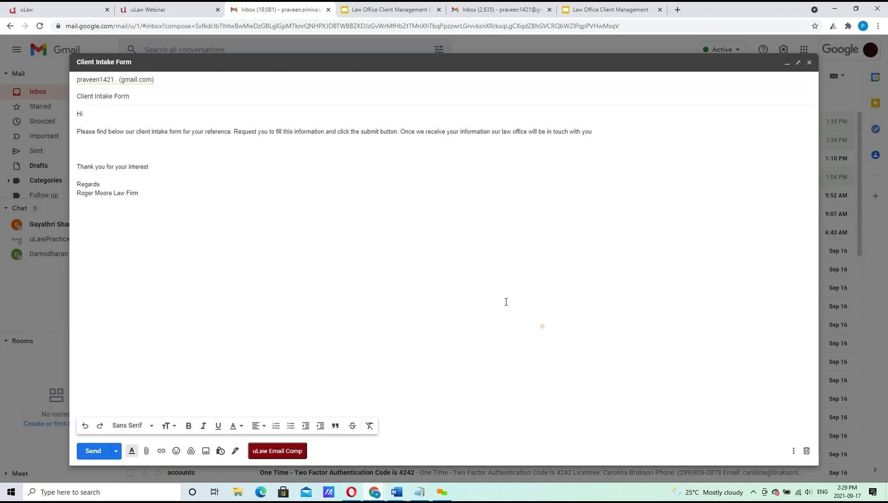
click(139, 147)
key(ctrl+v)
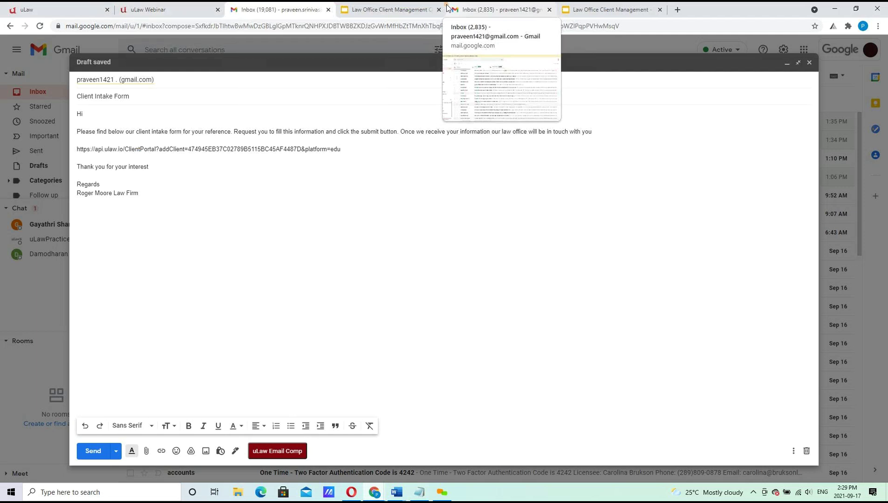
Show the portal link's QR code, paste it into the draft, then delete the pasted image.
click(47, 9)
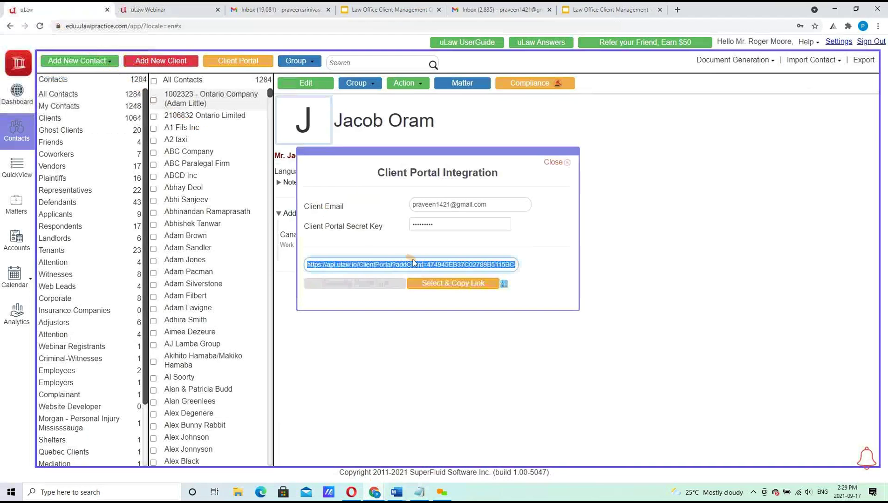
click(503, 284)
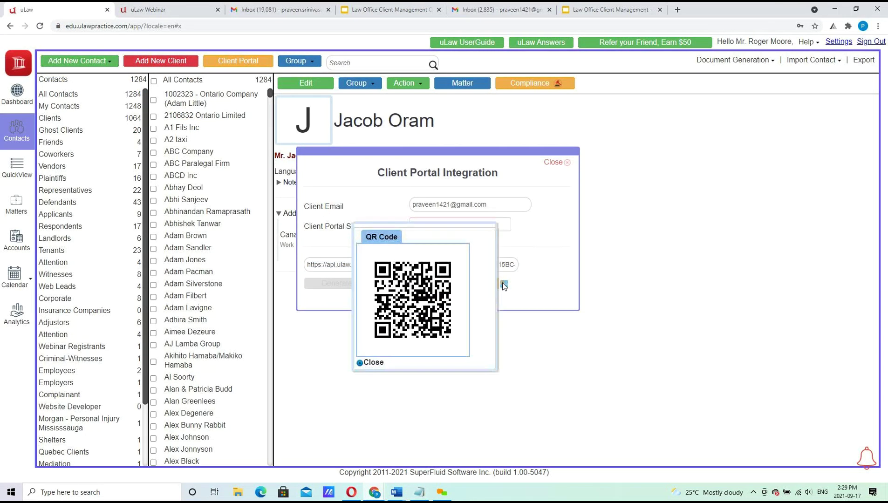
right_click(419, 301)
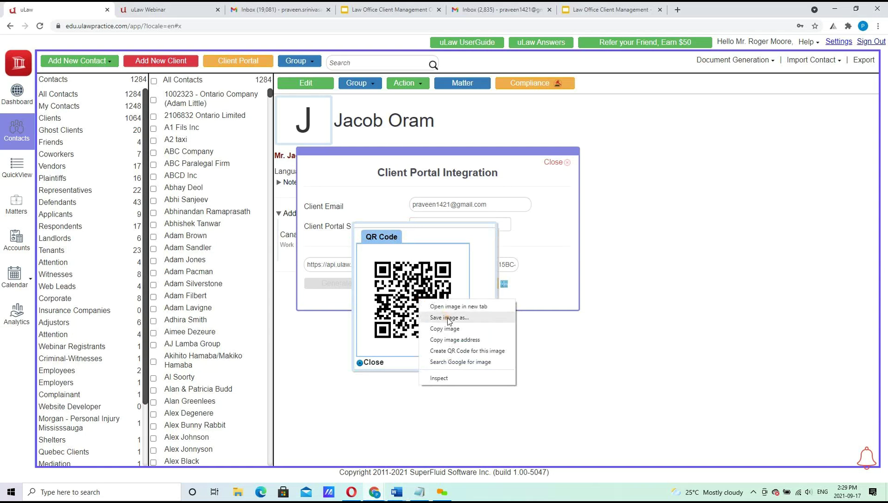
click(447, 329)
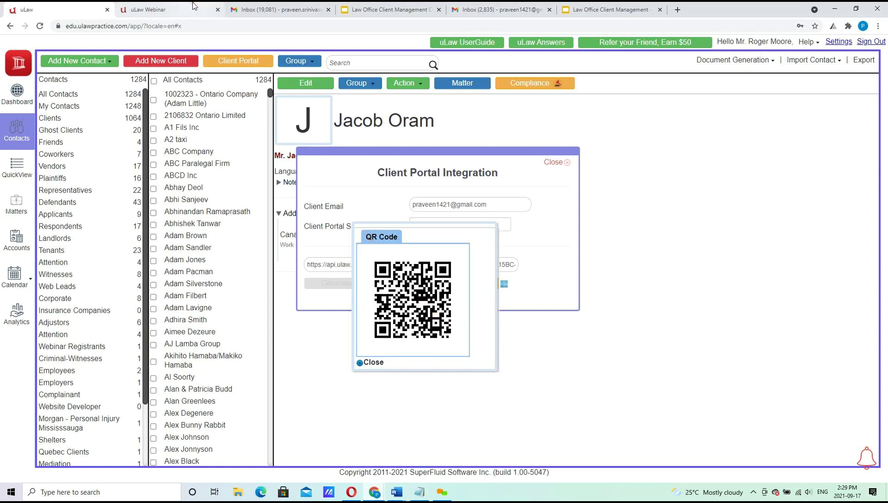
click(260, 9)
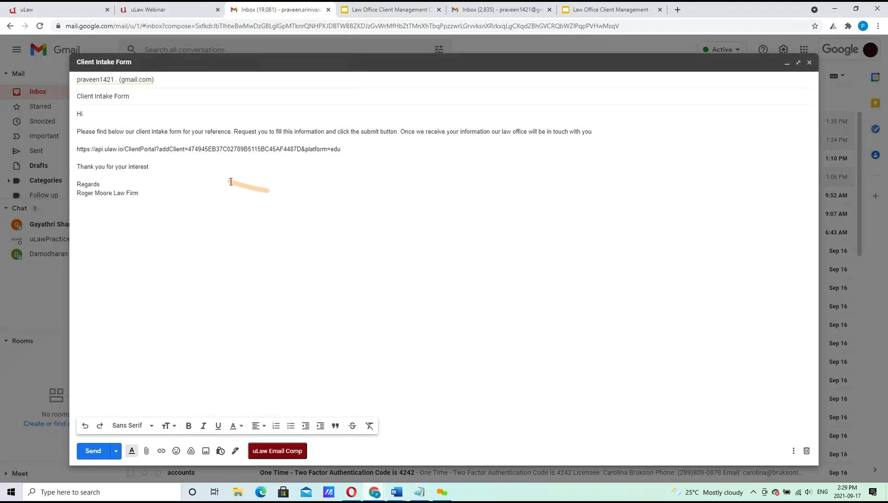
key(Return)
key(ctrl+v)
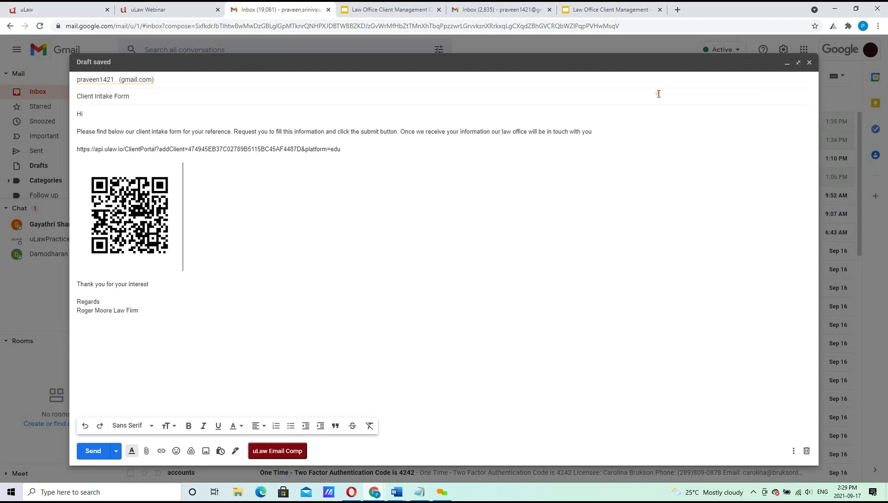
key(BackSpace)
key(BackSpace)
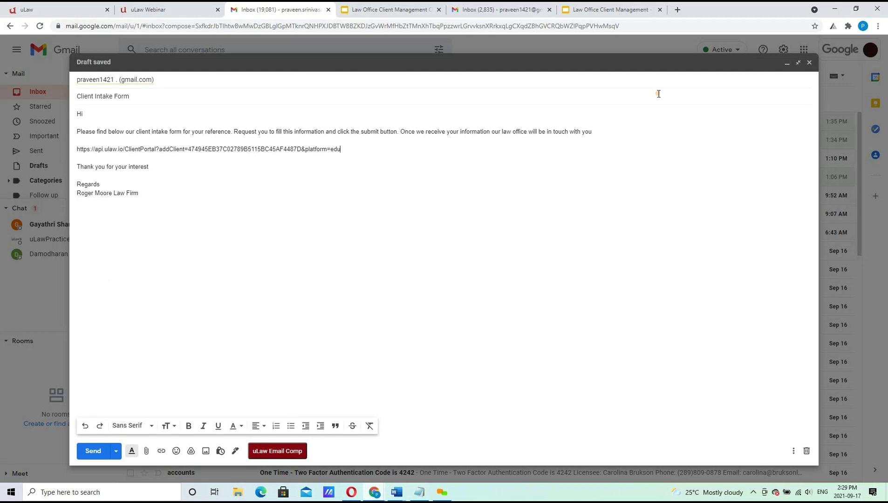
click(61, 9)
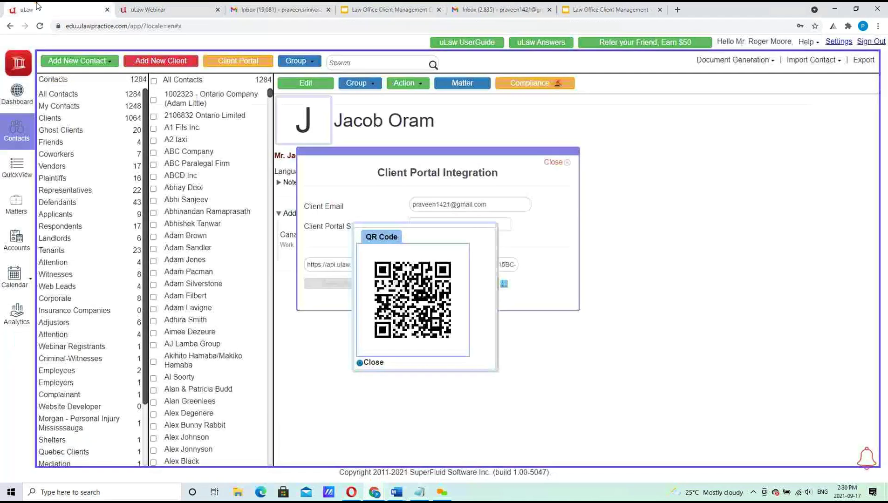
Replace the old portal link in the email draft with a freshly copied one and remove the extra blank line.
click(373, 362)
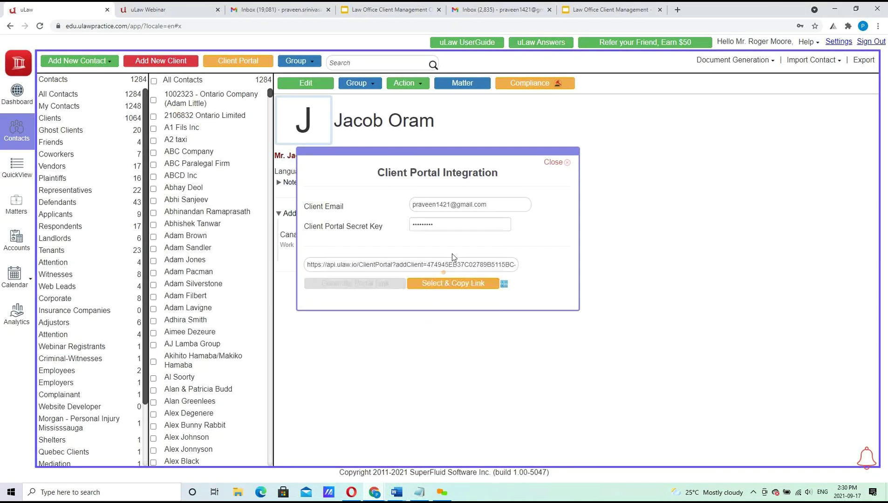
click(453, 287)
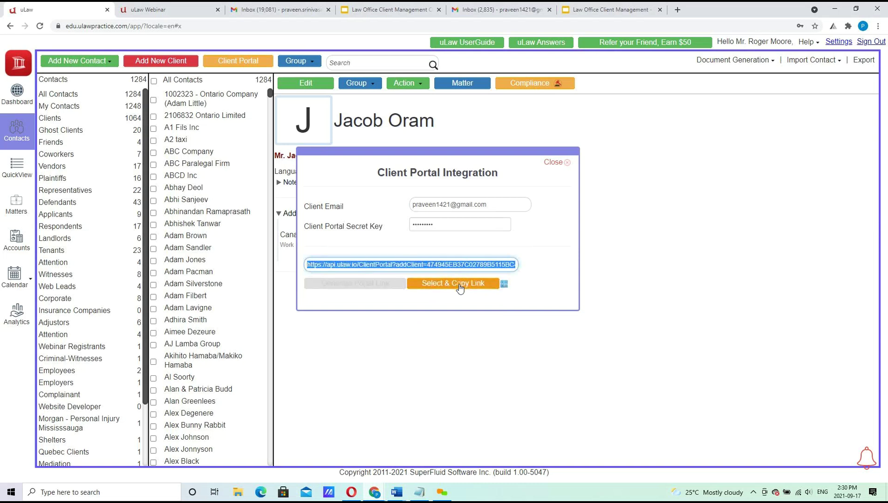
click(250, 6)
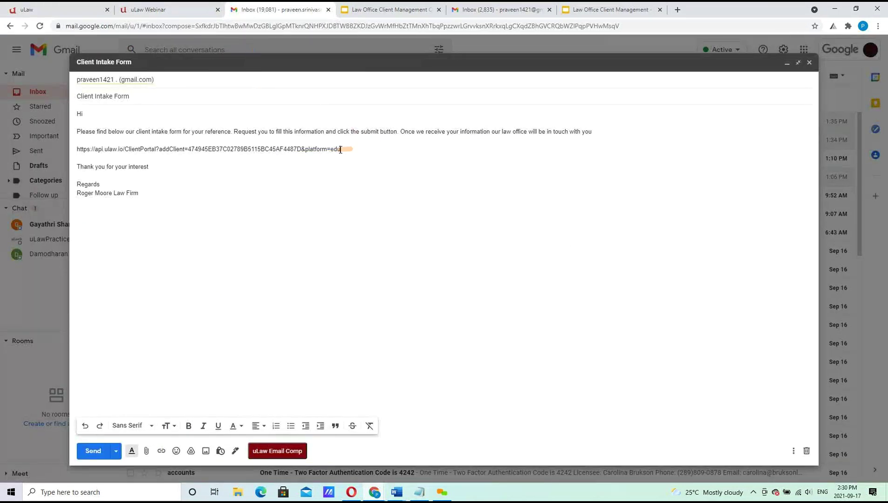
drag(341, 149, 104, 144)
key(BackSpace)
key(Return)
key(Return)
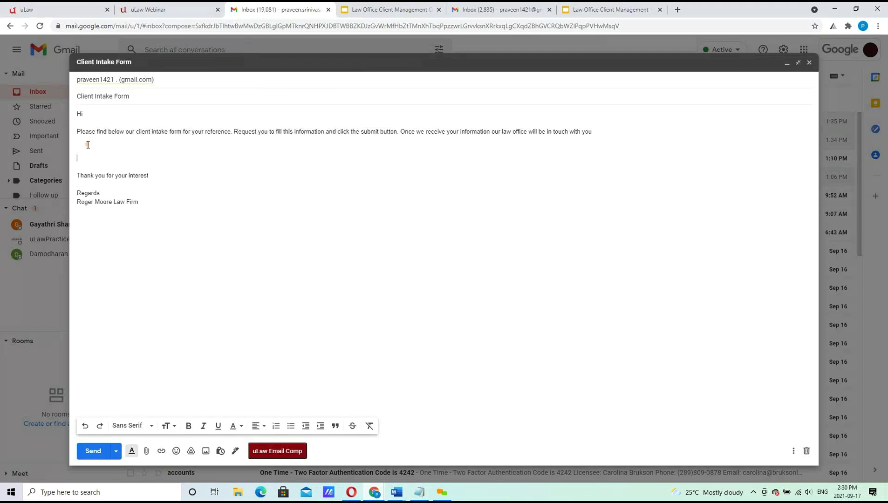
key(ctrl+v)
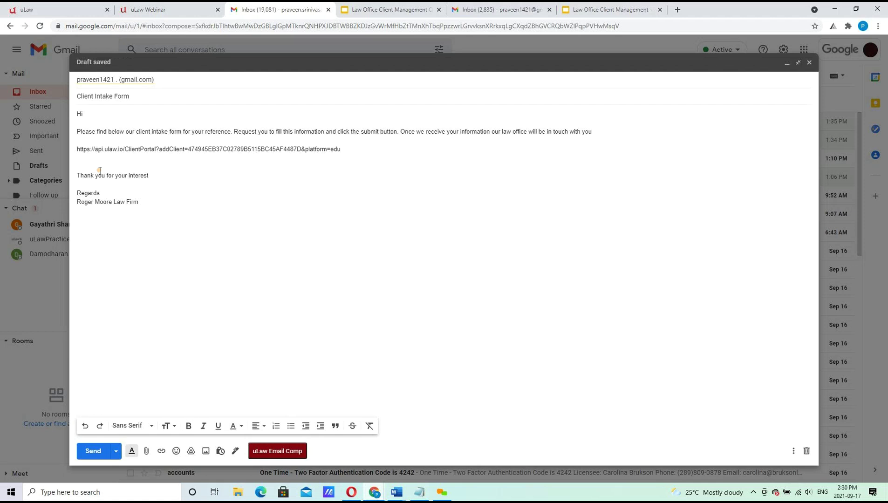
key(Delete)
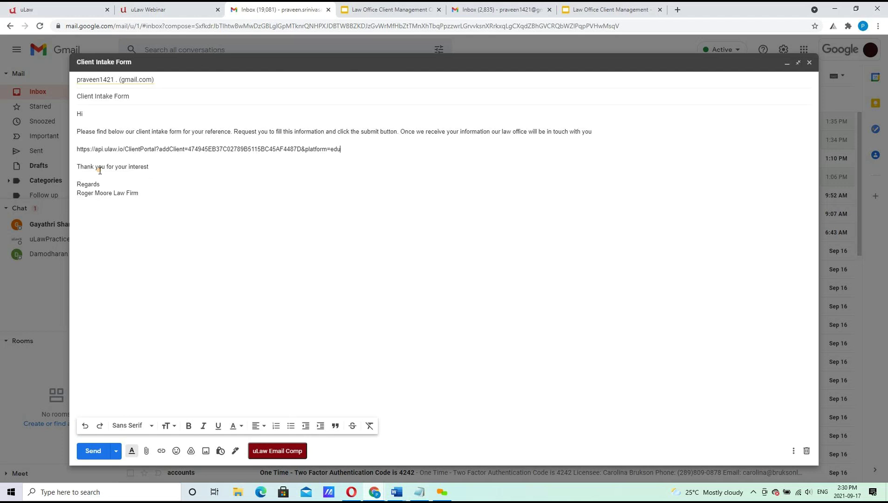
Change the greeting to 'Hi Client' and send the email.
click(119, 118)
text(Client)
click(96, 451)
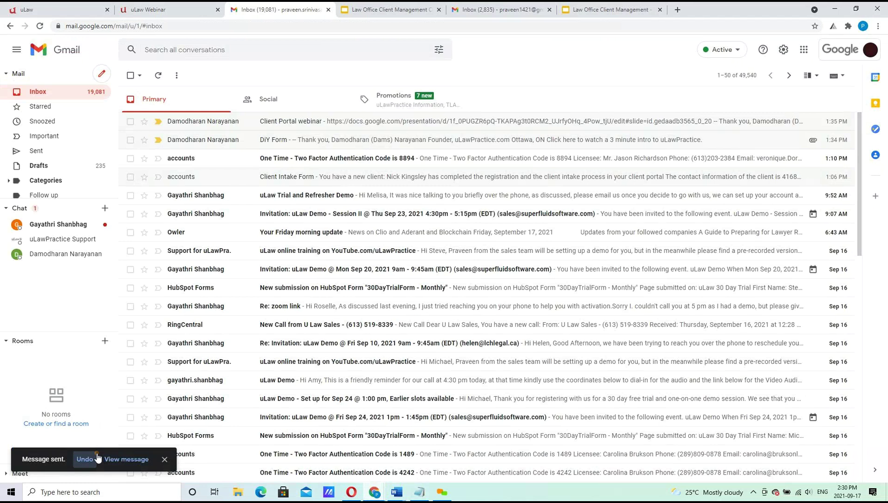
Refresh the second Gmail inbox, open the Client Intake Form email and follow its portal link.
click(503, 10)
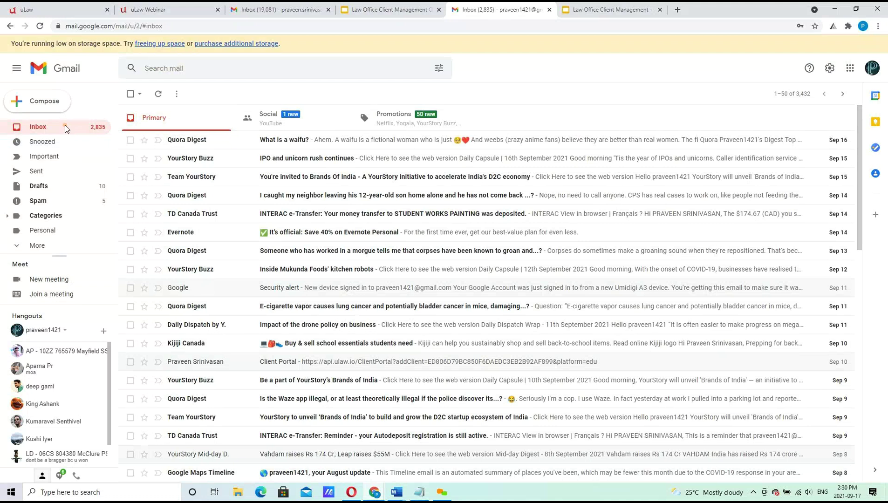
click(275, 5)
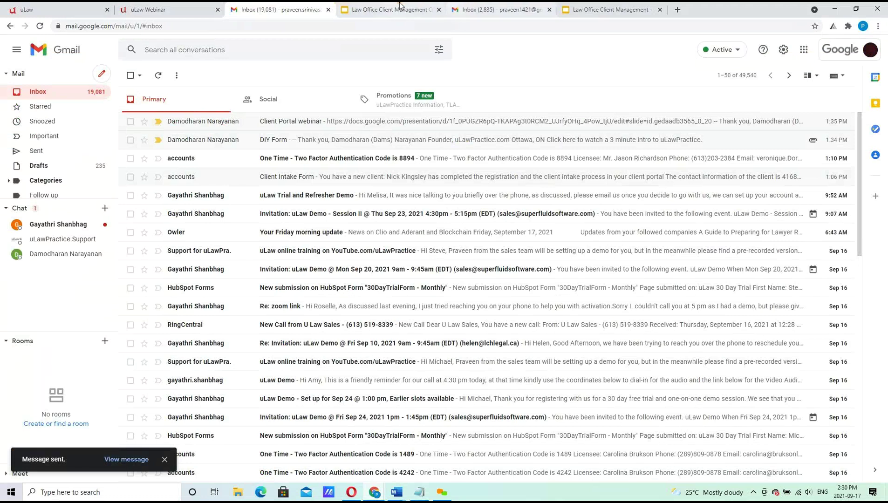
click(498, 9)
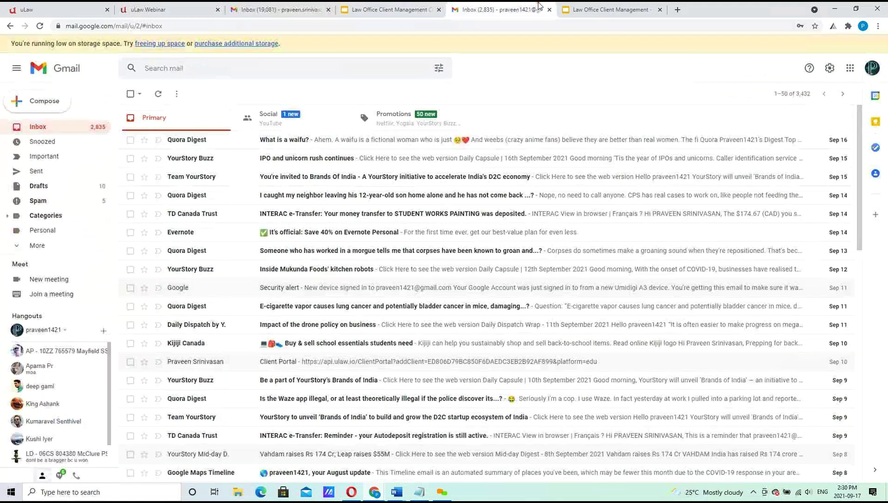
click(51, 126)
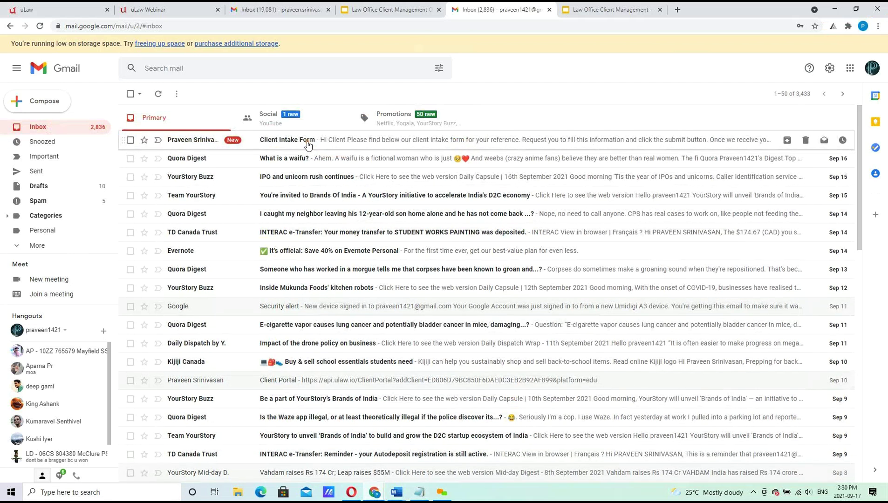
click(308, 140)
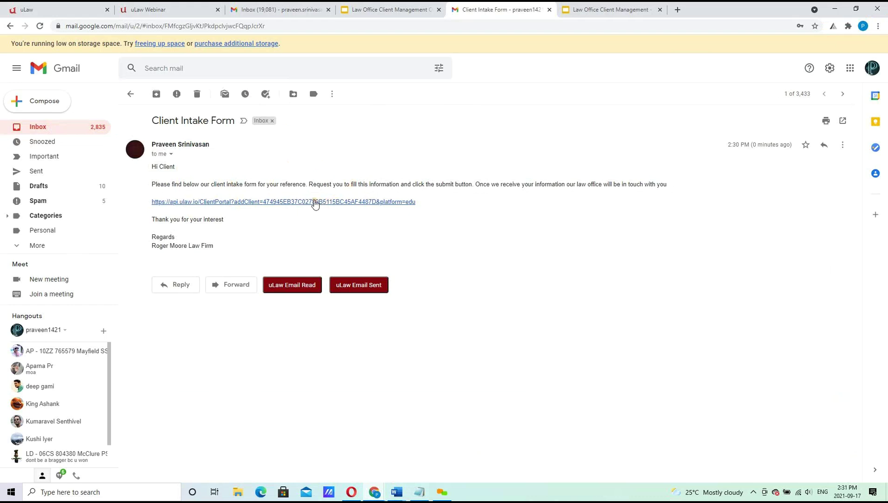
click(306, 202)
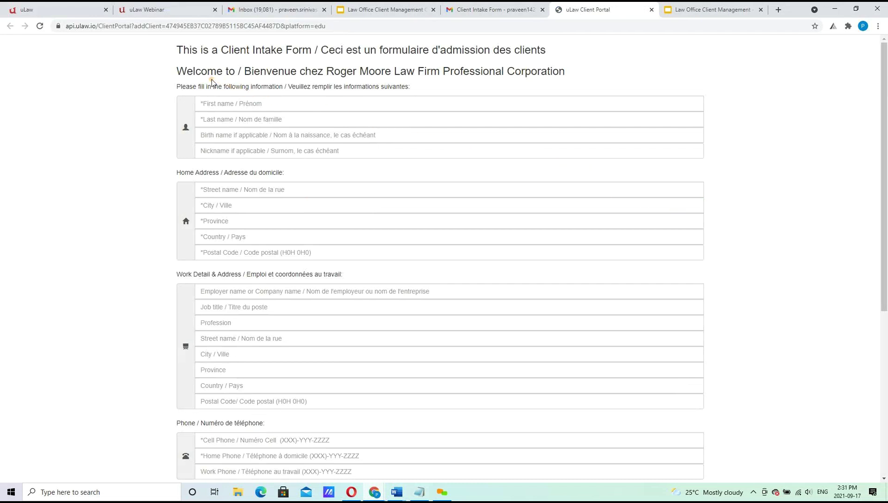
Check the welcome heading's firm name against uLaw Profile Settings Details, then return to the intake form.
drag(177, 71, 599, 71)
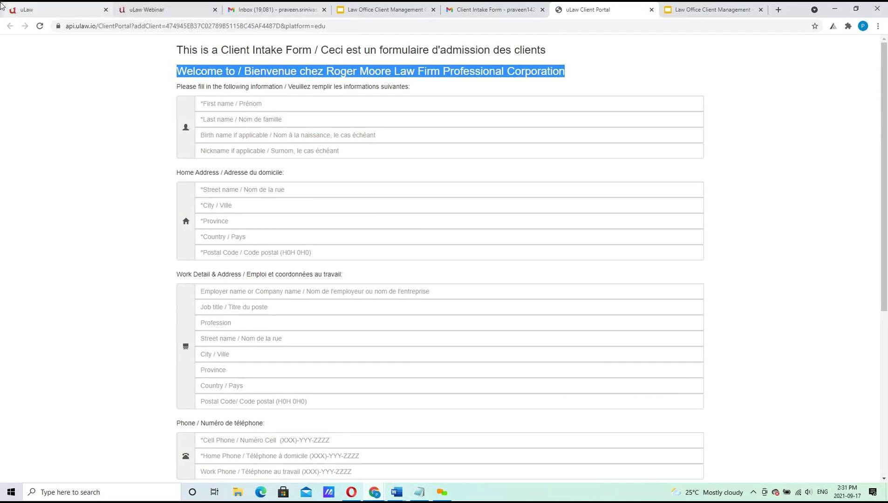
click(60, 13)
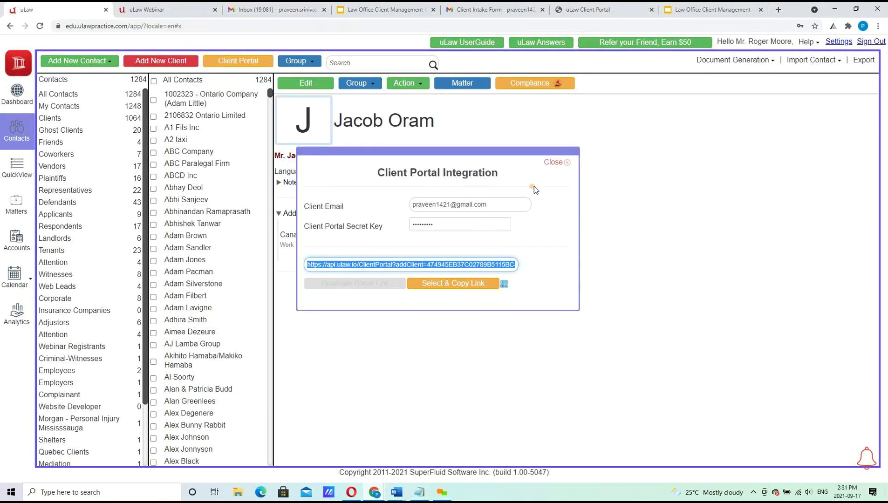
click(552, 163)
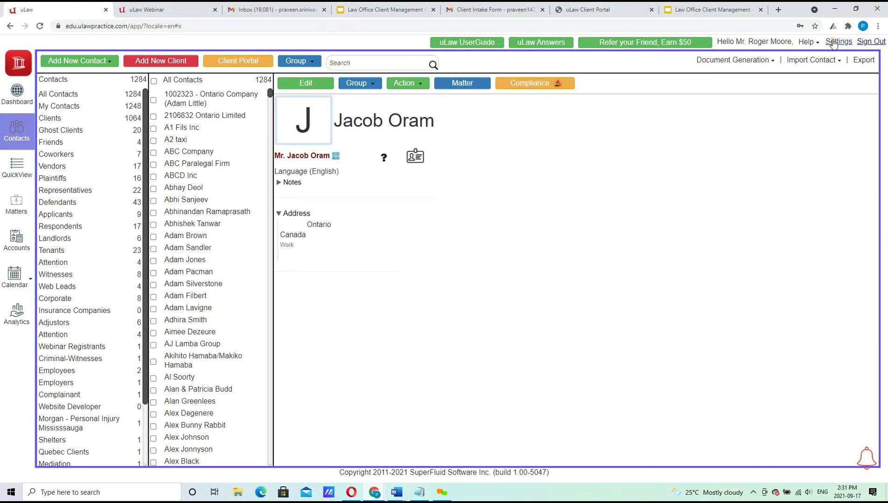
click(838, 42)
click(159, 83)
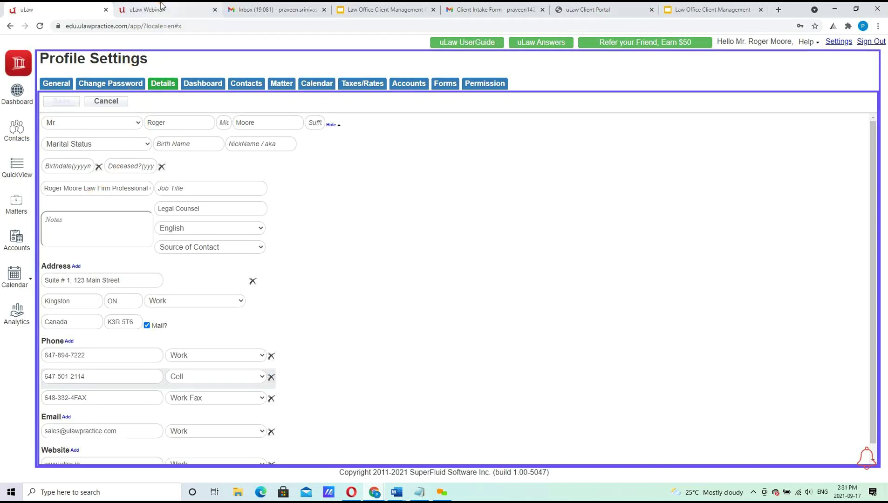
click(601, 9)
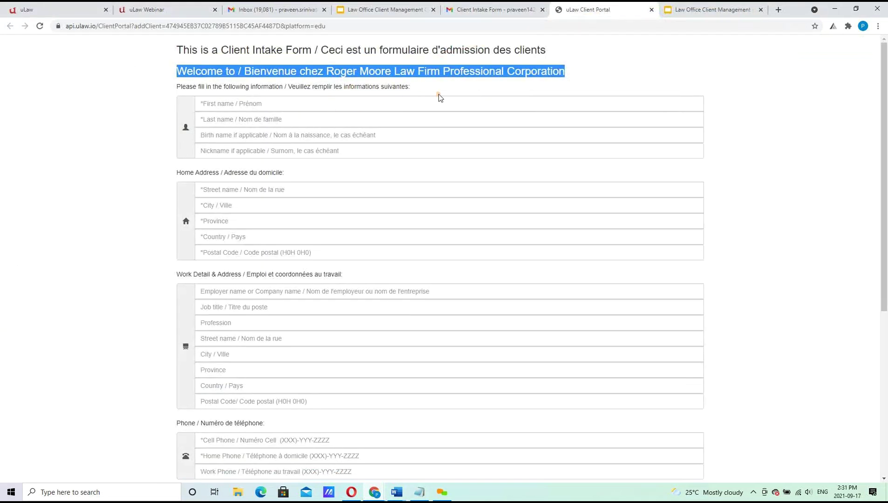
click(303, 106)
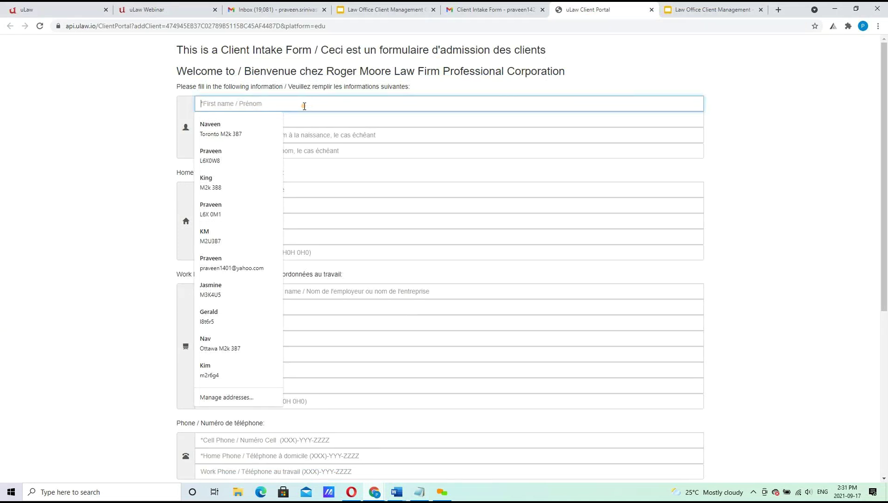
Enter the client's first name, last name and birth-name initials on the intake form.
text(L)
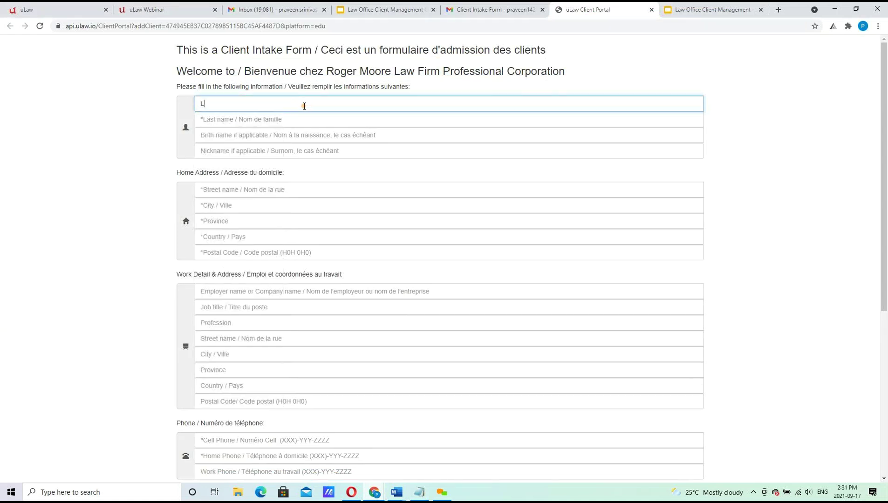
text(ar)
key(BackSpace)
key(BackSpace)
key(Tab)
key(Tab)
key(Tab)
text(DK)
key(Tab)
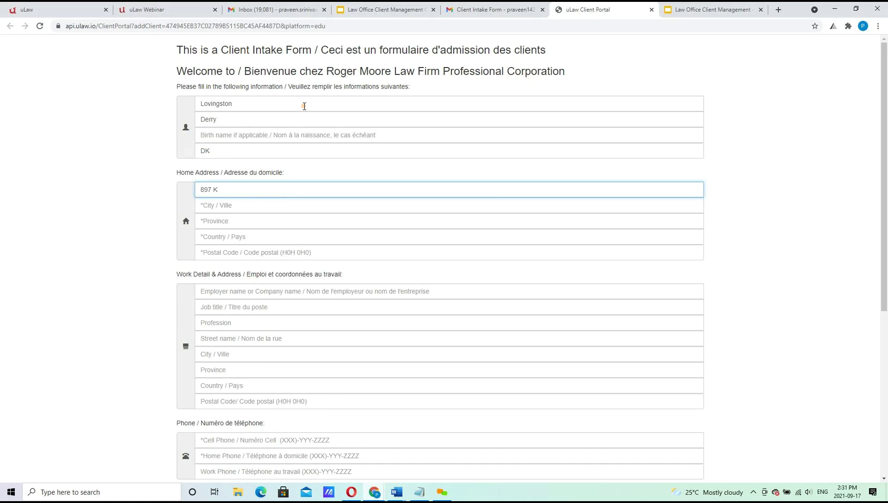
Fill in the client's street, city and province, clearing a wrong country value.
key(Tab)
text(Ottawa)
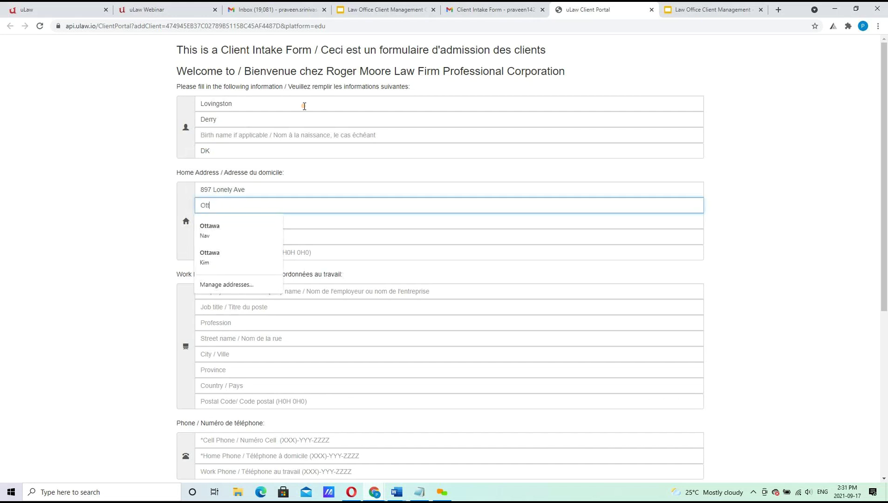
key(Tab)
text(ON)
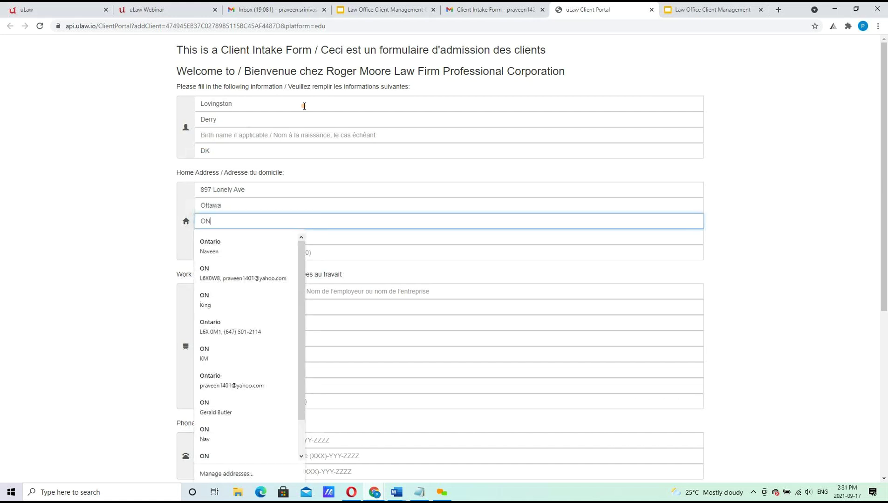
key(Tab)
text(M2)
key(Down)
key(Tab)
key(shift+Tab)
key(BackSpace)
key(Tab)
key(shift+Tab)
text(c)
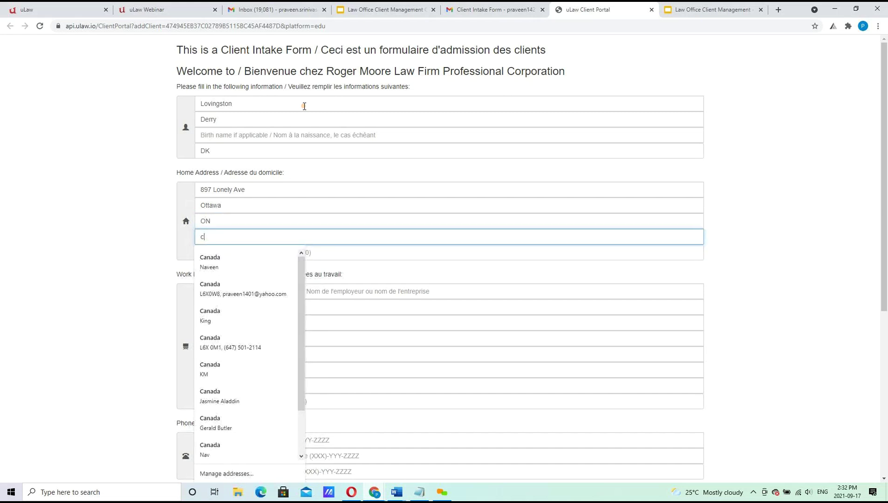
key(BackSpace)
key(Tab)
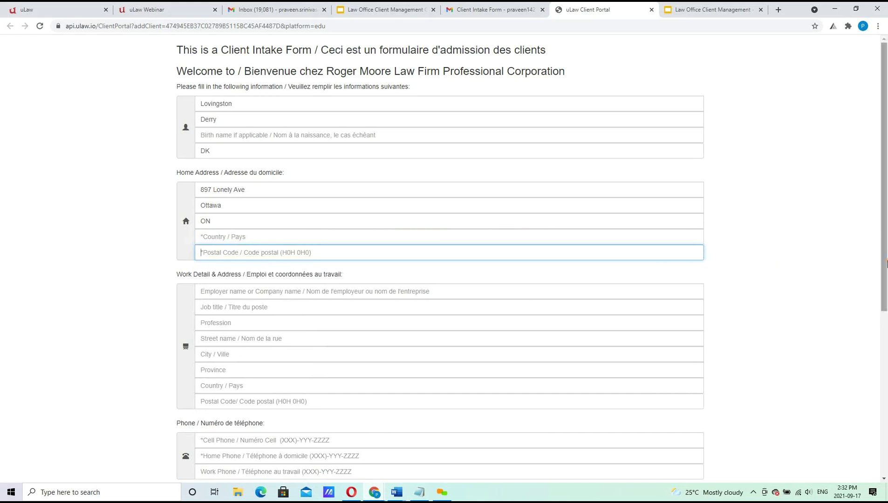
Tick the consent statement, pass the reCAPTCHA and attempt to submit the form.
scroll(885, 263, down, 6)
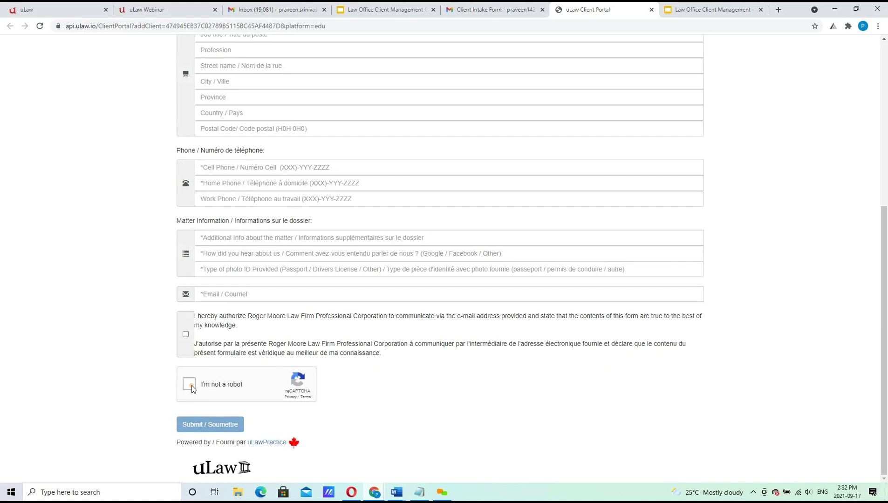
click(186, 334)
click(189, 386)
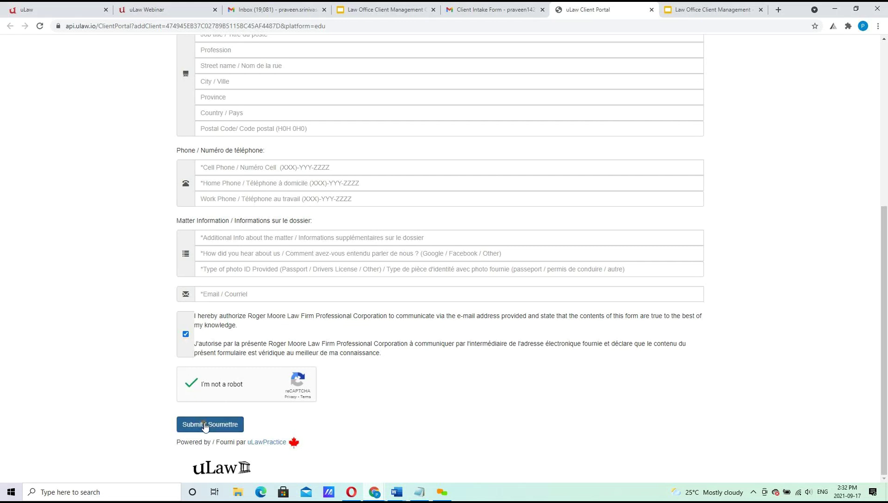
right_click(206, 426)
click(190, 426)
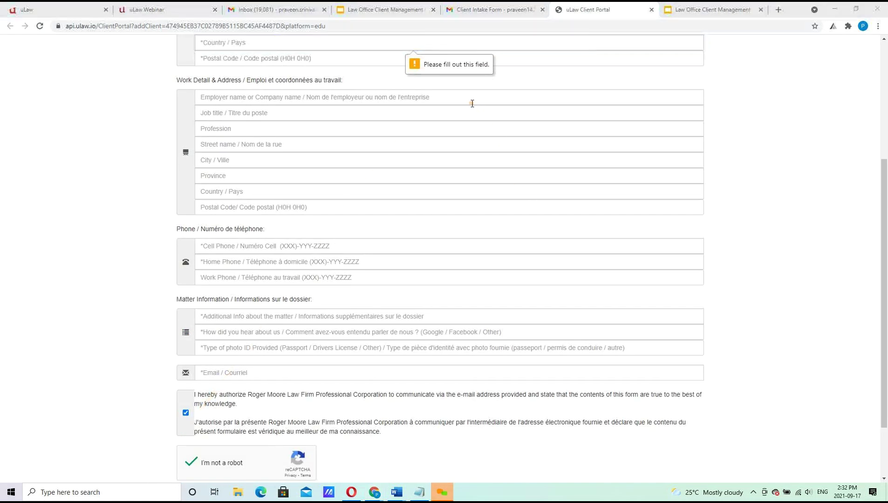
right_click(883, 166)
click(882, 166)
drag(882, 166, 885, 74)
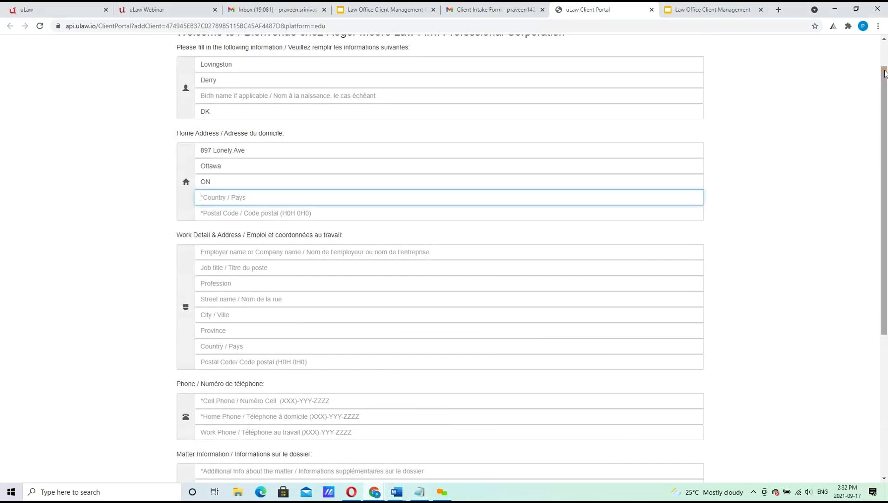
Set the country to Canada and pick the saved postal code suggestion.
text(cANADA)
key(Tab)
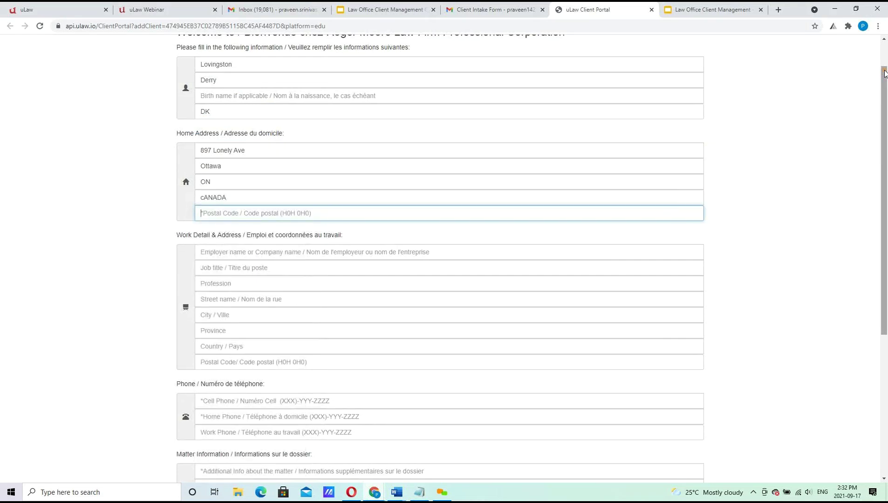
text(M2)
key(Tab)
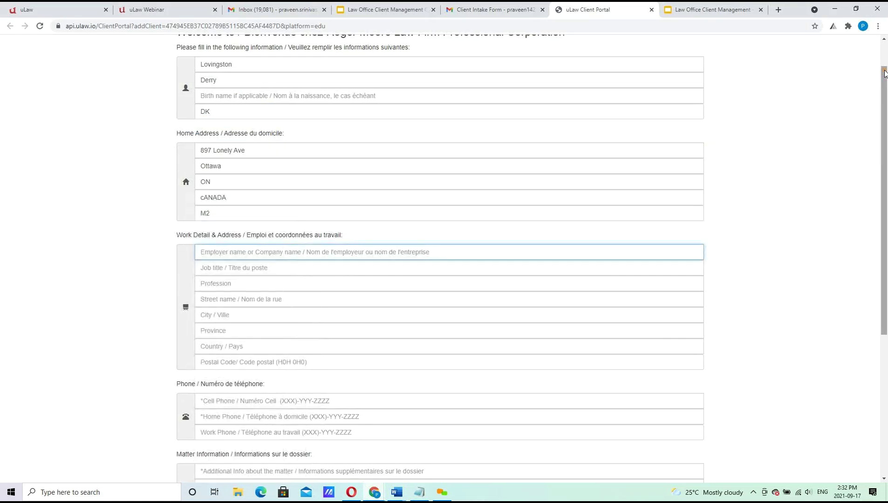
click(424, 218)
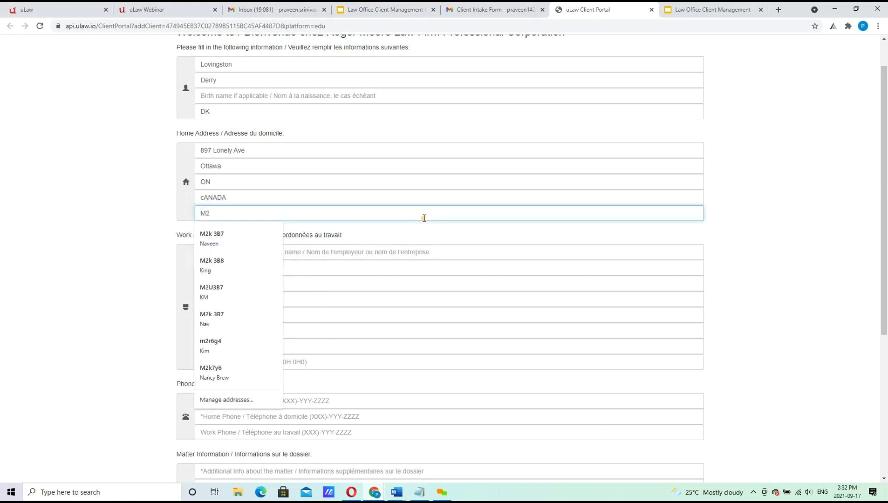
click(210, 264)
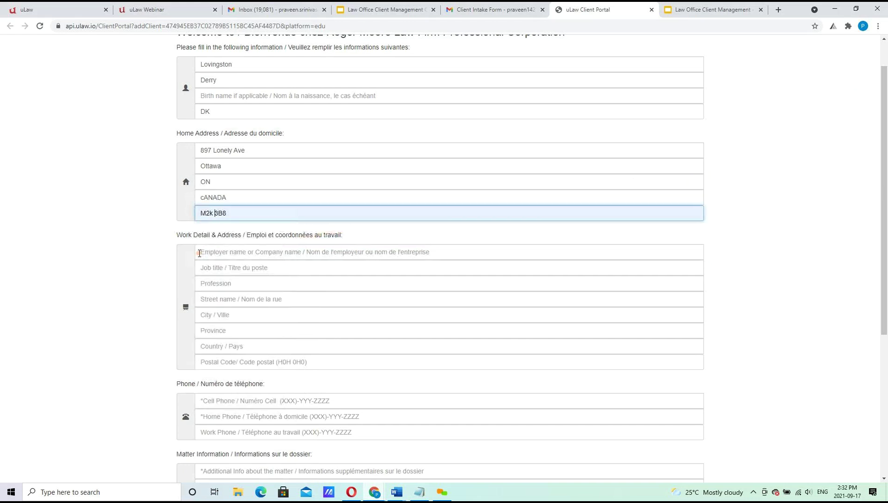
click(199, 253)
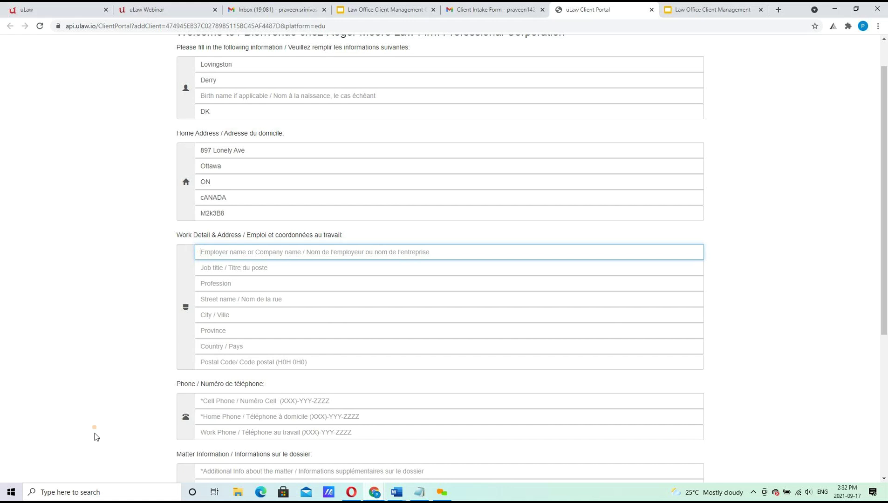
Fill the Cell Phone field with the client's saved autofill number.
click(215, 403)
text(6)
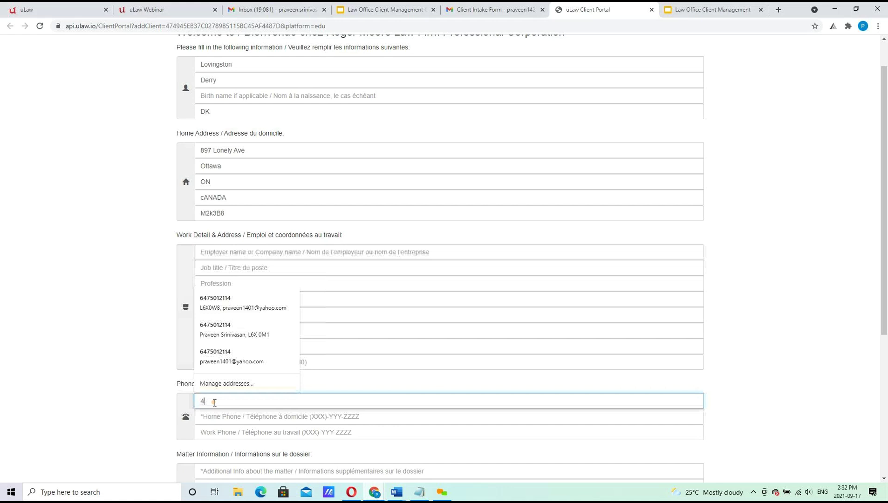
click(229, 361)
key(ctrl+a)
text(416)
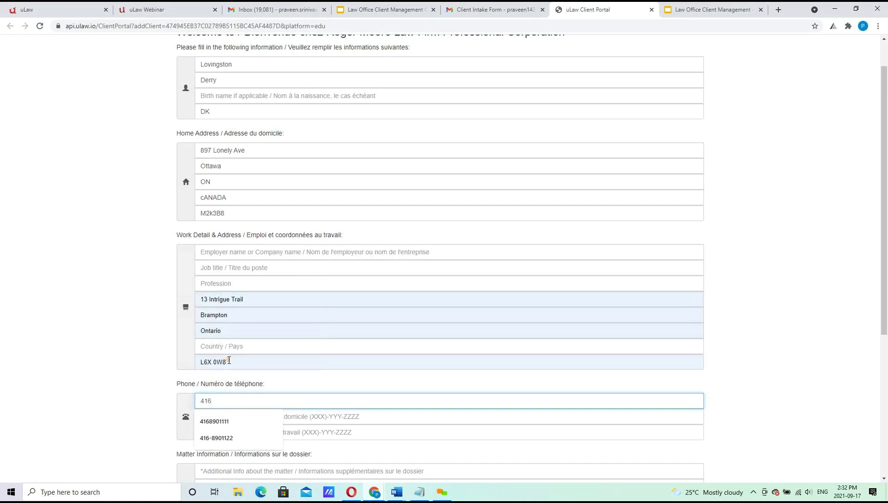
key(Down)
key(Down)
key(Tab)
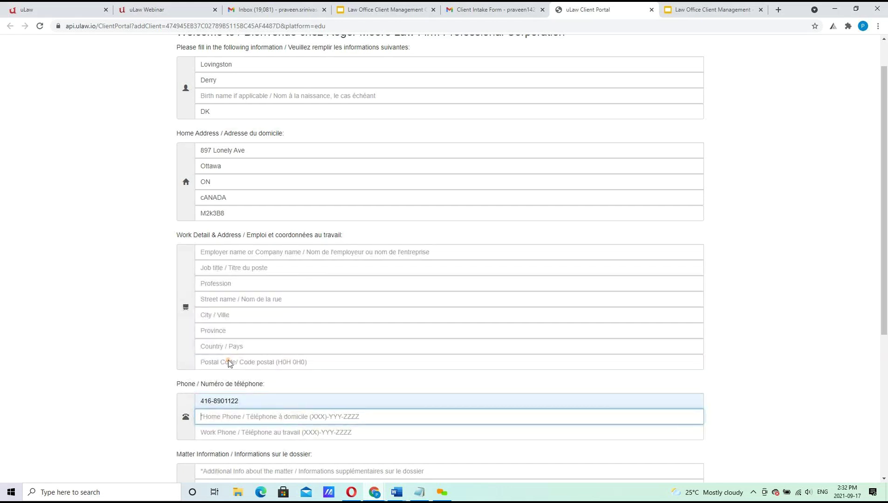
Enter the client's home phone number, editing its last digits, and move on to Work Phone.
key(Down)
click(229, 347)
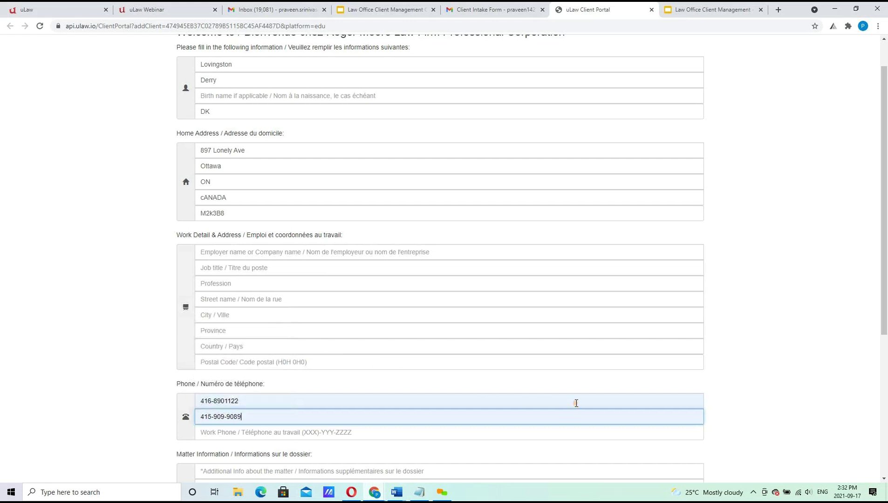
drag(880, 285, 887, 422)
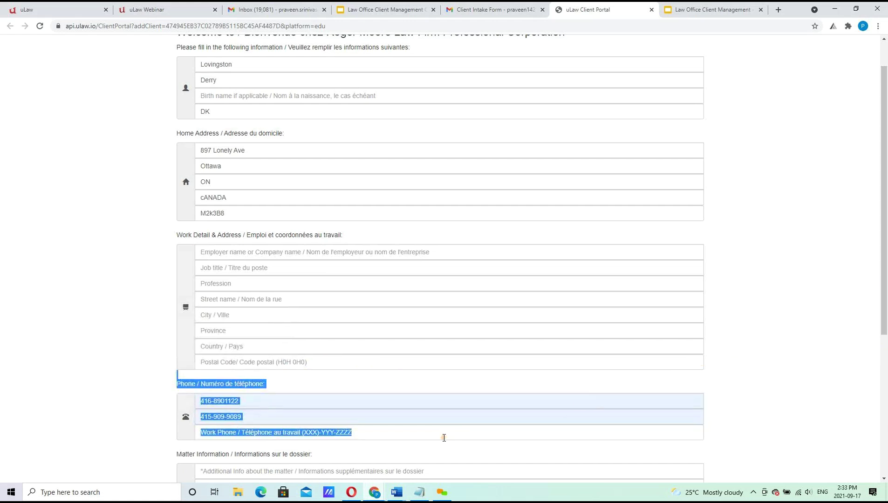
click(300, 417)
key(BackSpace)
key(BackSpace)
key(BackSpace)
key(BackSpace)
key(BackSpace)
key(BackSpace)
key(BackSpace)
key(BackSpace)
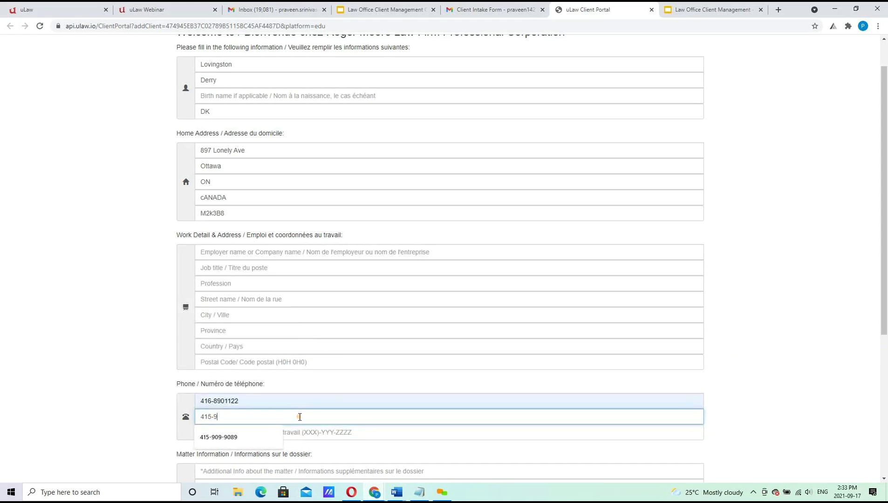
key(BackSpace)
key(BackSpace)
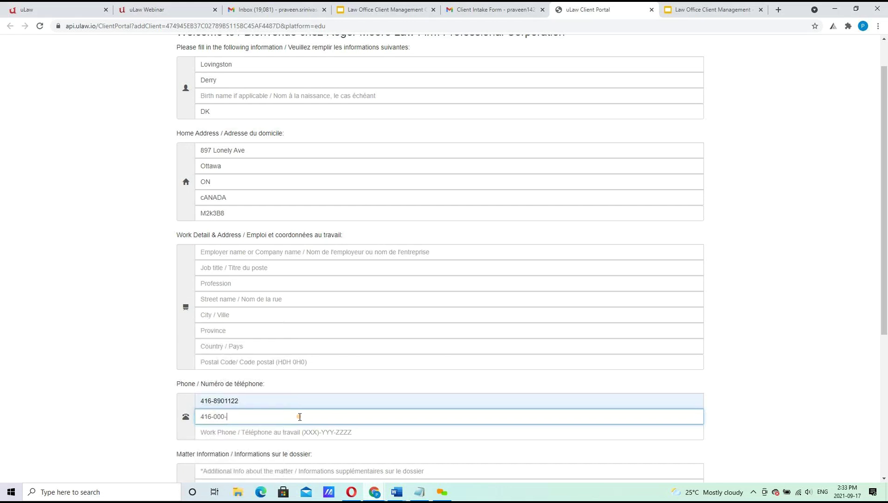
key(Tab)
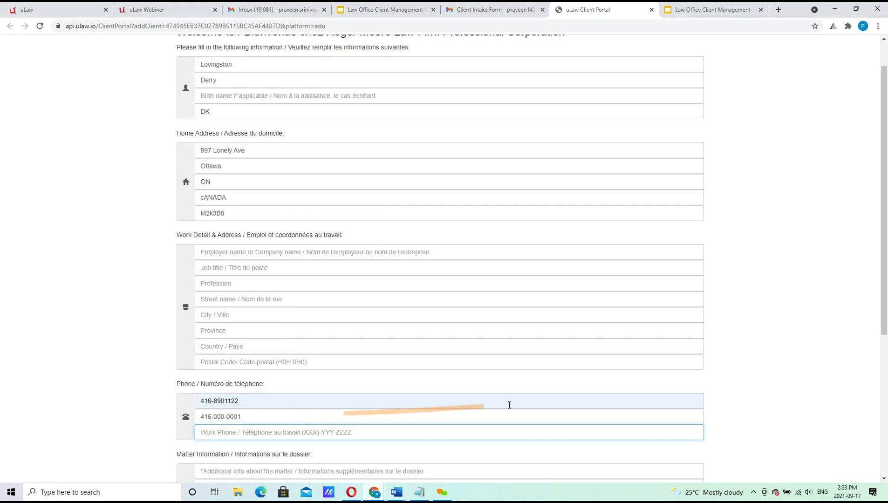
drag(883, 311, 886, 478)
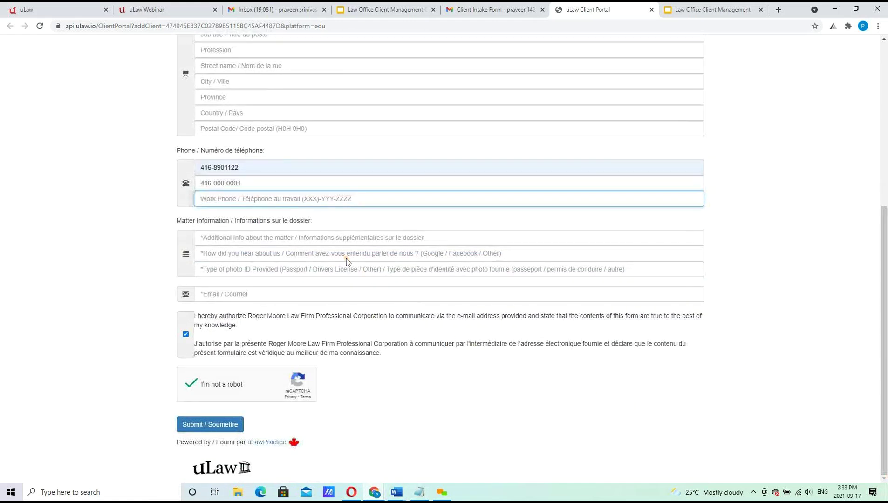
Enter Wills & Estate, Facebook Ad and Drivers license in the matter detail fields.
click(234, 238)
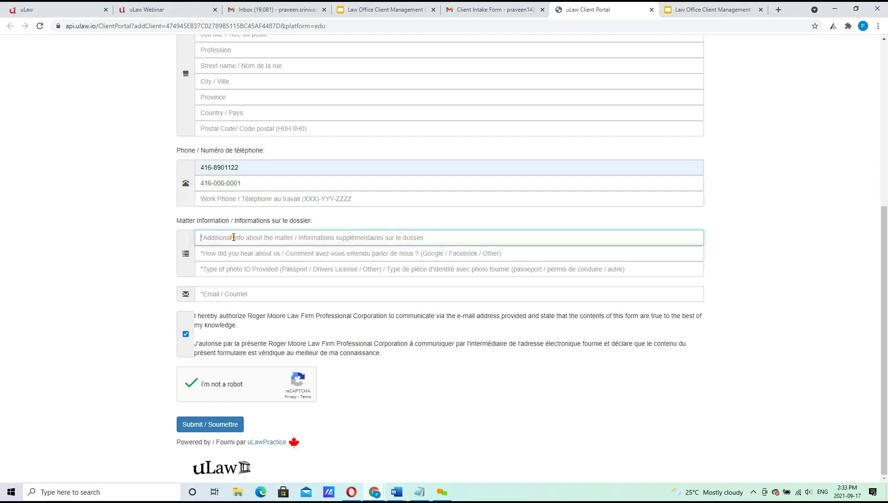
text(asd)
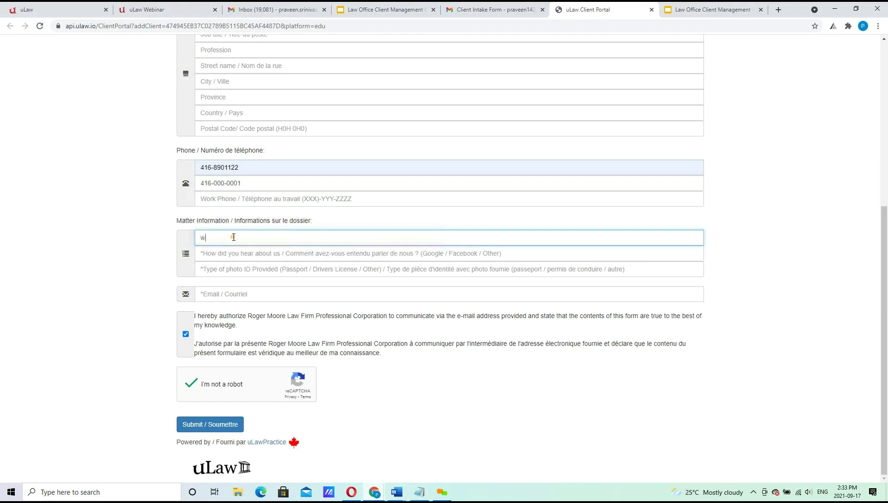
key(BackSpace)
key(BackSpace)
key(BackSpace)
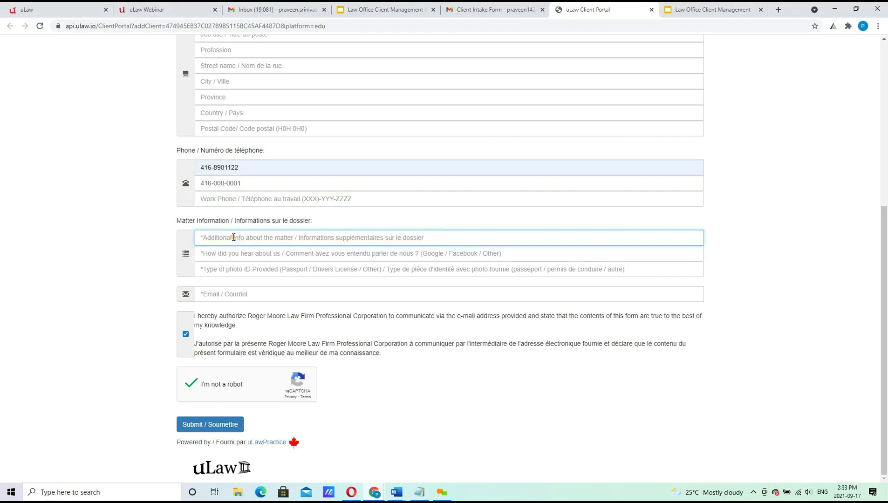
text(Wills & Es)
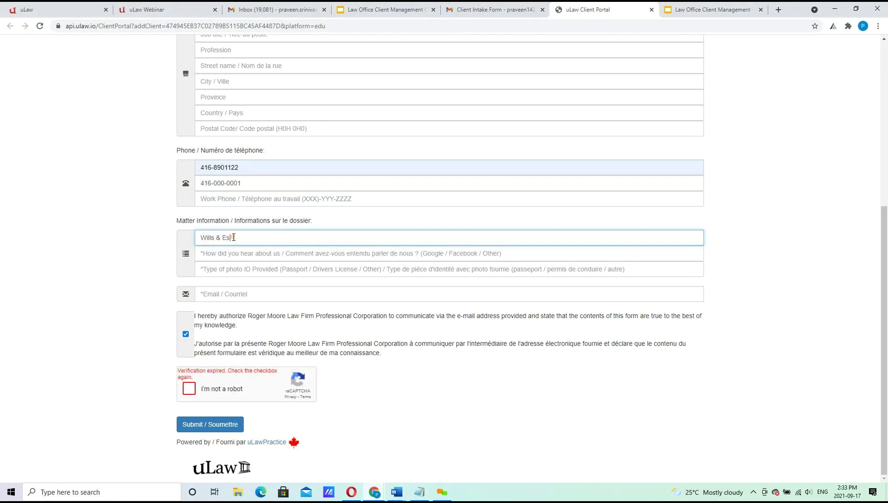
text(tate)
key(Tab)
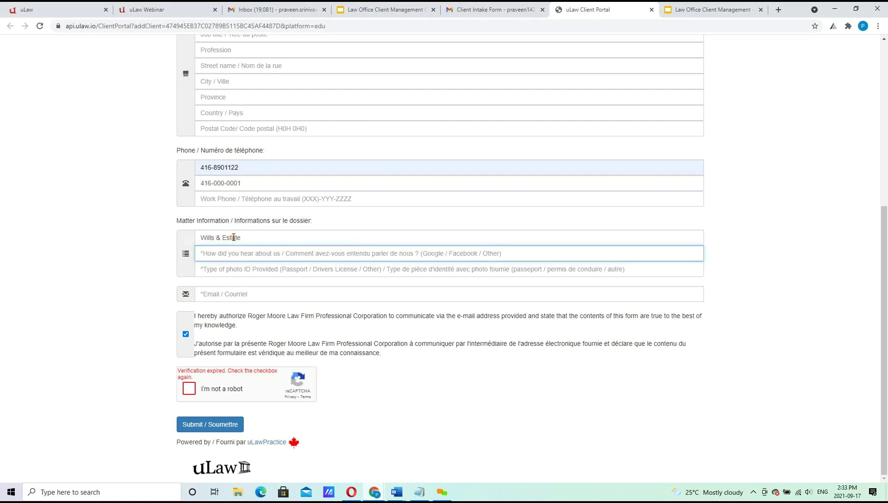
text(Facebook Ad)
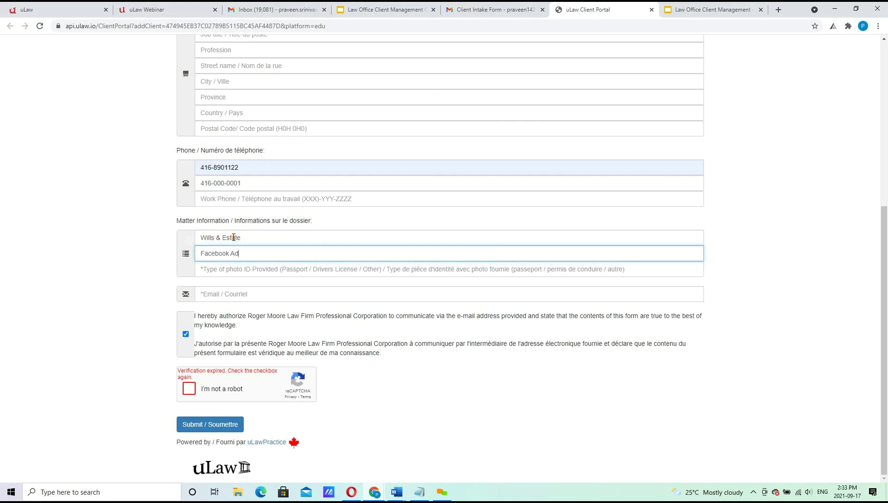
key(Tab)
text(Drivers licne)
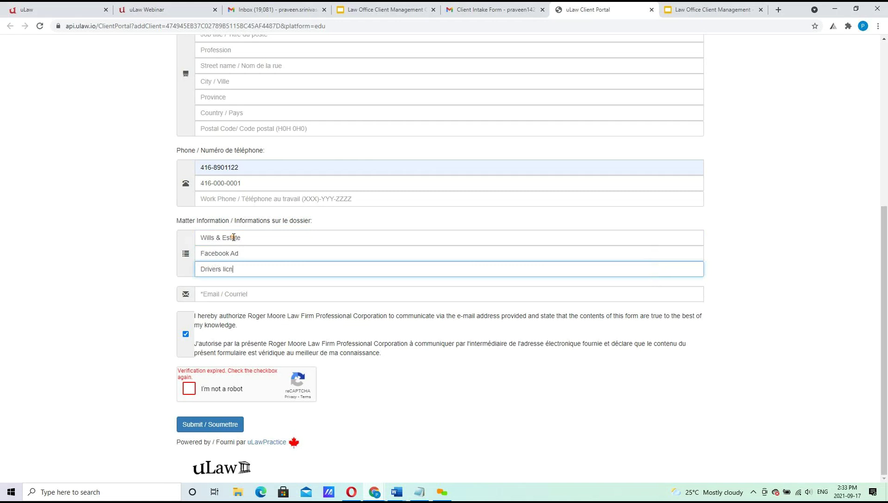
key(BackSpace)
key(BackSpace)
text(ense)
Type the client's e-mail address and re-verify the expired reCAPTCHA.
key(Tab)
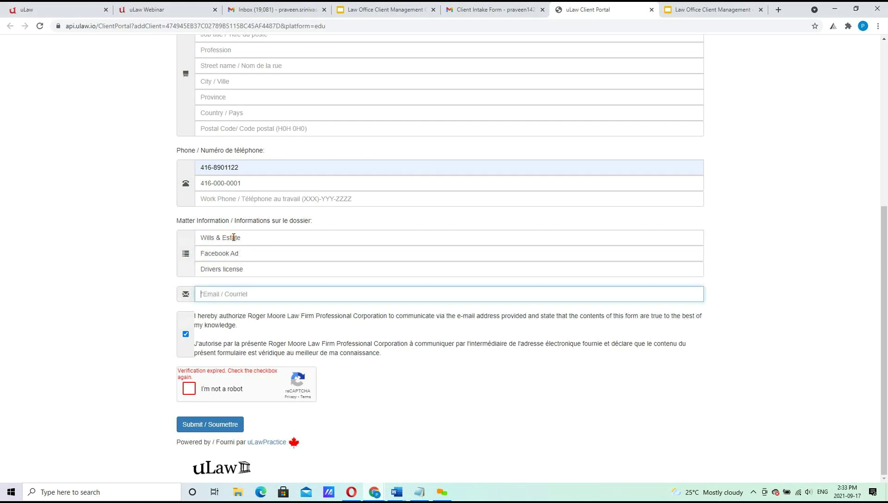
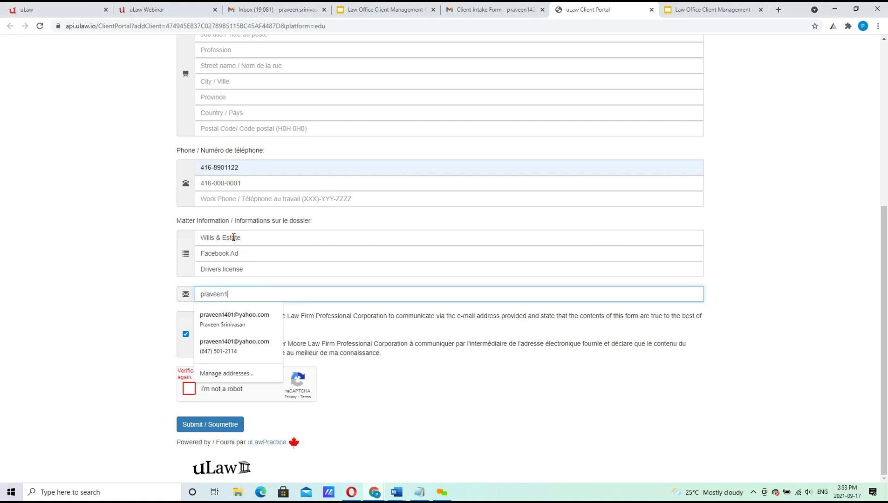
key(Tab)
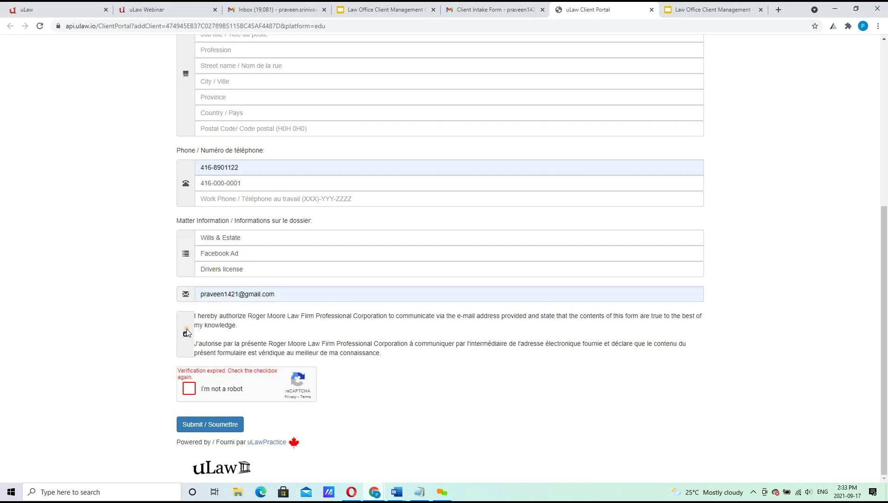
click(190, 389)
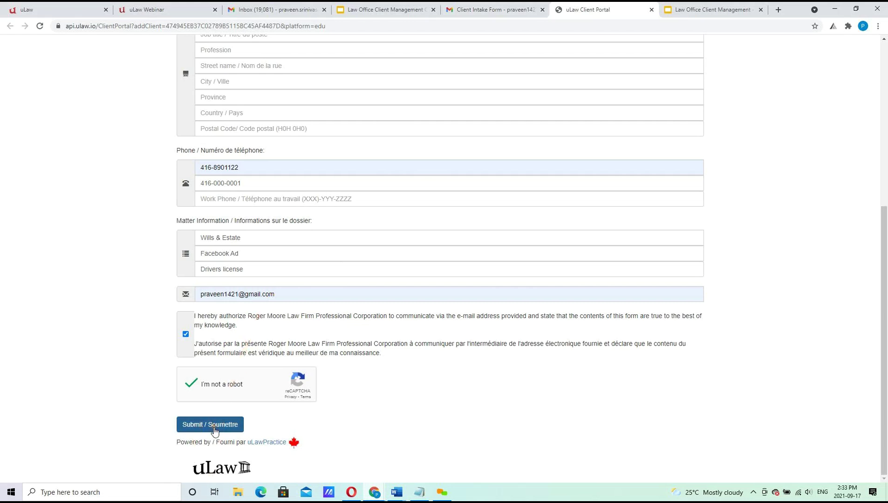
After the Home Phone not Valid alert, swap in another saved 416 number and resubmit the form.
drag(885, 330, 886, 144)
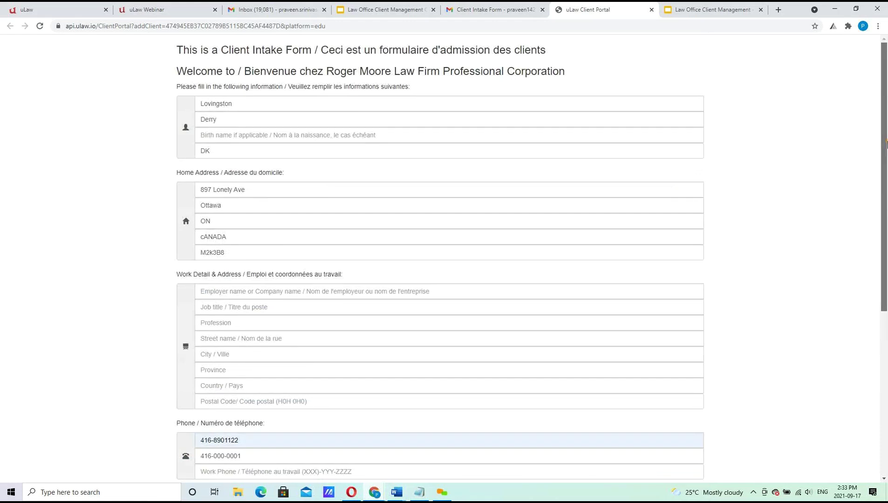
drag(886, 145, 886, 339)
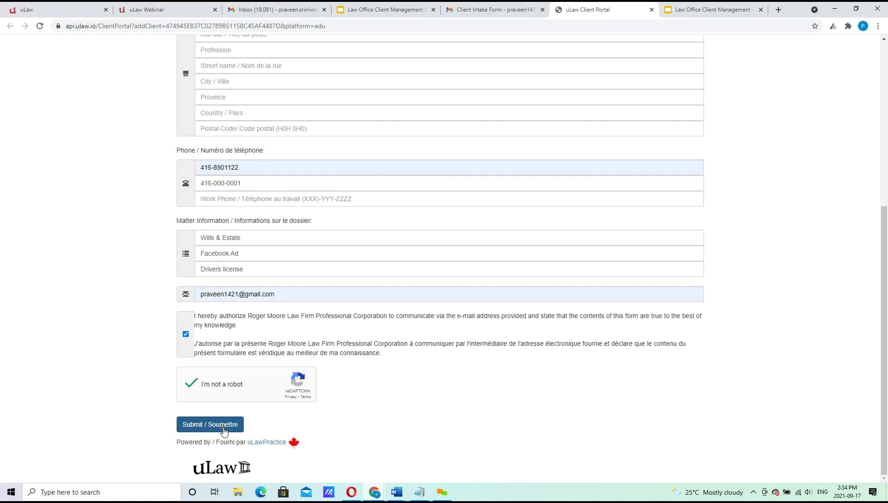
click(222, 427)
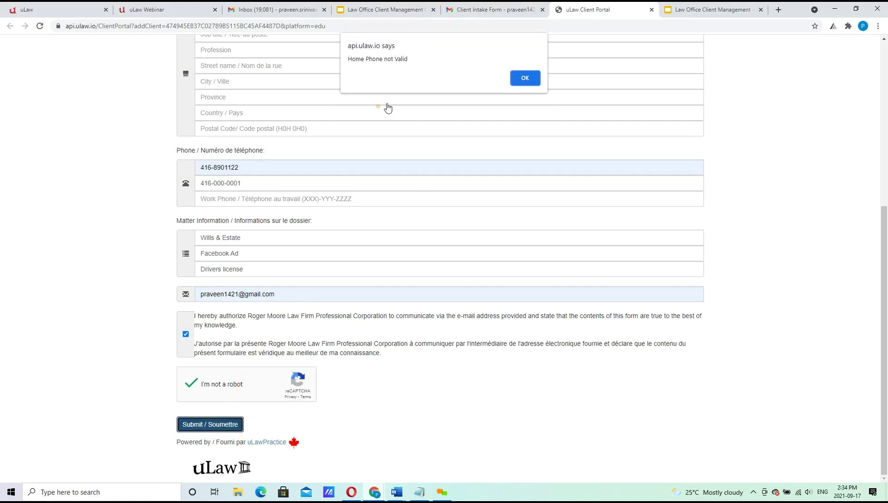
click(525, 79)
triple_click(249, 184)
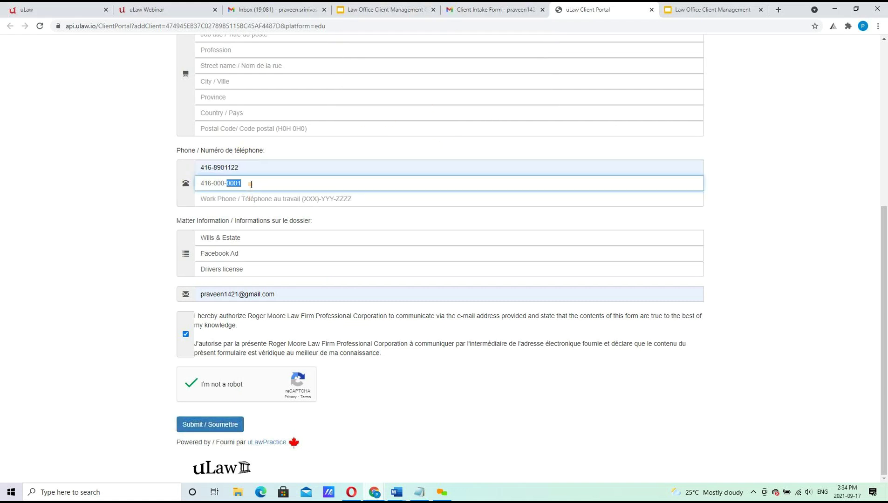
text(416)
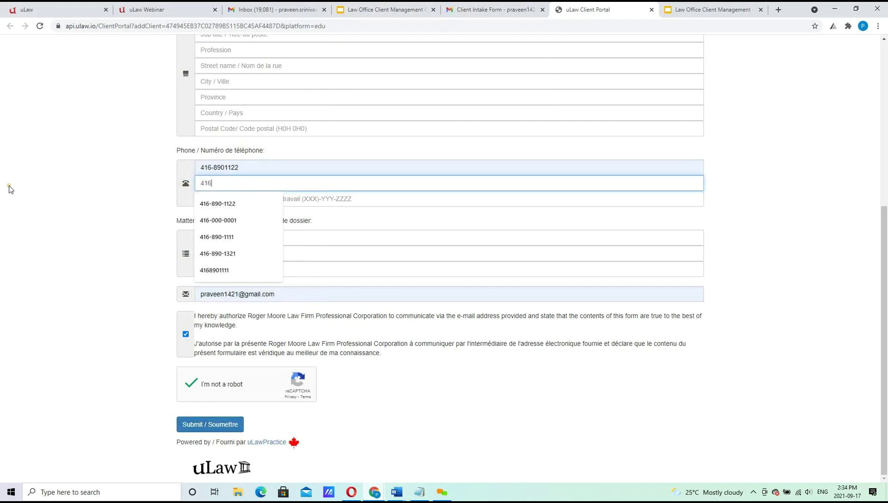
click(218, 253)
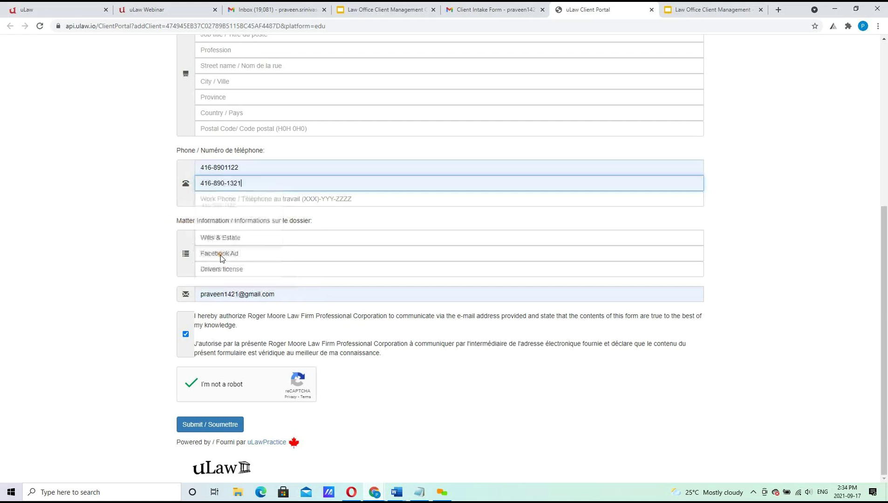
click(203, 429)
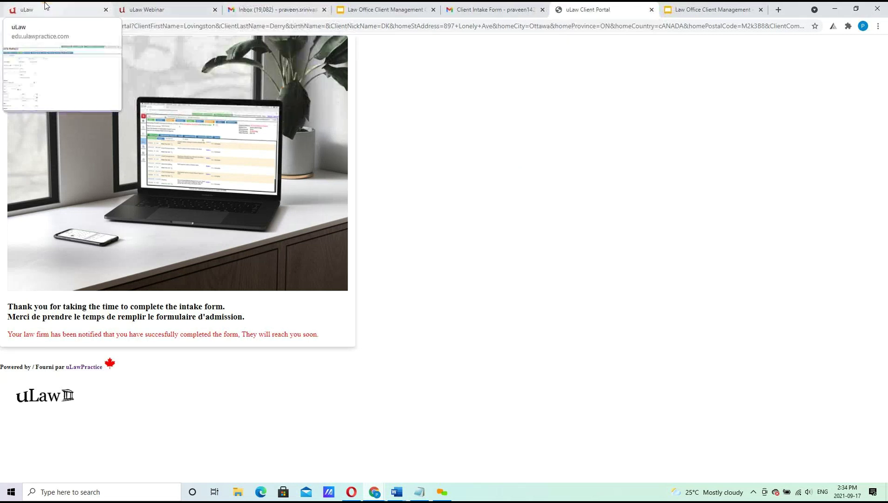
Open the new-client Client Intake Form notification at the top of the Gmail inbox.
click(270, 9)
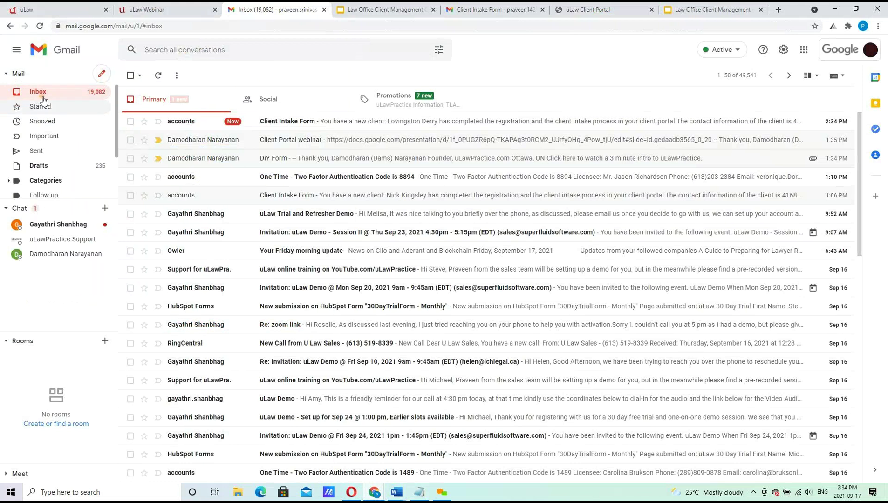
click(323, 129)
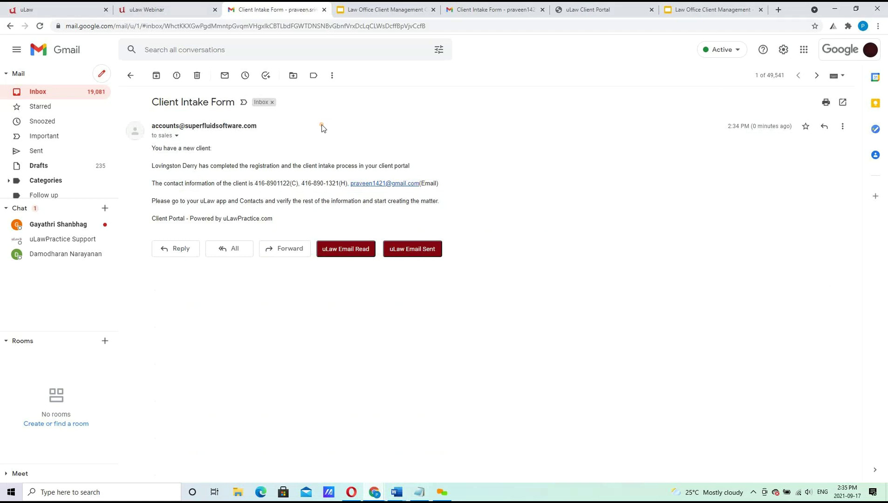
click(79, 10)
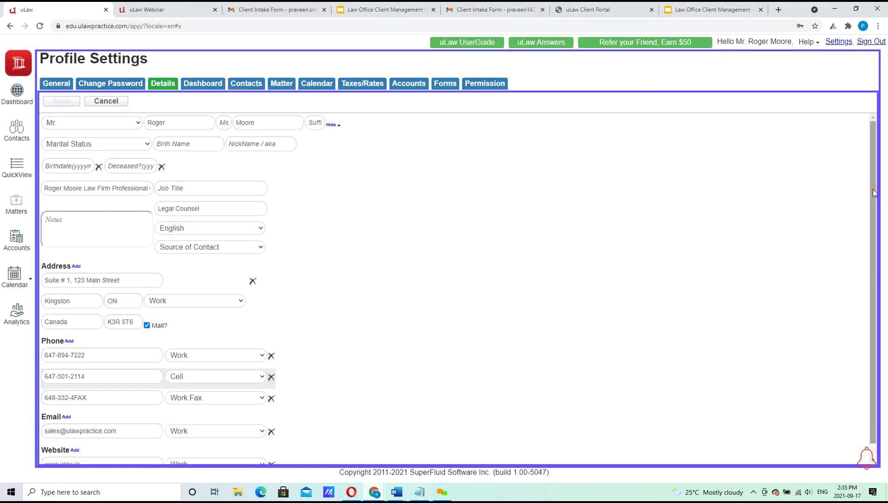
scroll(878, 232, down, 1)
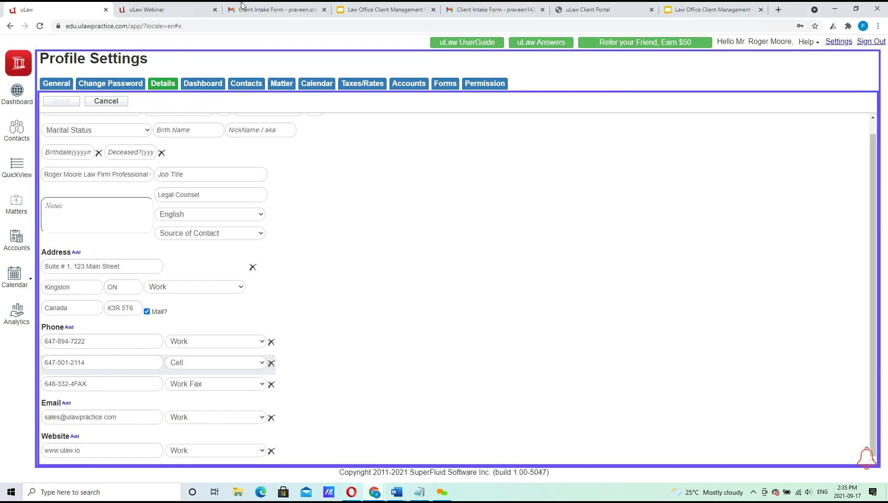
click(279, 7)
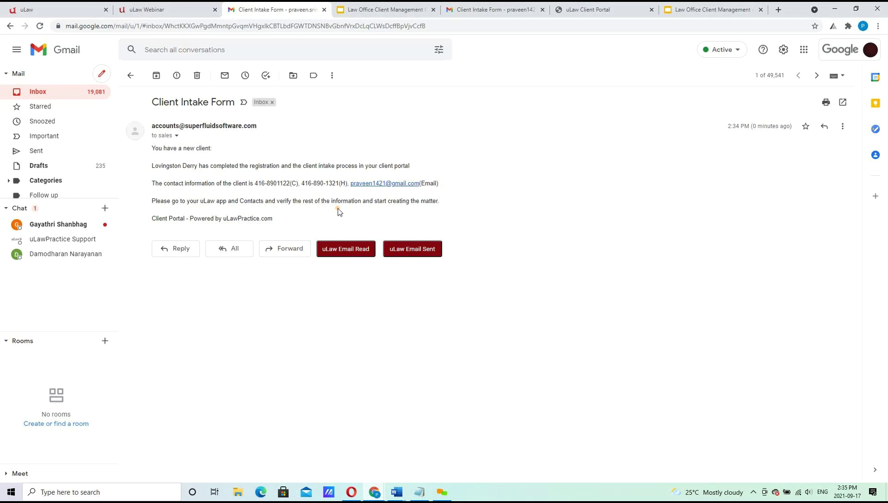
Return to the uLawPractice dashboard from the left sidebar.
click(28, 10)
click(18, 92)
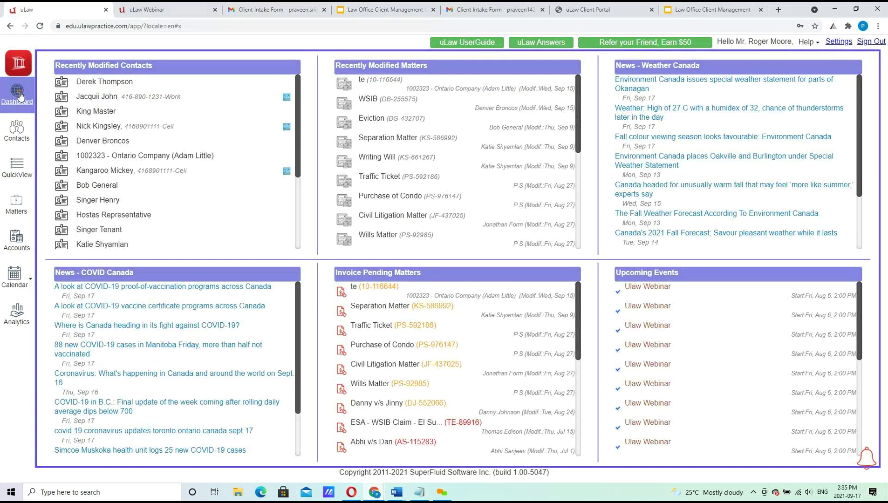
Open the portal-registered client's record from Recently Modified Contacts on the dashboard.
click(19, 144)
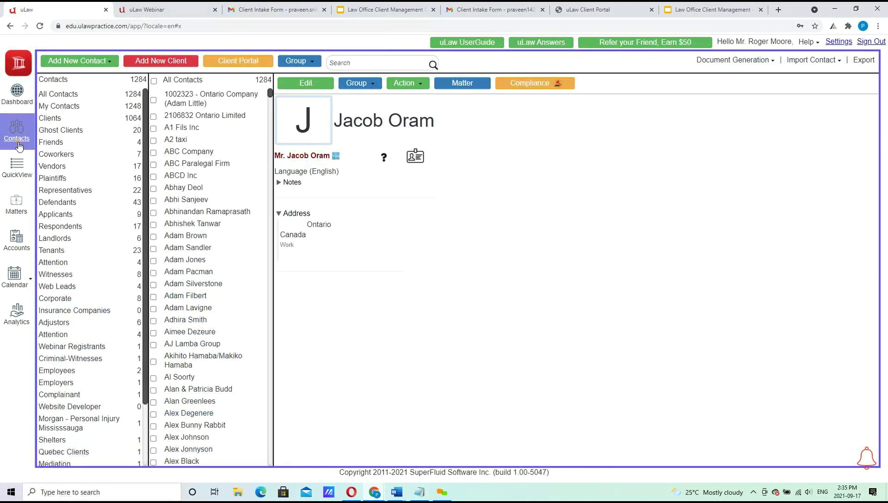
click(338, 63)
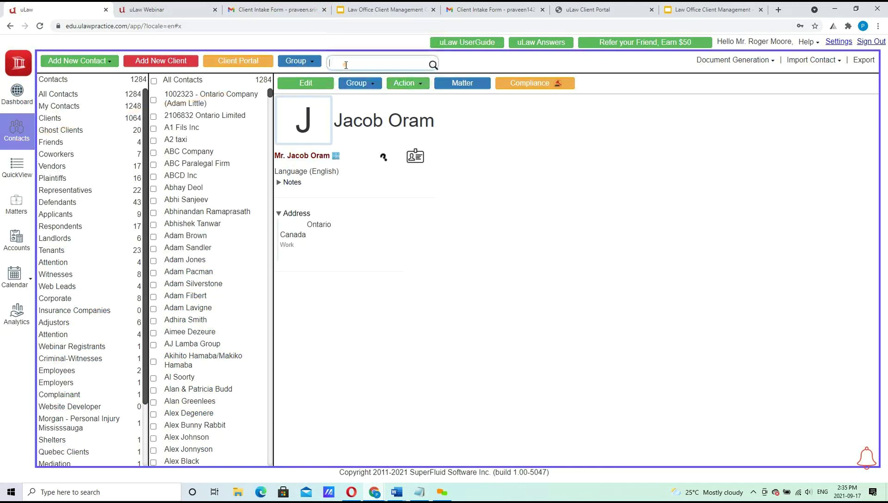
click(17, 99)
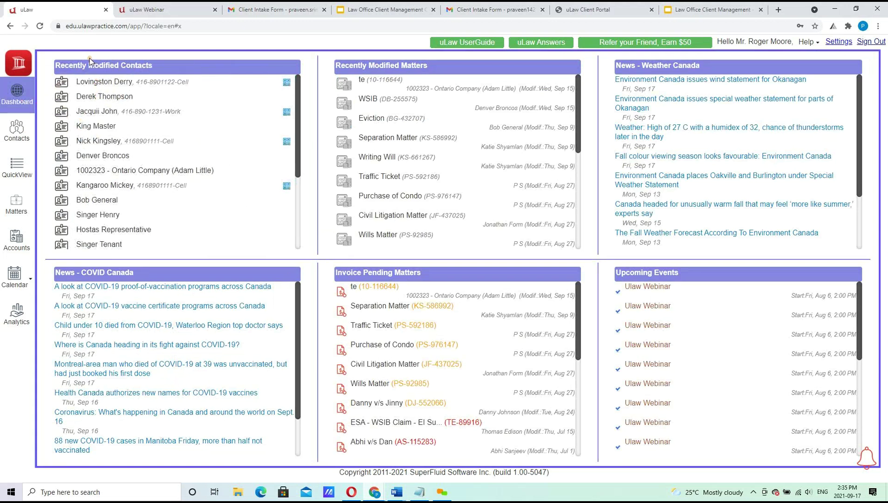
drag(58, 64, 170, 64)
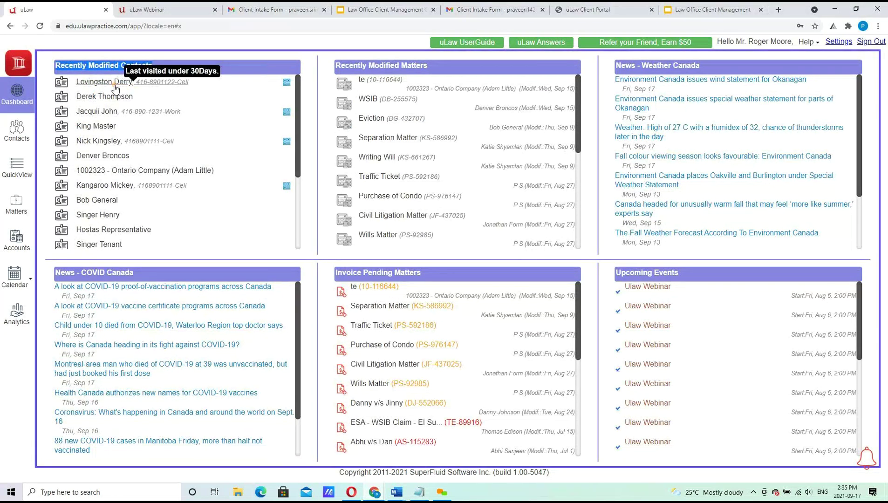
click(115, 86)
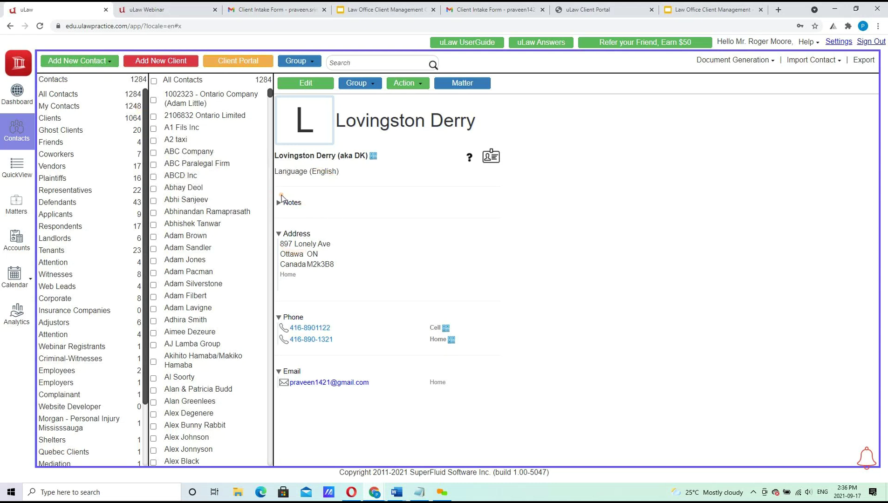
click(303, 84)
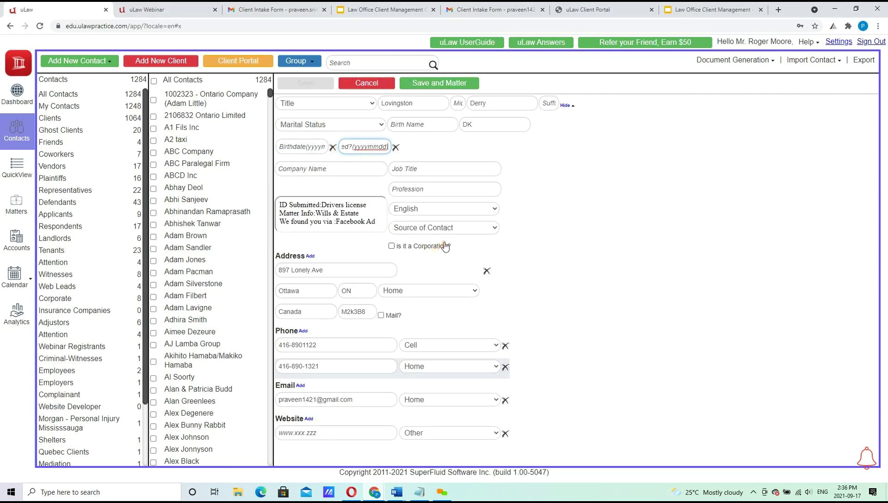
Set the client's Source of Contact to Web - Facebook.
click(435, 228)
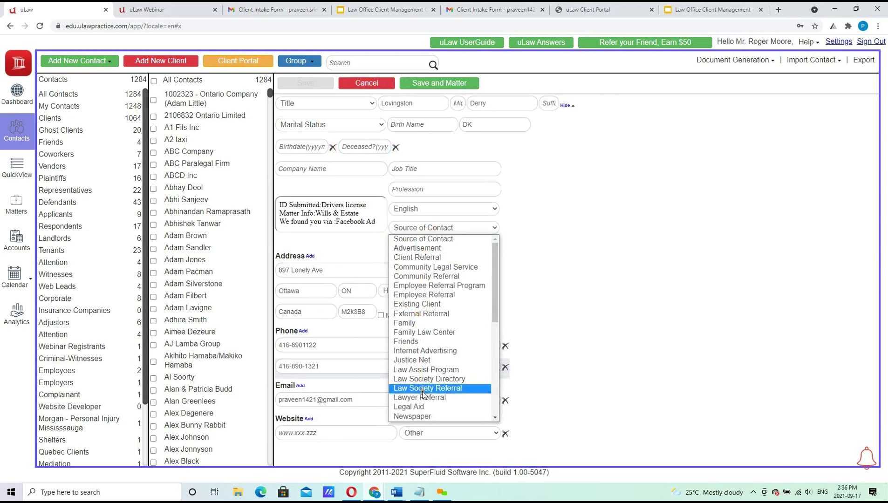
click(327, 213)
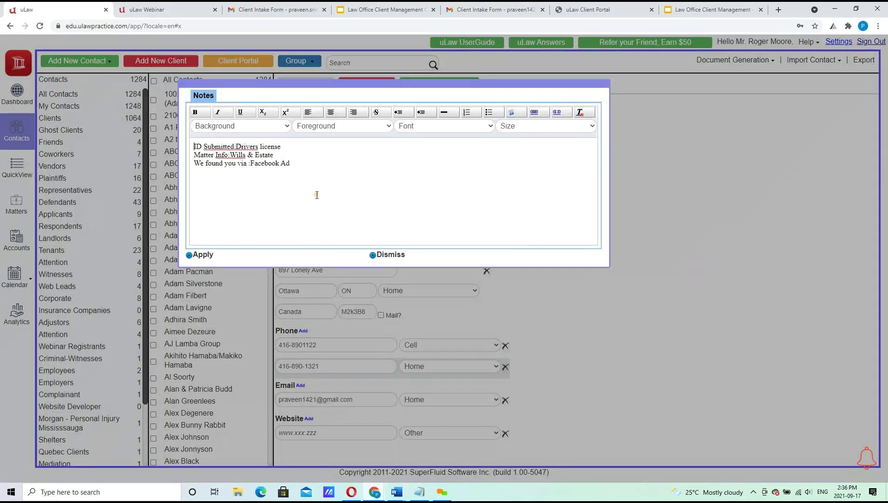
click(386, 256)
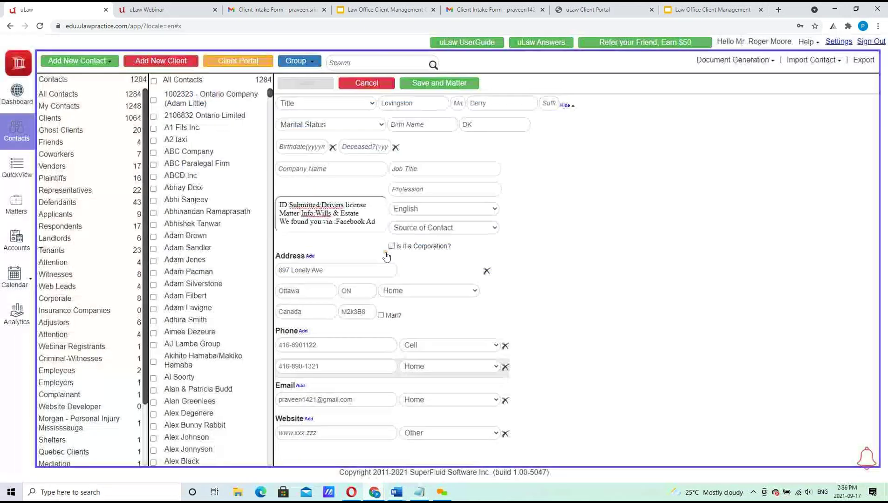
click(428, 228)
key(w)
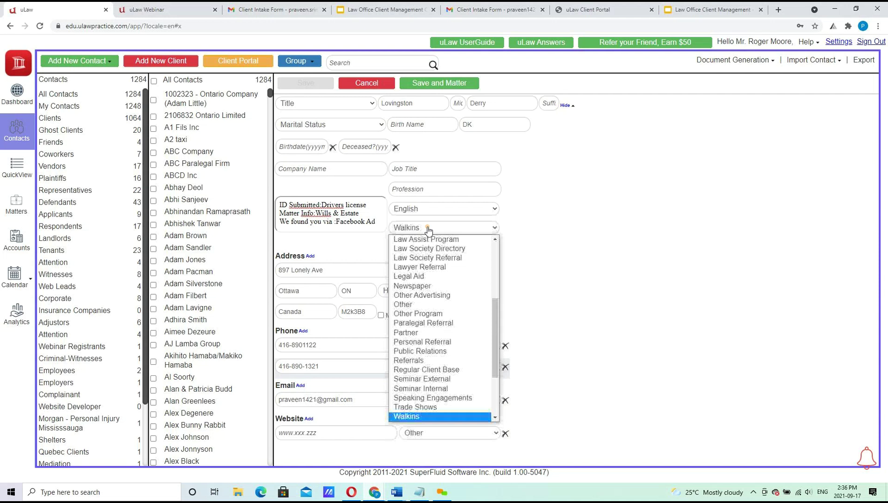
key(Down)
key(Down)
key(Down)
key(Down)
key(Down)
key(Down)
key(Down)
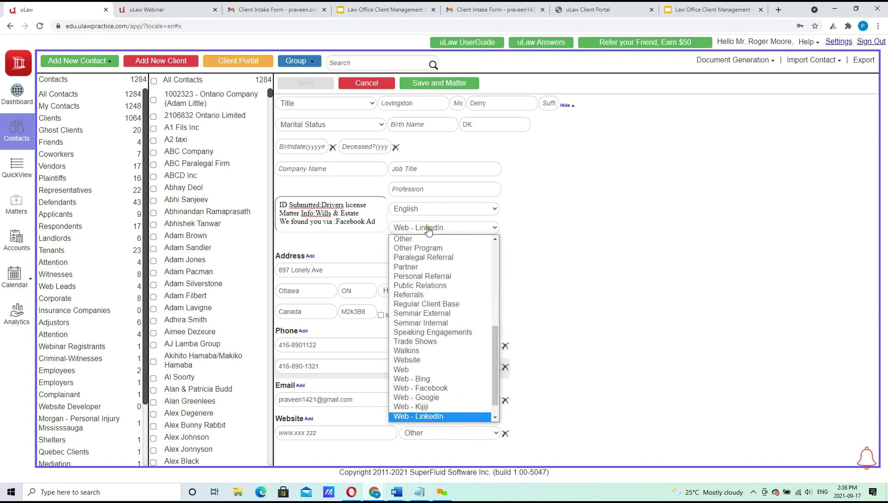
click(410, 388)
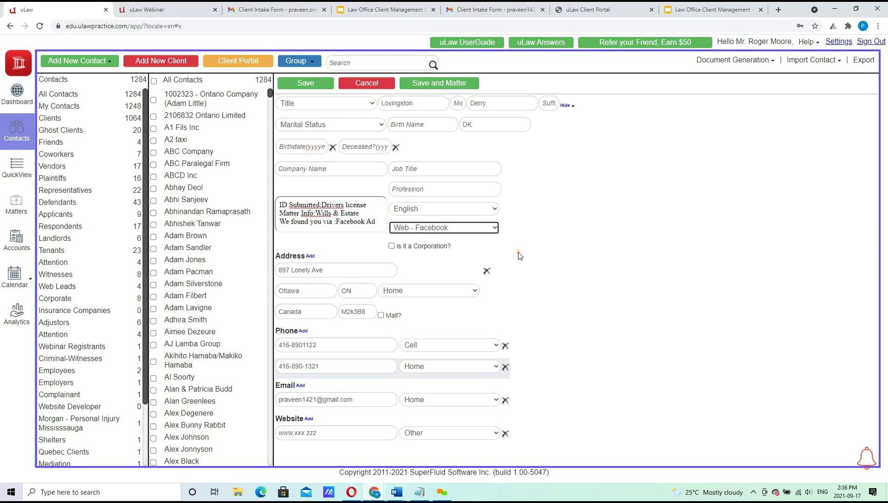
Mark the home address as mailing, give the title Mr., and save the contact.
click(381, 315)
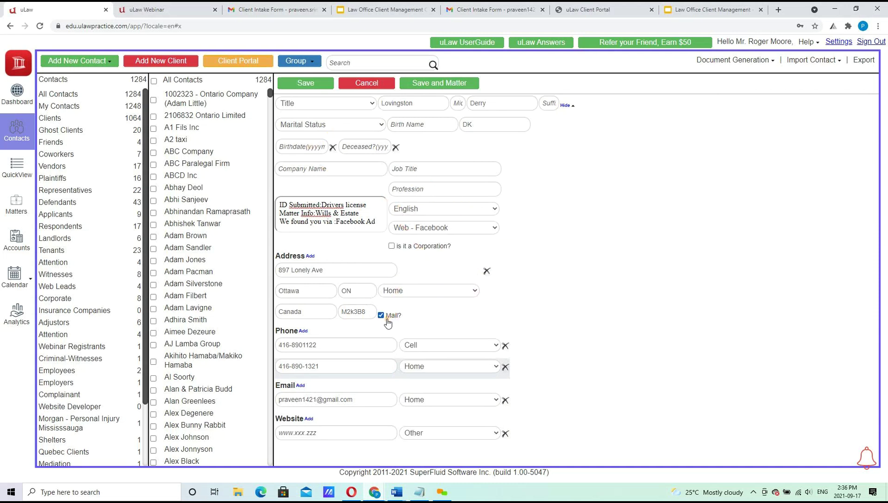
click(308, 103)
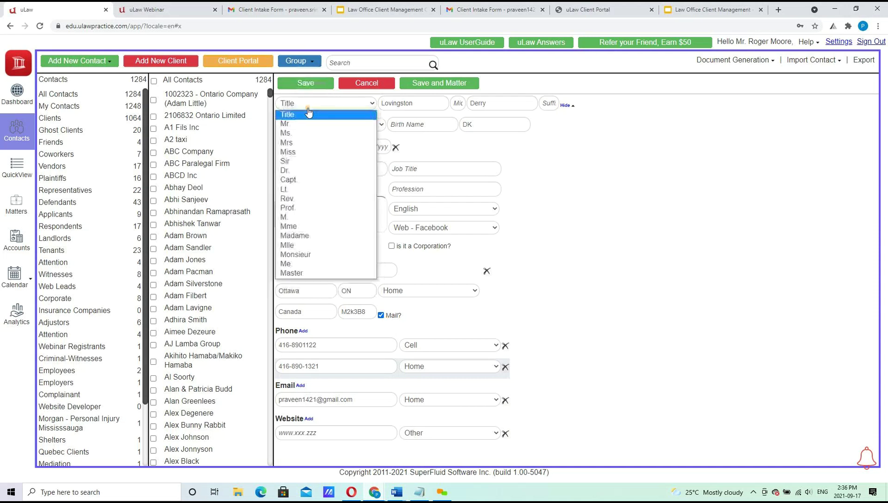
click(307, 124)
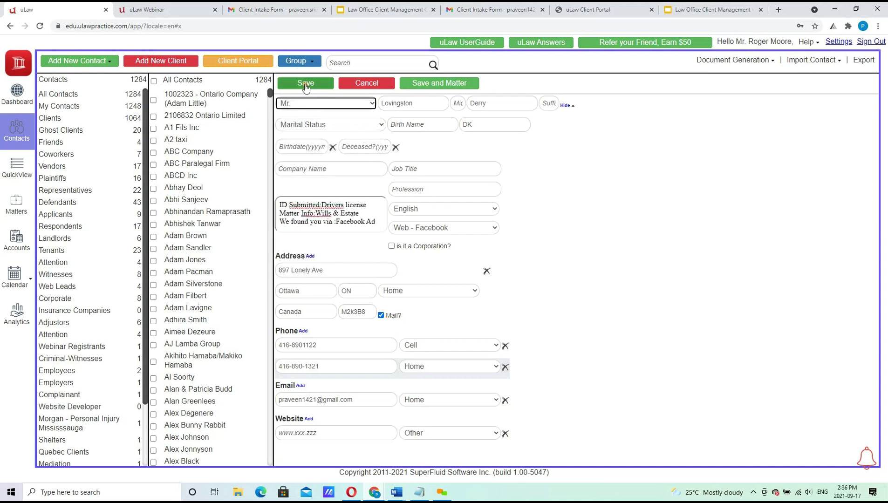
click(305, 84)
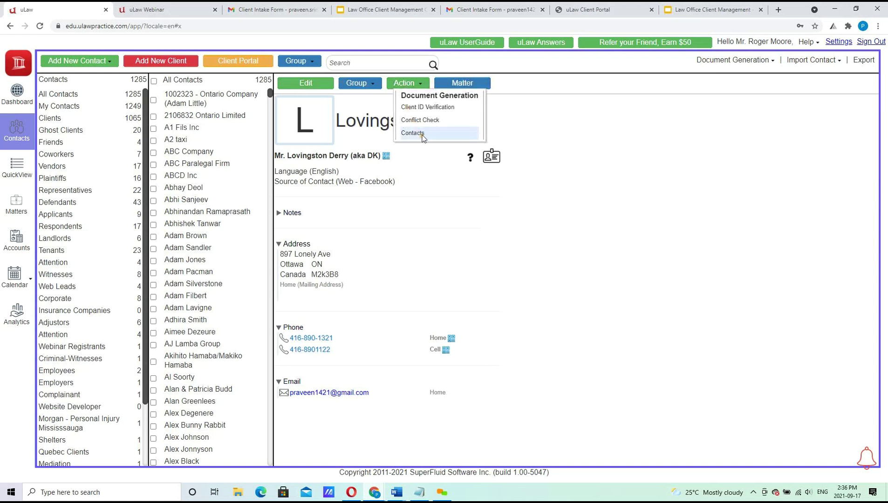
Choose Conflict Check from the Action menu for the new portal client.
click(421, 120)
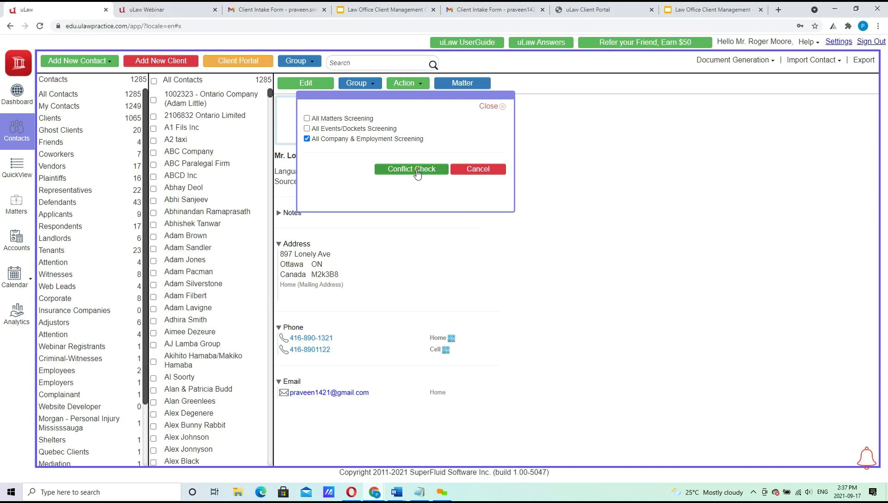
Run the conflict check with All Company & Employment Screening unticked, then return to the Client Intake Form email.
click(363, 140)
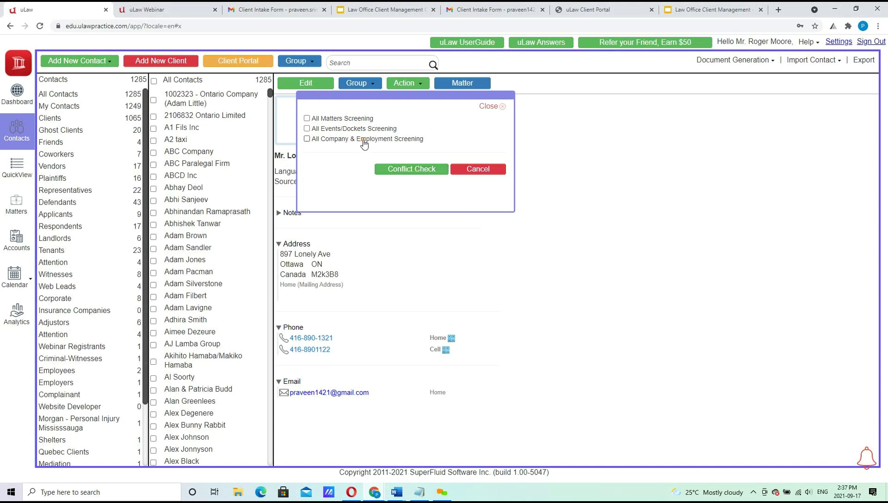
click(411, 170)
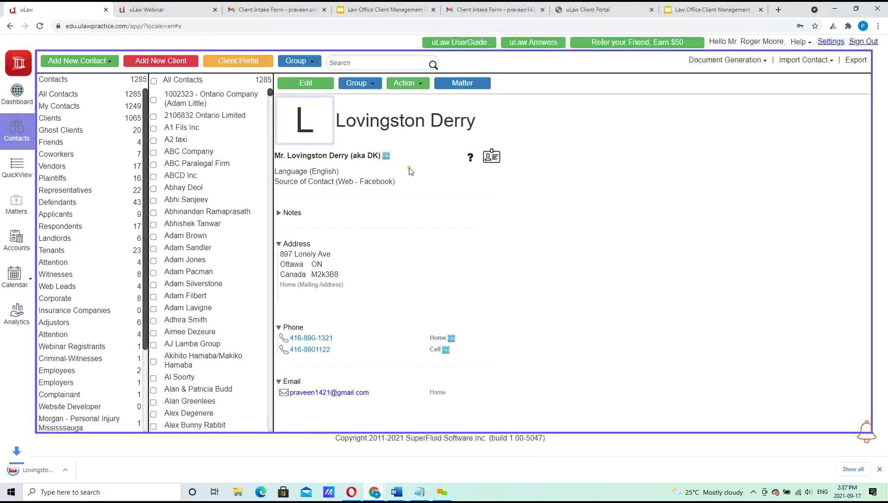
click(275, 9)
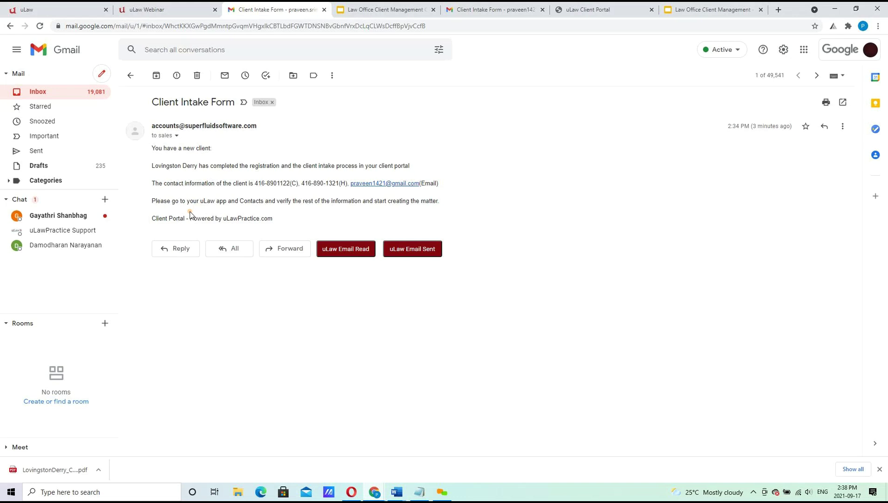
View the downloaded conflict screening PDF down to its TERMS, then return to the uLaw contact record.
click(56, 470)
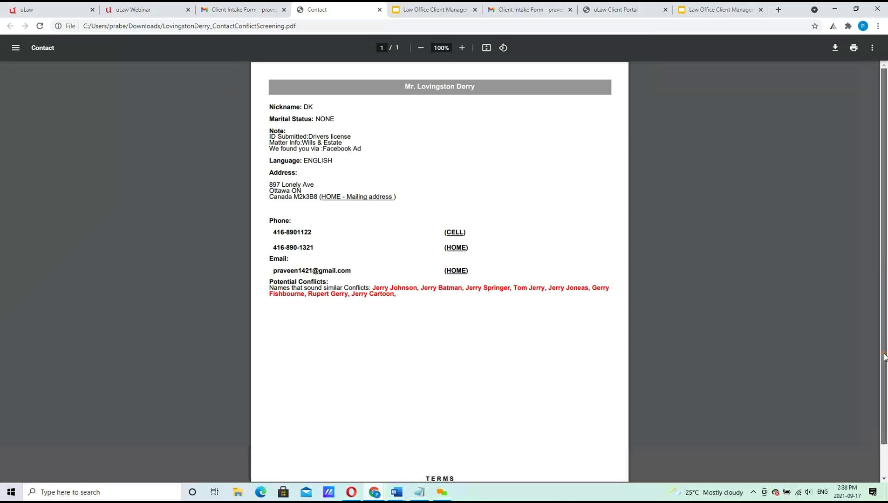
drag(884, 273, 884, 356)
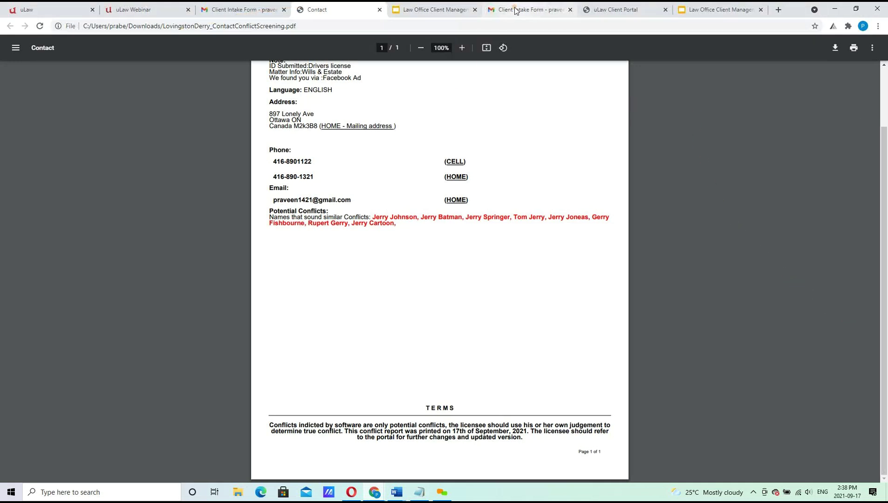
mouse_move(515, 9)
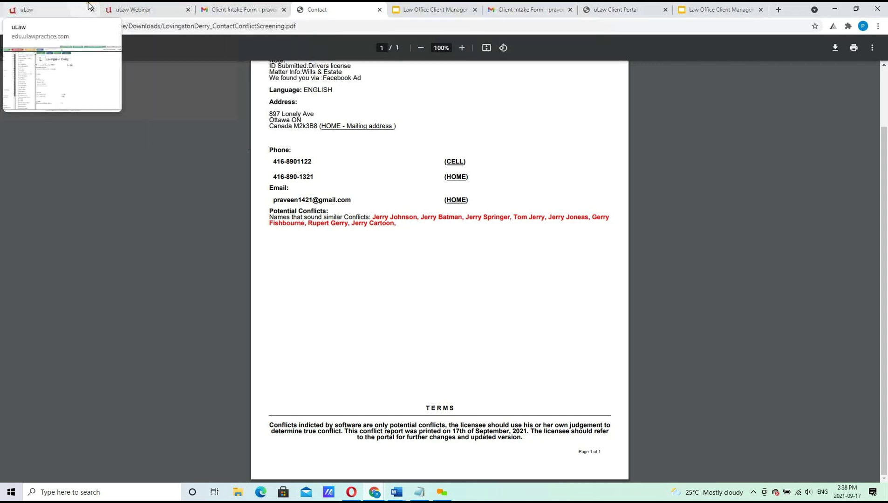
click(26, 7)
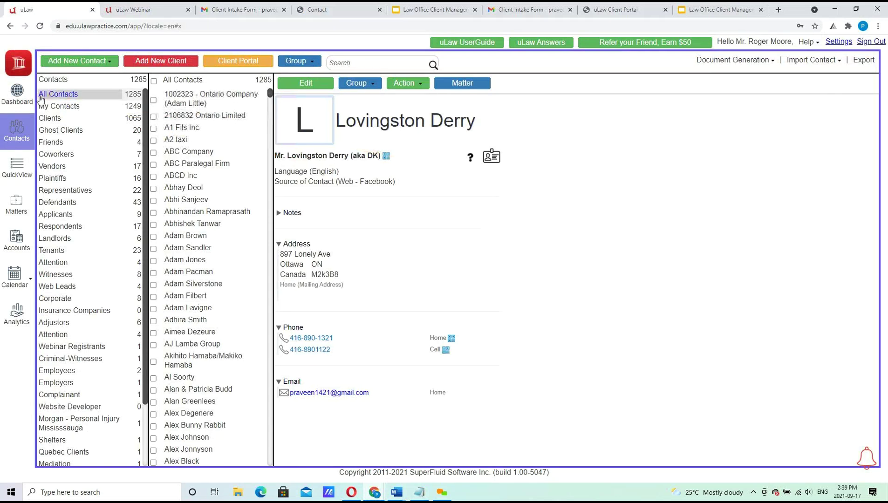
Visit the uLaw Dashboard, then go back to the Contacts page.
click(19, 95)
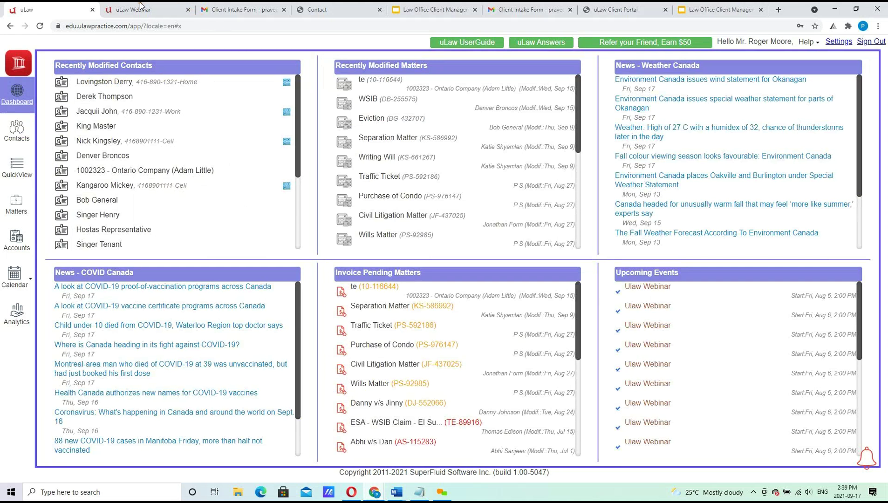
mouse_move(141, 4)
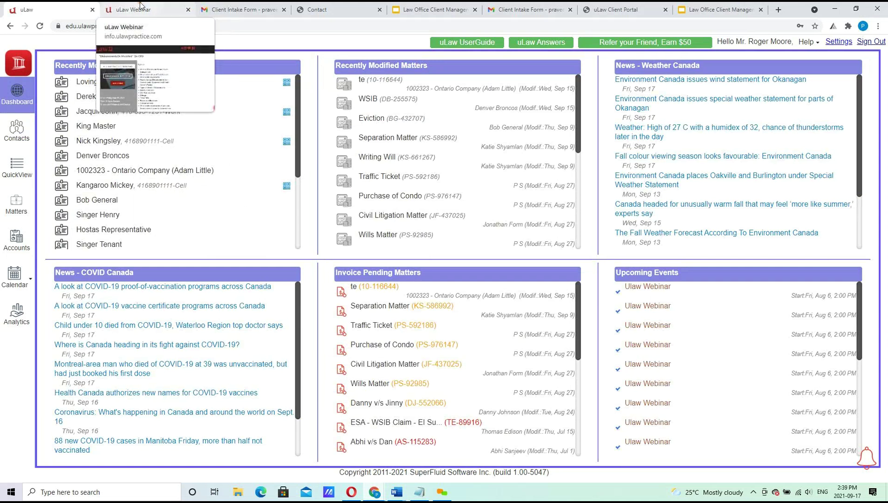
click(26, 133)
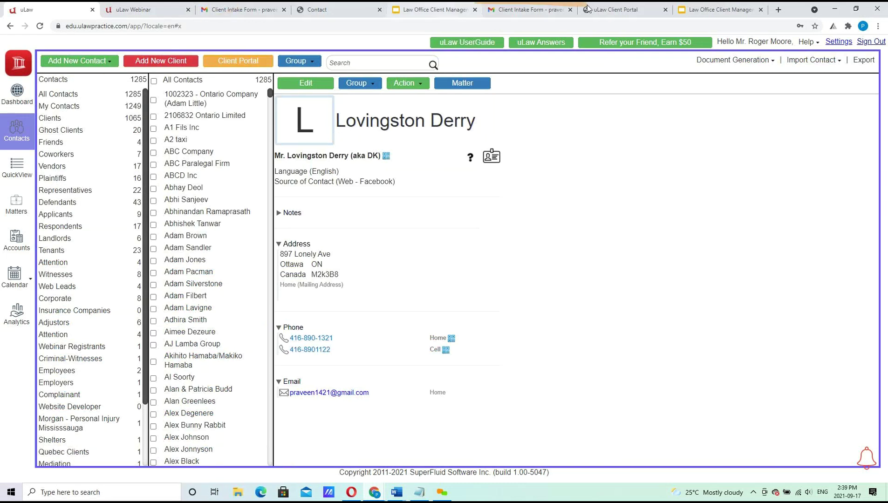
Show the Agenda slide (slide 2) of the webinar deck in Google Slides.
click(436, 8)
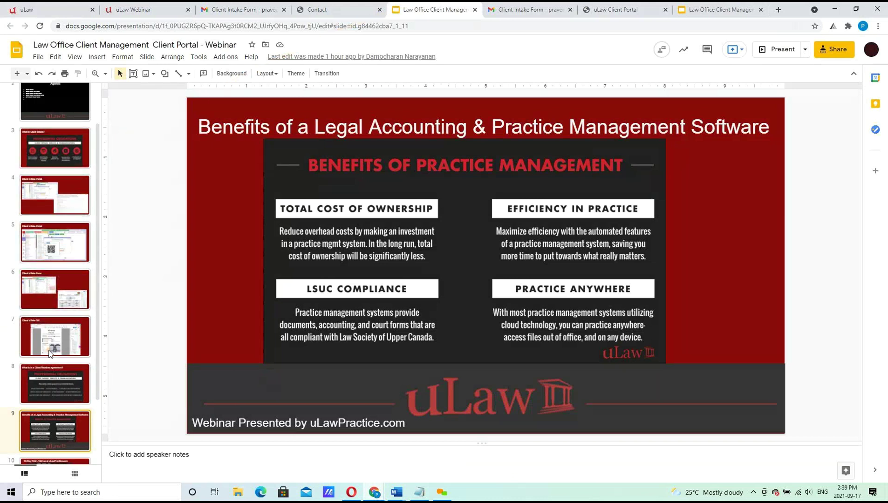
scroll(98, 214, up, 2)
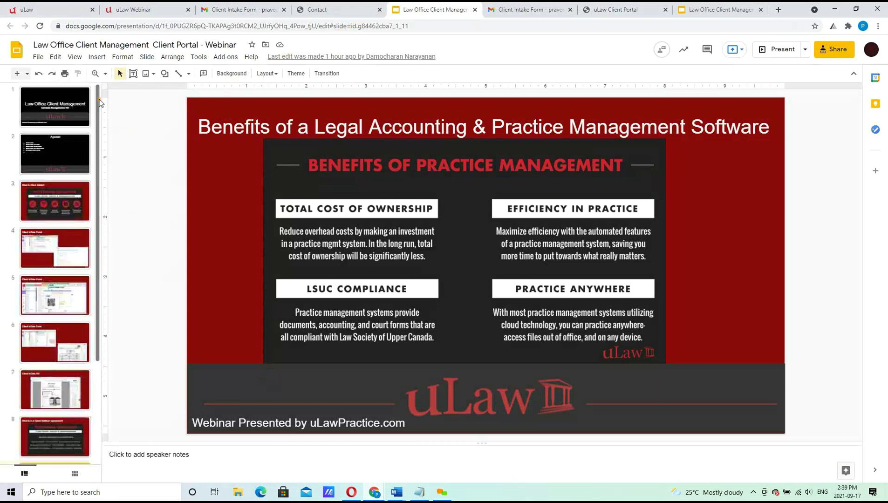
click(54, 155)
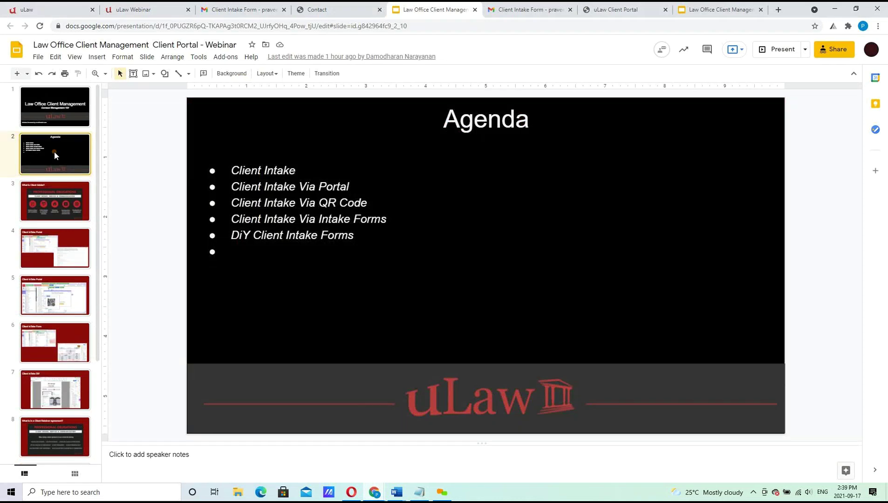
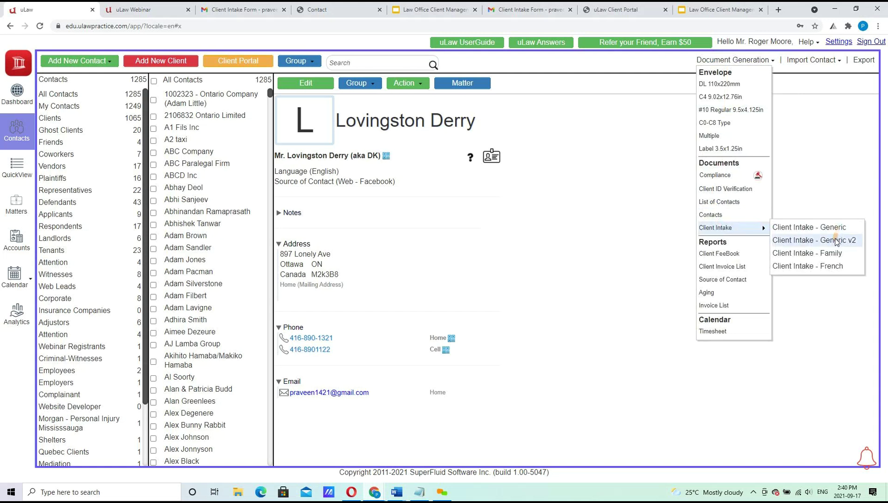
Generate and download the Generic v2 client intake PDF, scroll through it, then return to the contact.
click(821, 241)
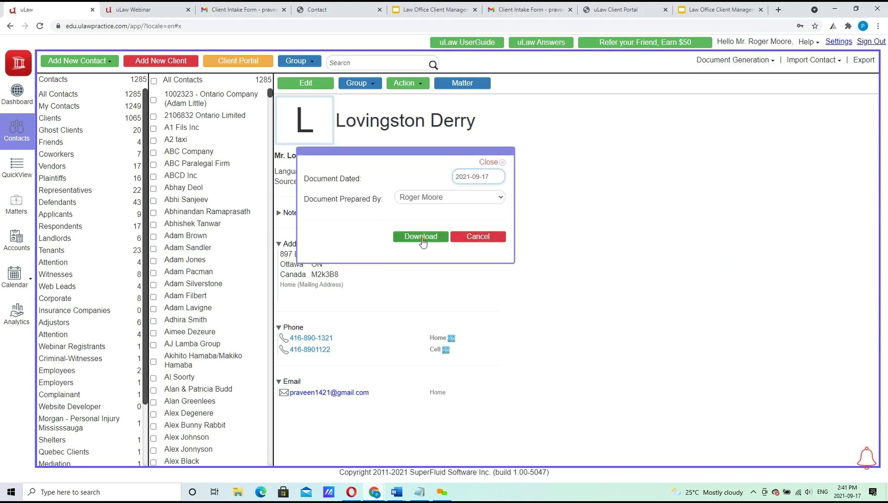
click(421, 236)
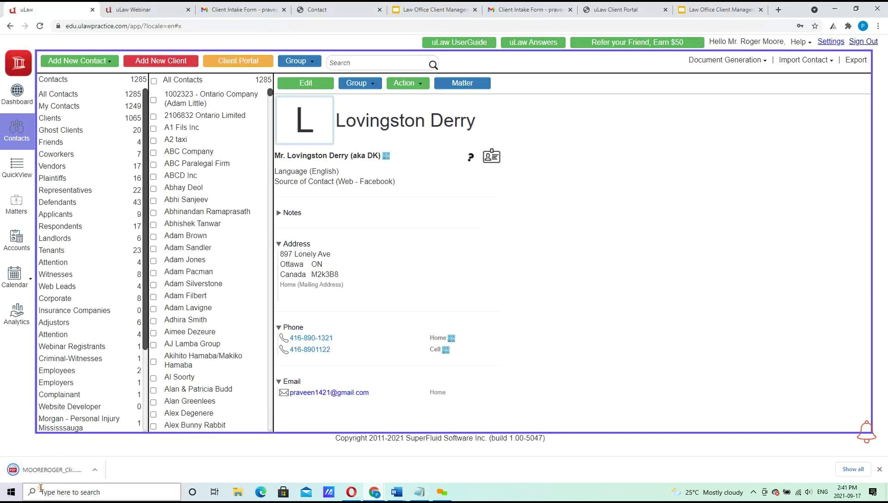
click(53, 471)
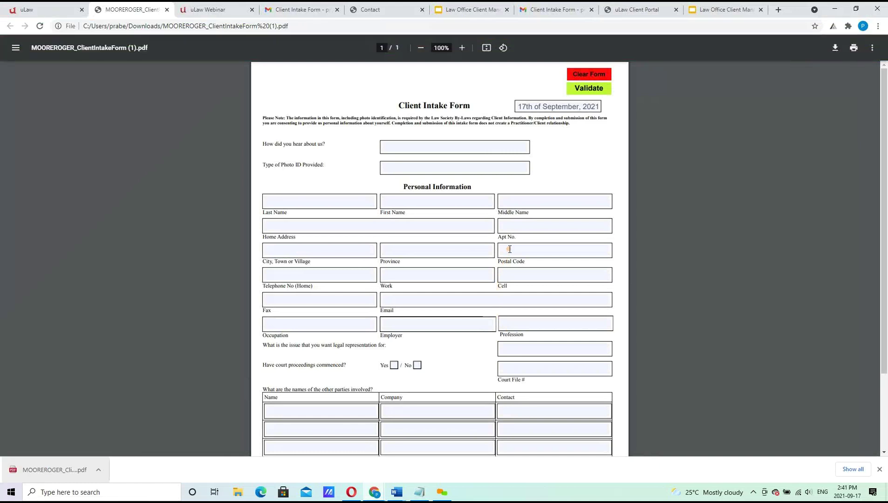
click(879, 469)
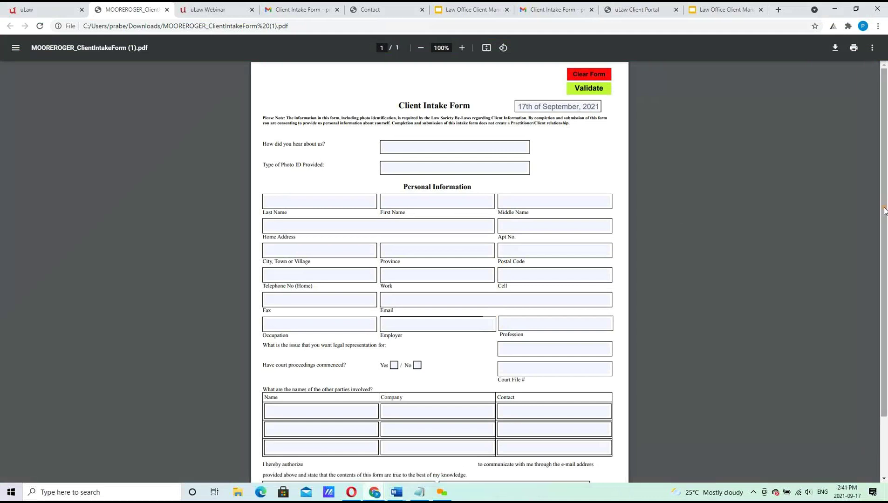
scroll(887, 385, down, 1)
scroll(887, 386, down, 3)
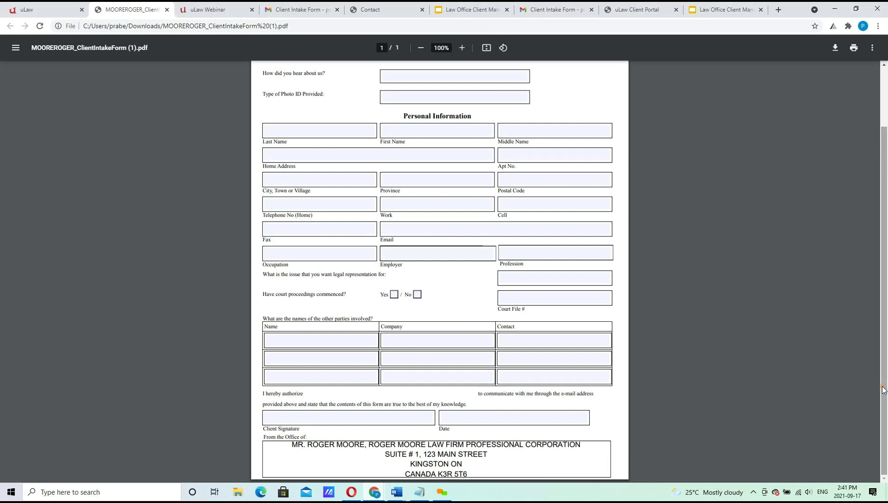
scroll(882, 387, up, 3)
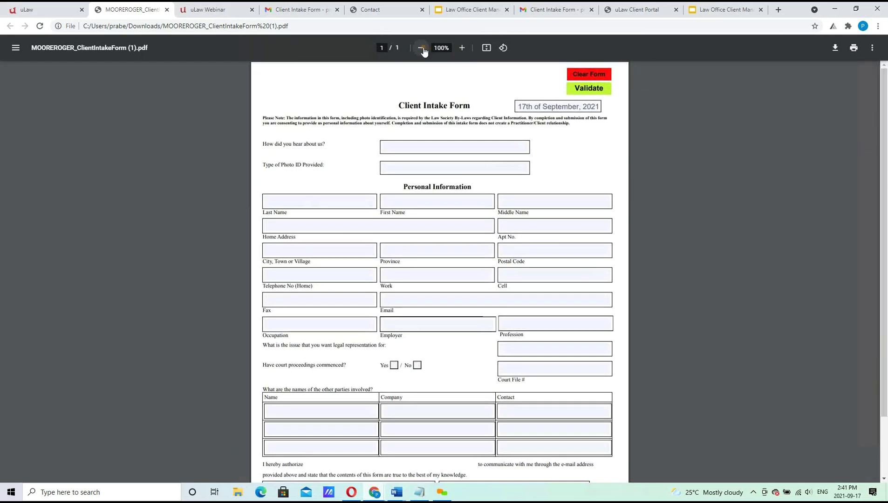
click(47, 7)
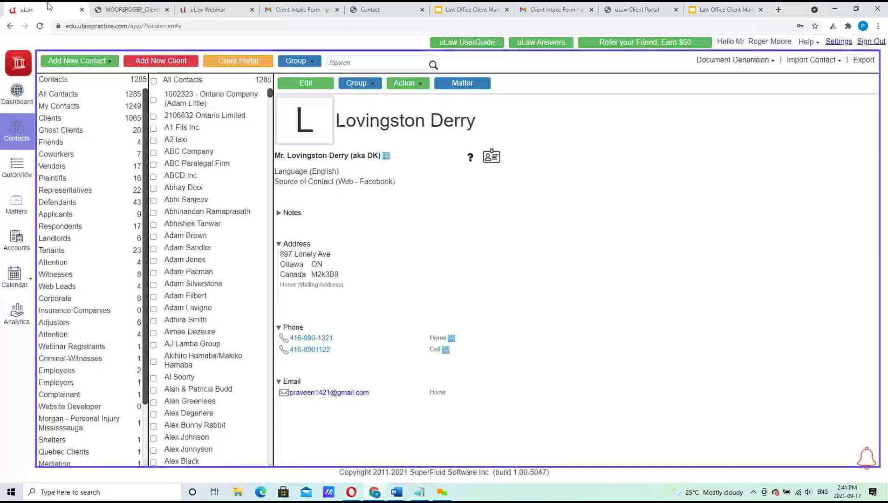
Generate and download the Family client intake PDF, scroll through it, then return to the contact.
click(740, 61)
mouse_move(734, 234)
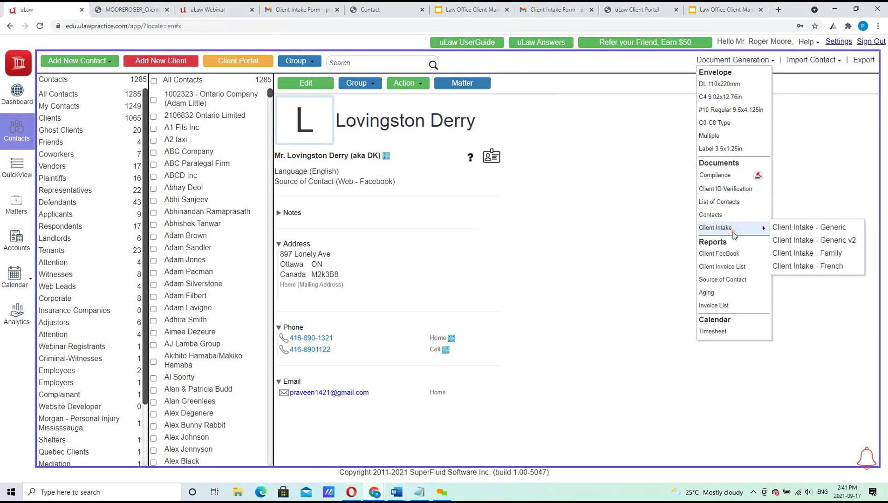
click(808, 253)
click(420, 236)
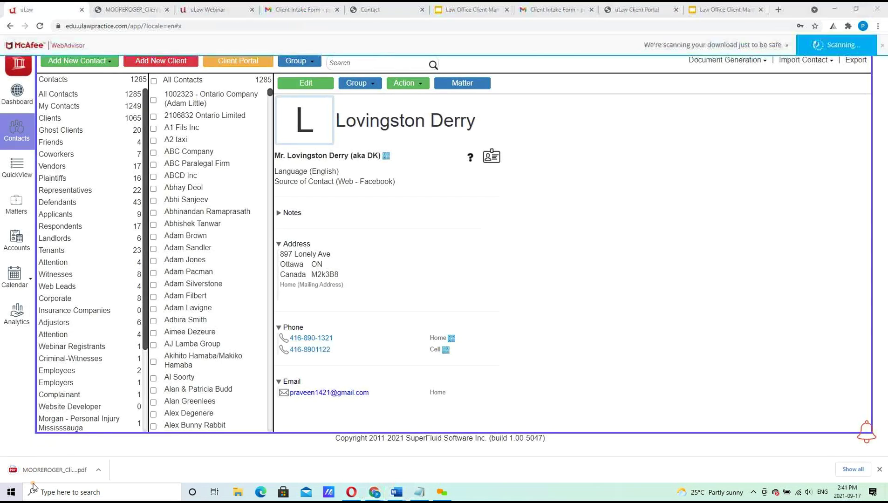
click(56, 470)
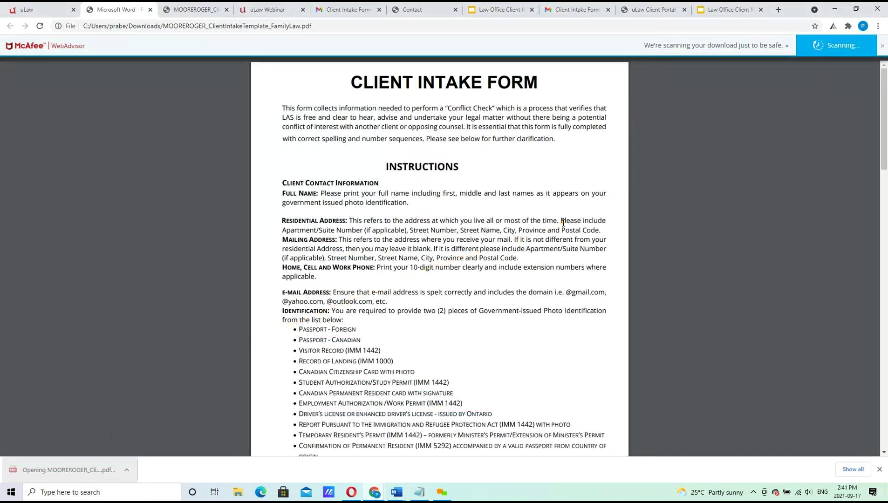
drag(884, 146, 885, 181)
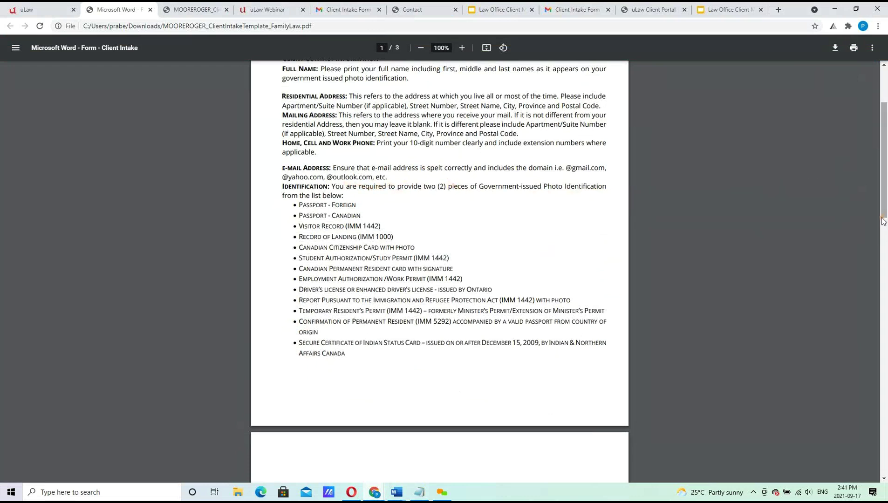
drag(886, 222, 886, 438)
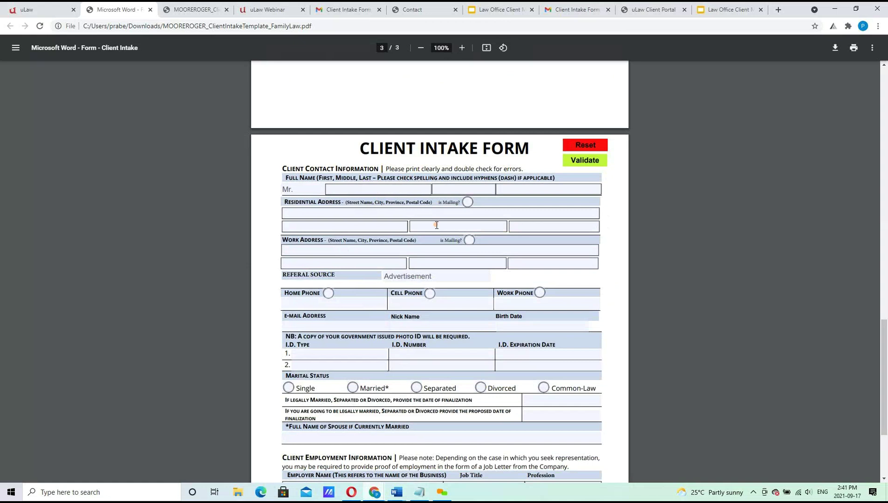
click(20, 7)
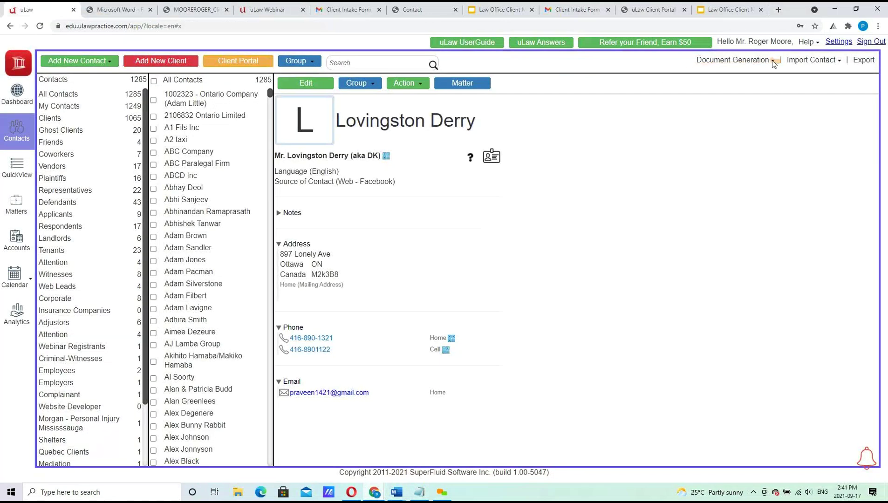
Cancel the Upload Client Intake Form dialog, then open the Dashboard's second recently modified contact.
click(757, 61)
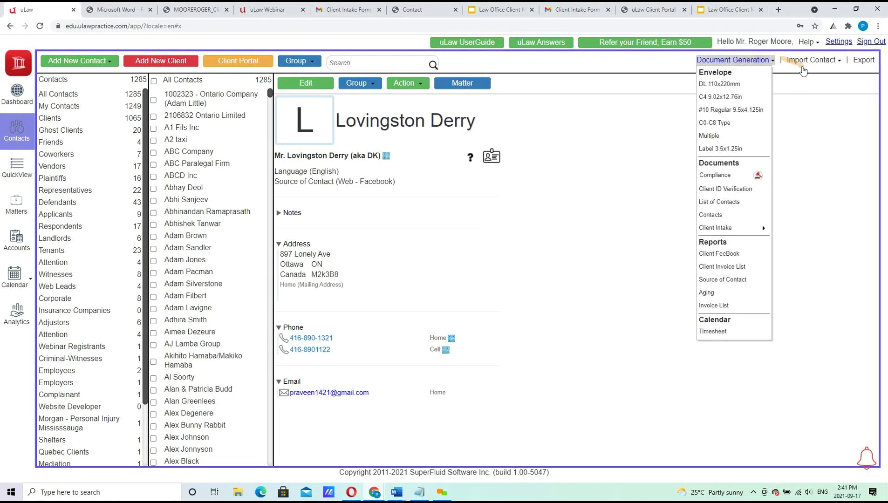
click(813, 60)
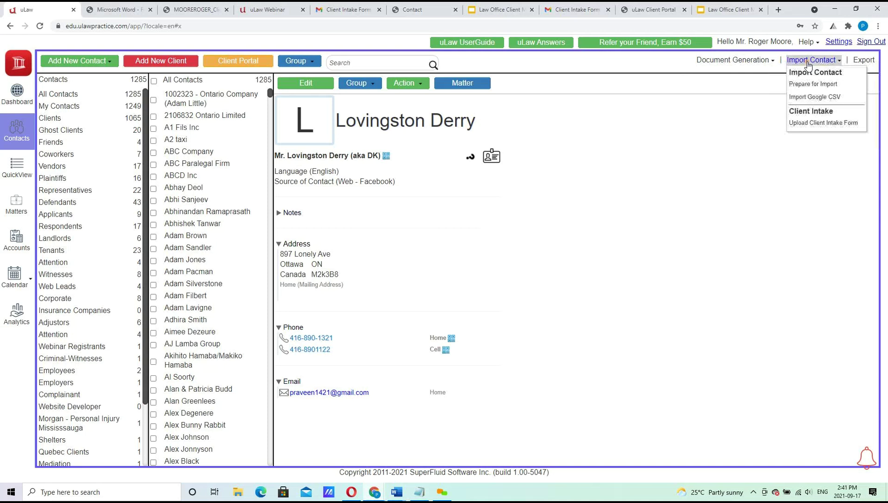
click(813, 123)
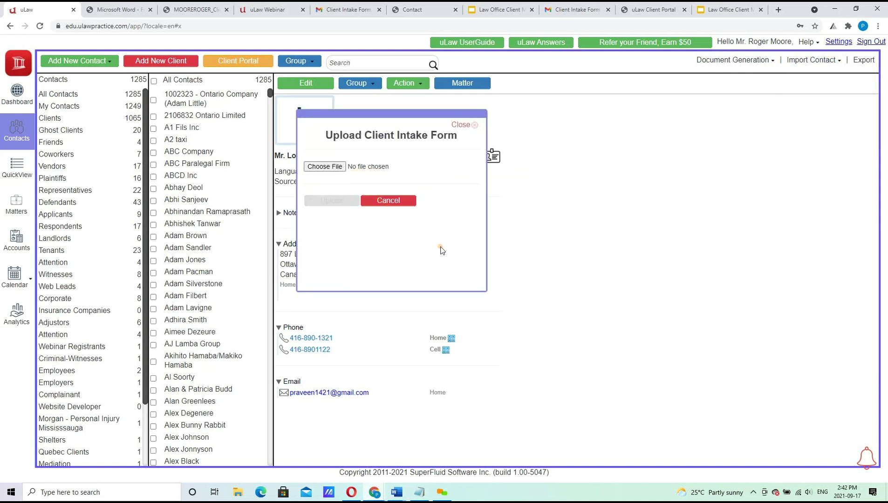
click(397, 200)
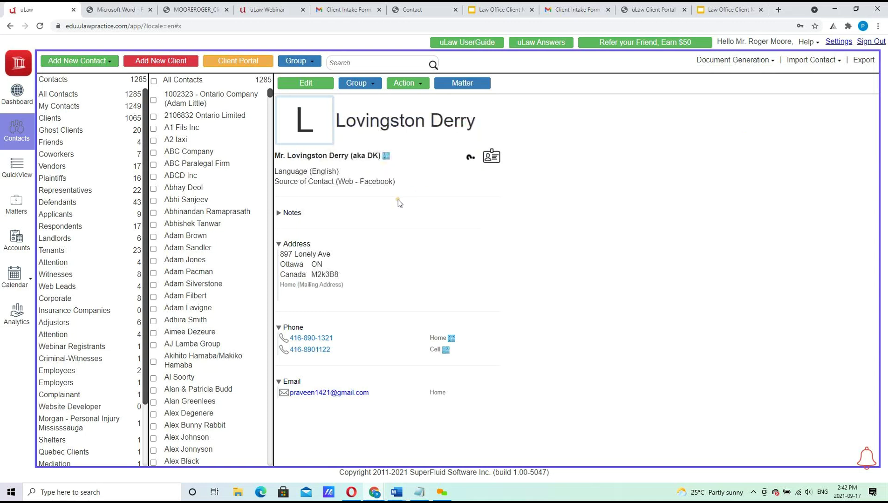
click(16, 93)
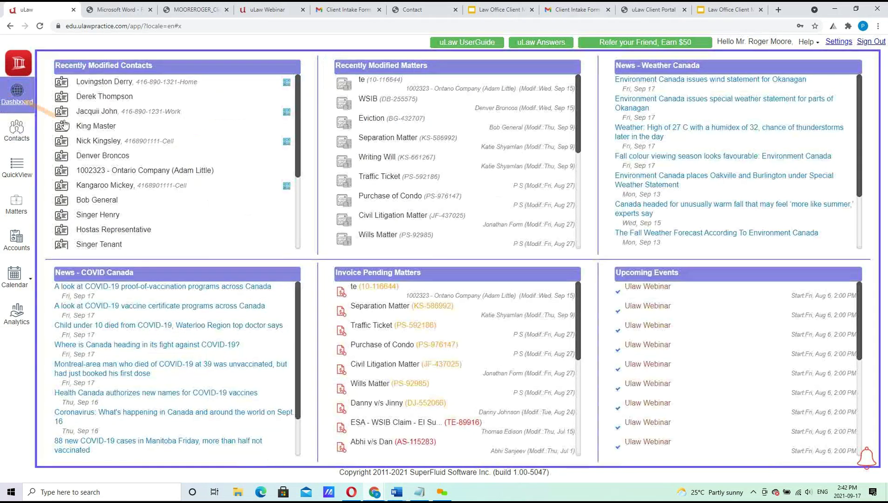
click(89, 96)
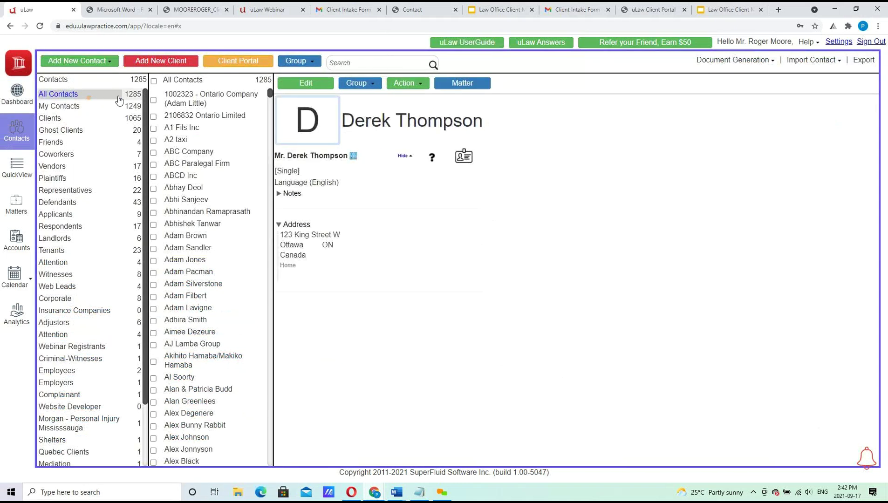
Generate and download the Client Intake - French PDF for this contact and open it.
click(746, 63)
mouse_move(757, 228)
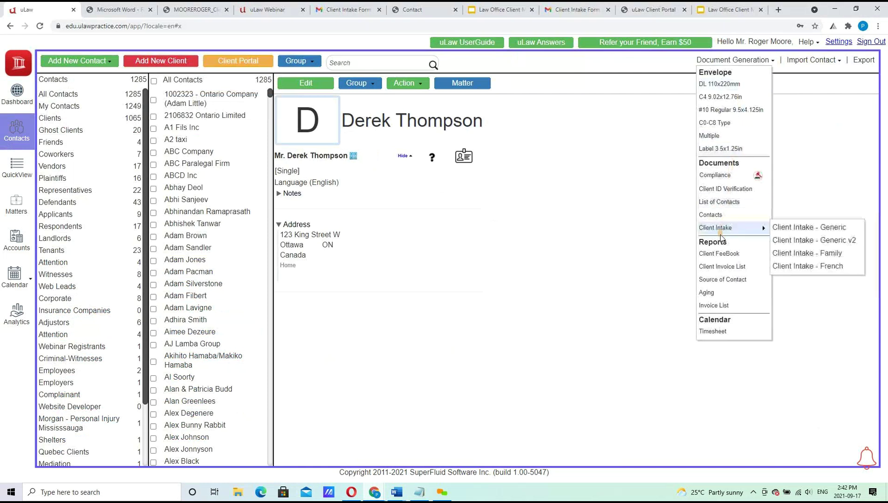
click(846, 266)
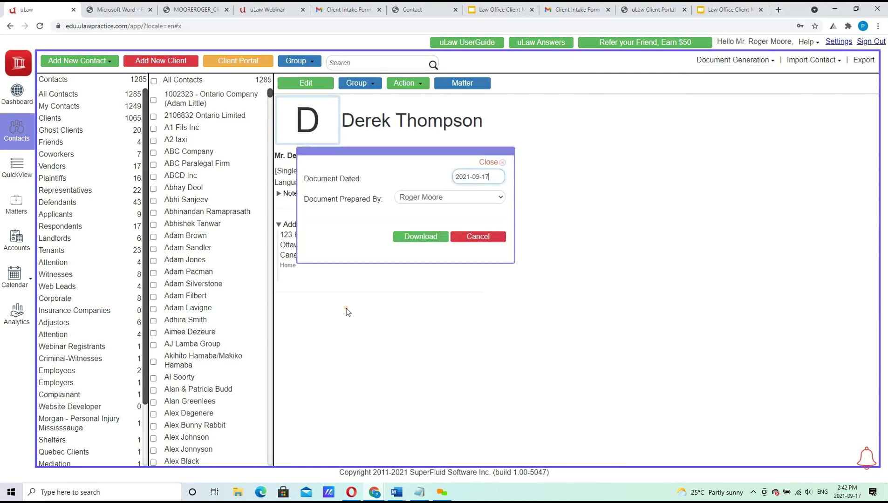
click(411, 241)
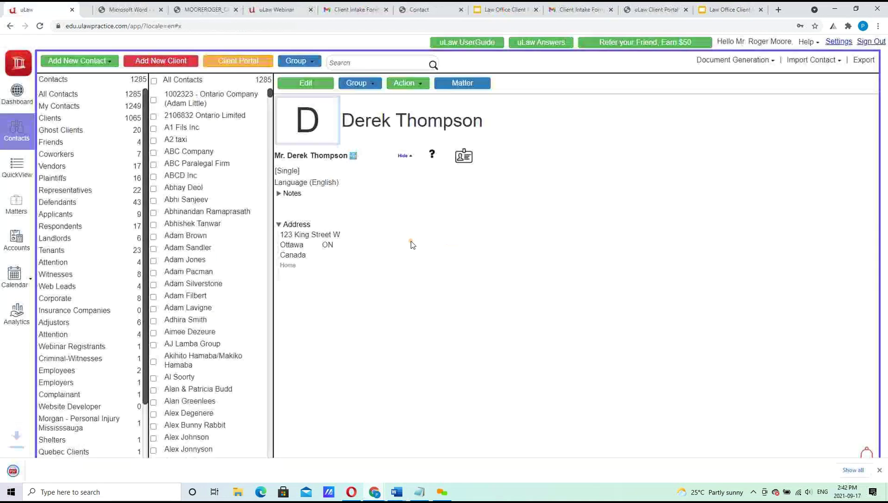
click(69, 467)
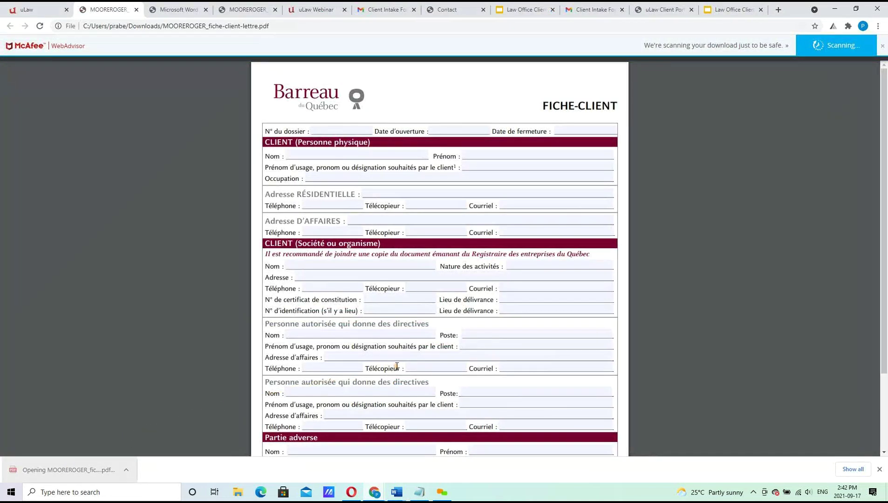
Type a surname into the French form's Nom field, scroll down, then close the PDF.
click(349, 154)
text(K)
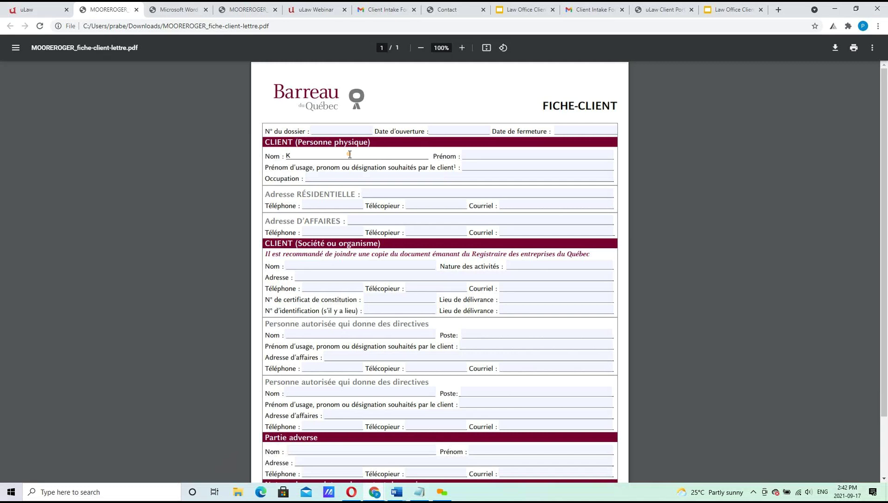
text(ry)
key(Tab)
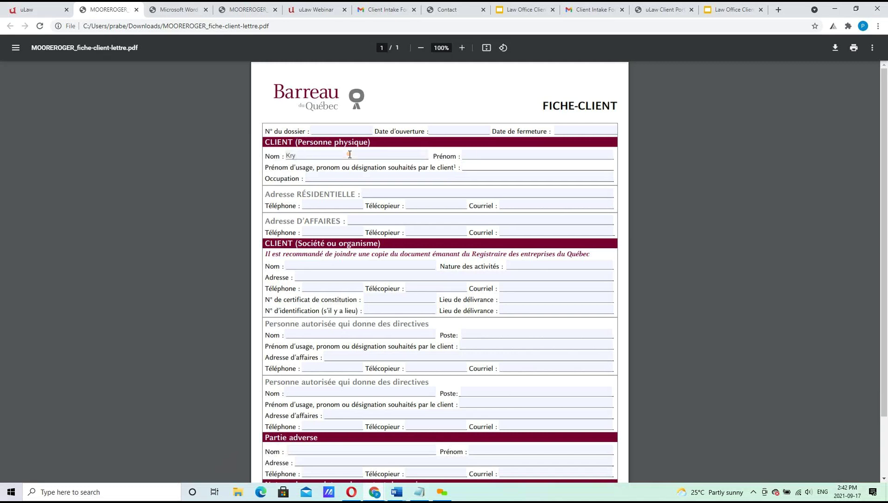
drag(885, 145, 887, 311)
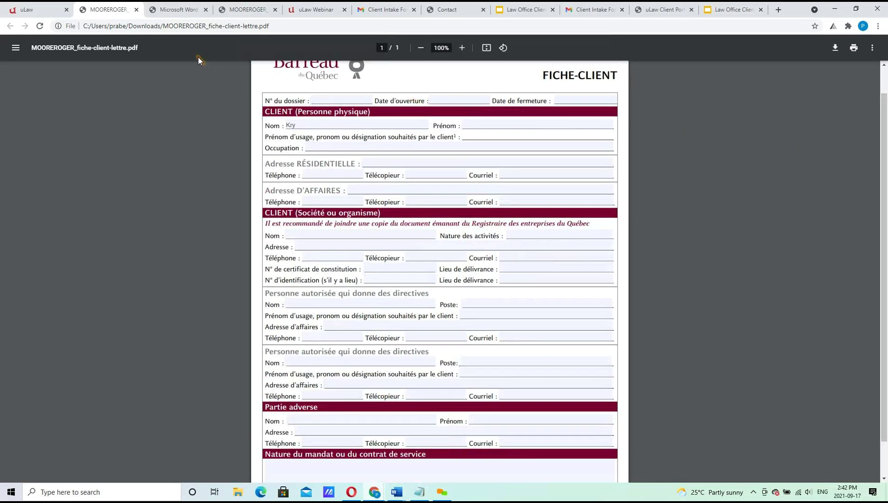
click(136, 10)
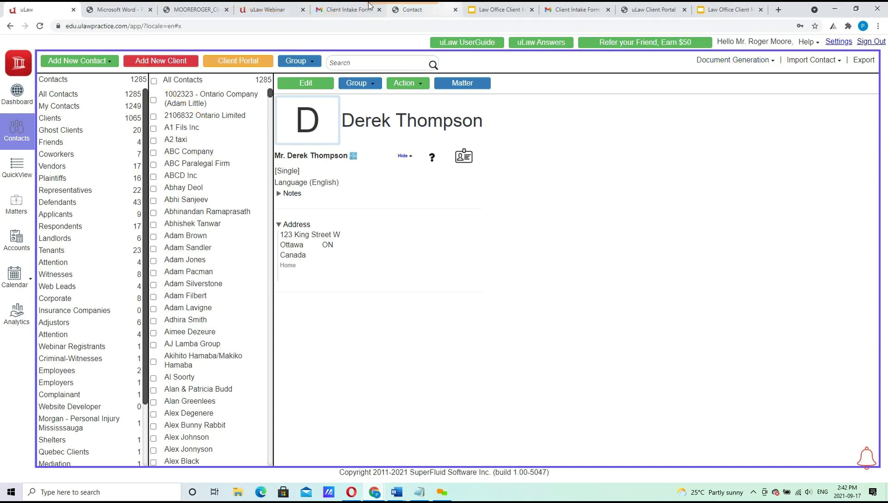
Scroll through the uLaw webinar schedule page, then go back to the contacts app.
click(268, 9)
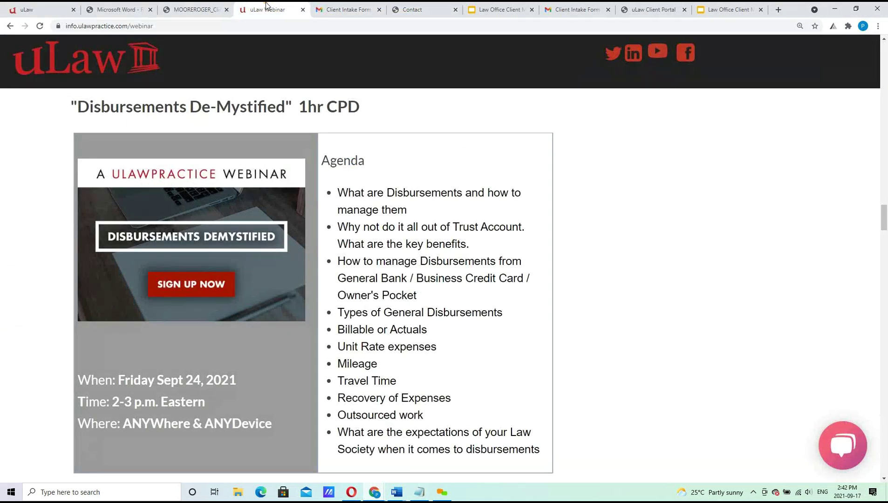
scroll(351, 359, up, 8)
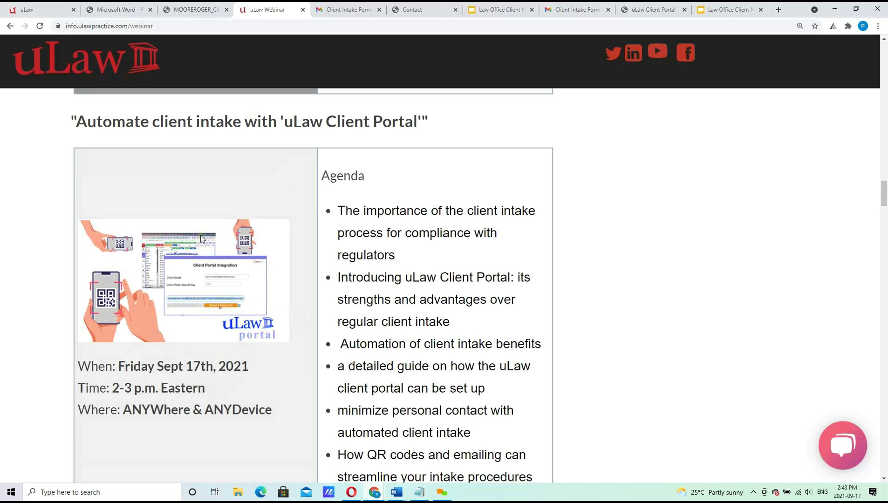
scroll(200, 237, down, 6)
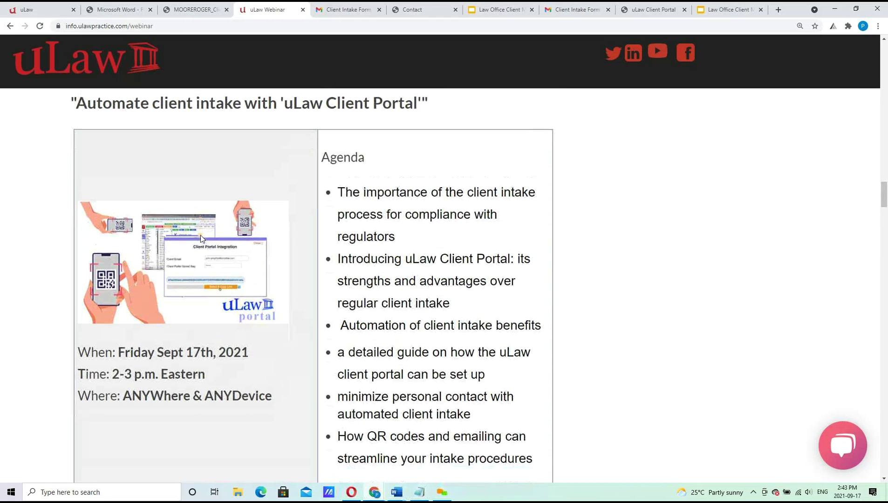
click(38, 6)
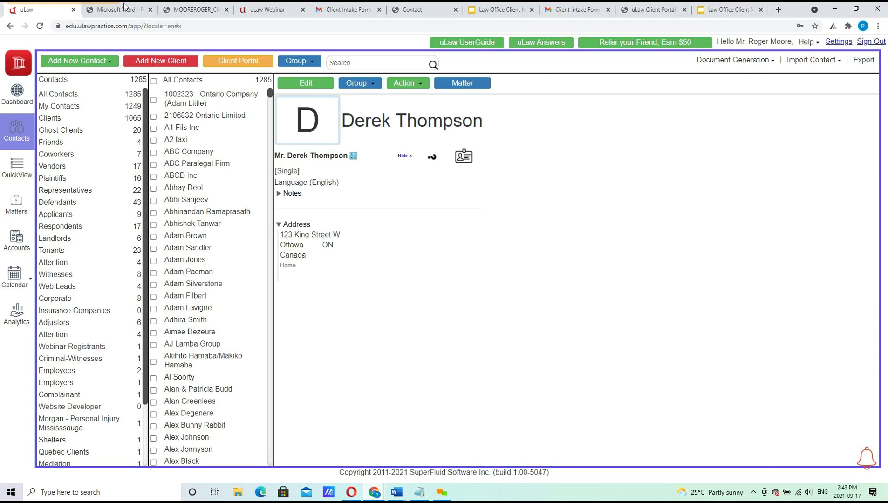
Show the Dashboard with recently modified contacts, matters and upcoming webinar events.
click(19, 93)
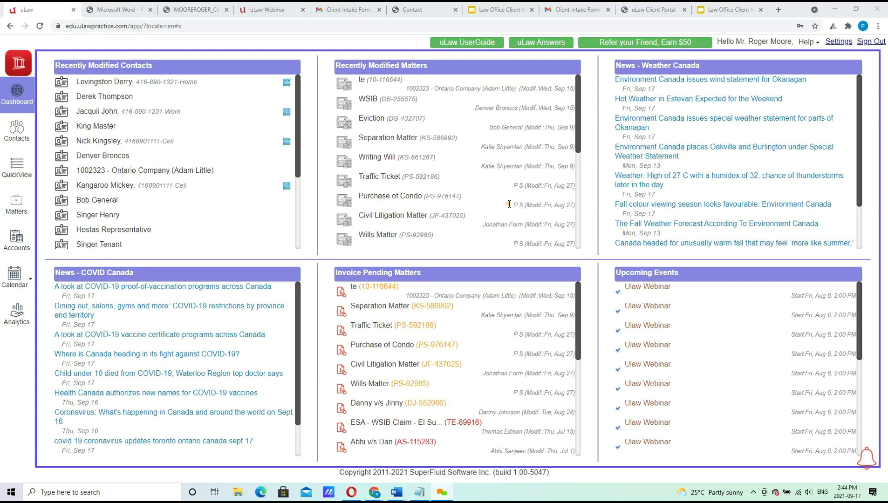
Open a blank new client form from Contacts, glance at Help, then cancel and discard it.
click(16, 133)
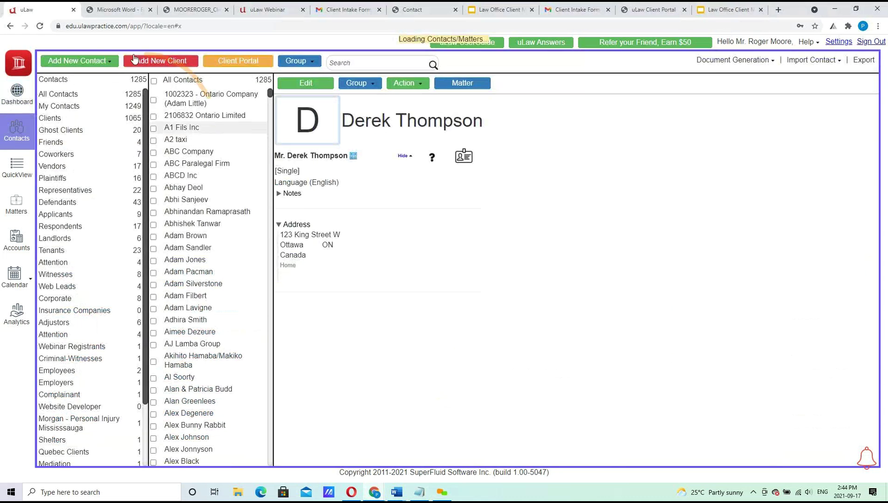
click(93, 61)
click(85, 87)
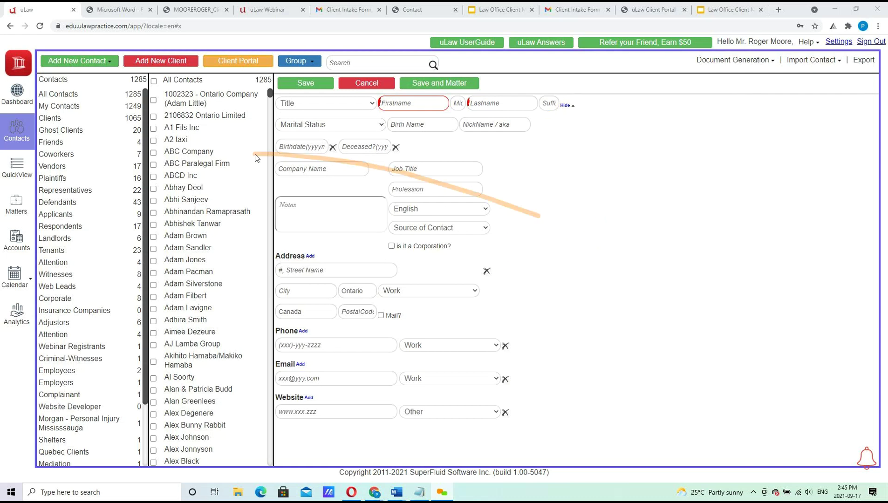
click(812, 41)
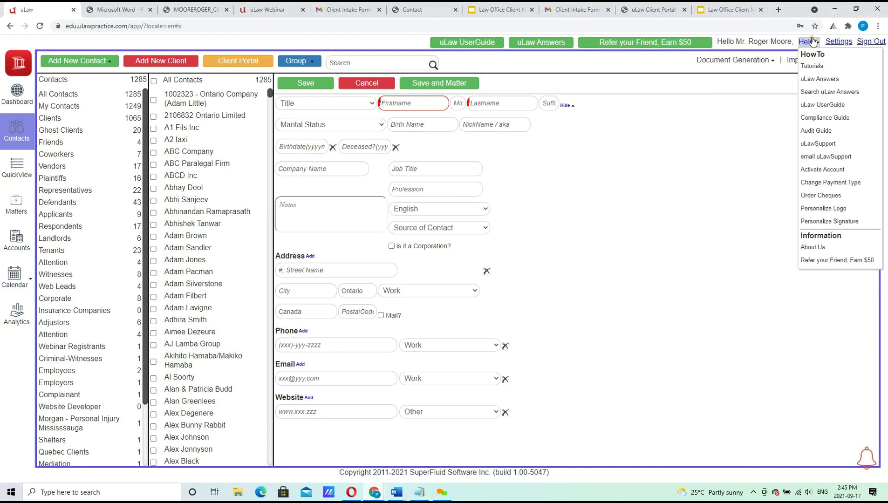
click(681, 195)
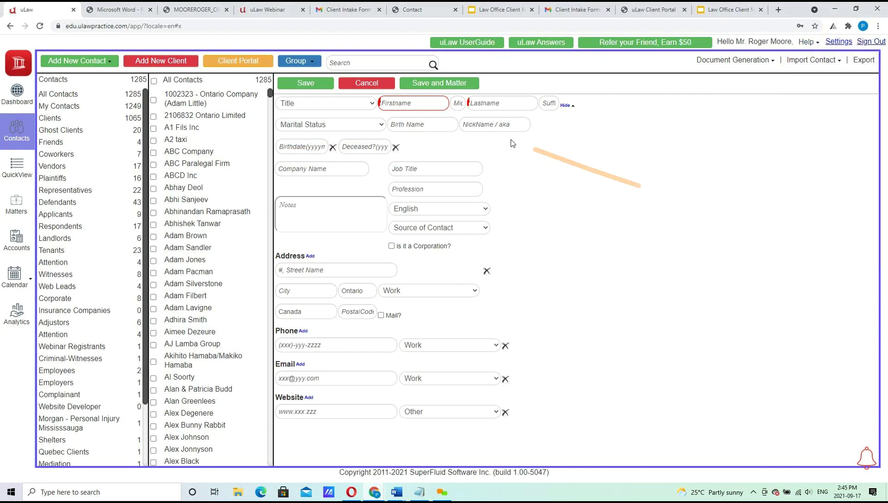
click(364, 83)
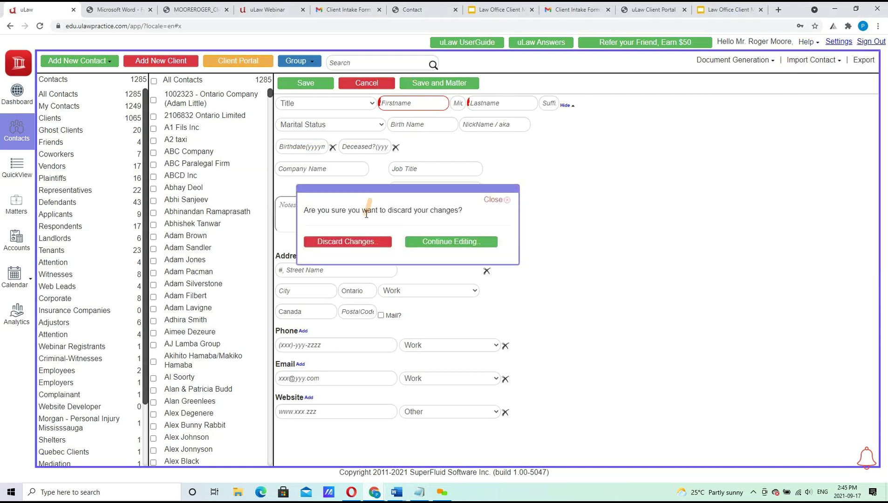
click(354, 242)
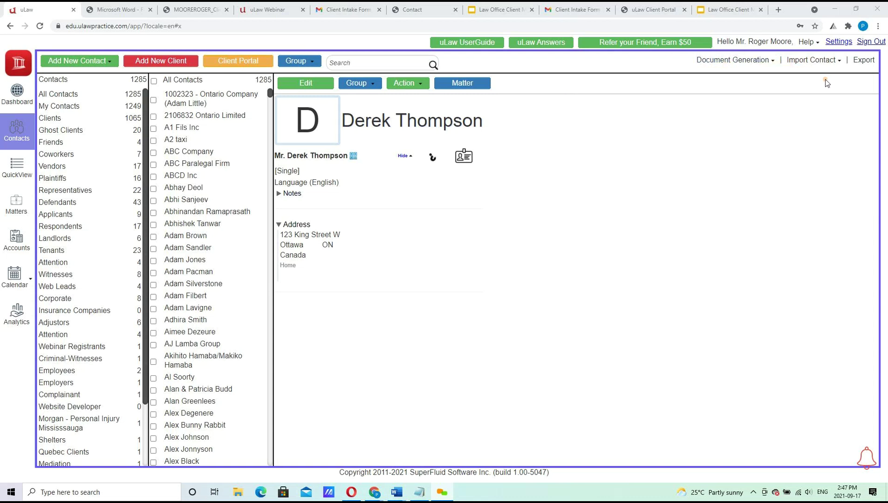
Show the Import Contact dropdown on the Contacts page.
click(818, 61)
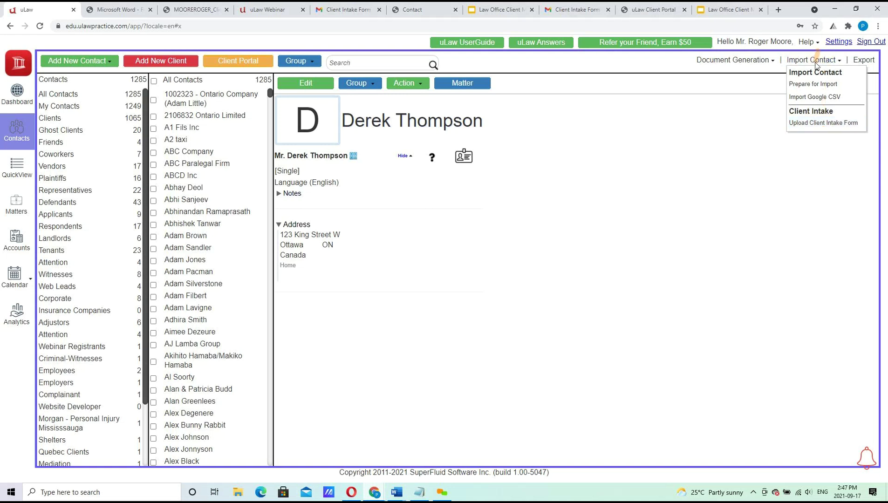
Upload ClientIntakeForm_Sample from the Desktop as a client intake form.
click(812, 124)
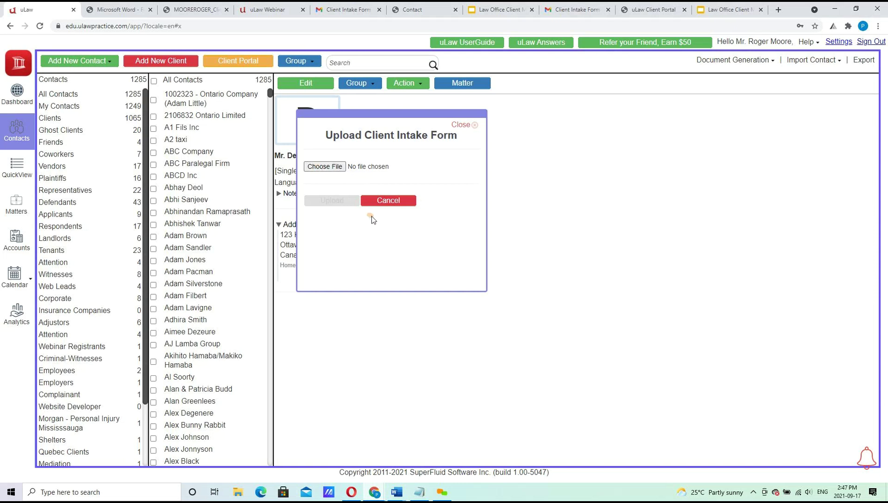
click(321, 166)
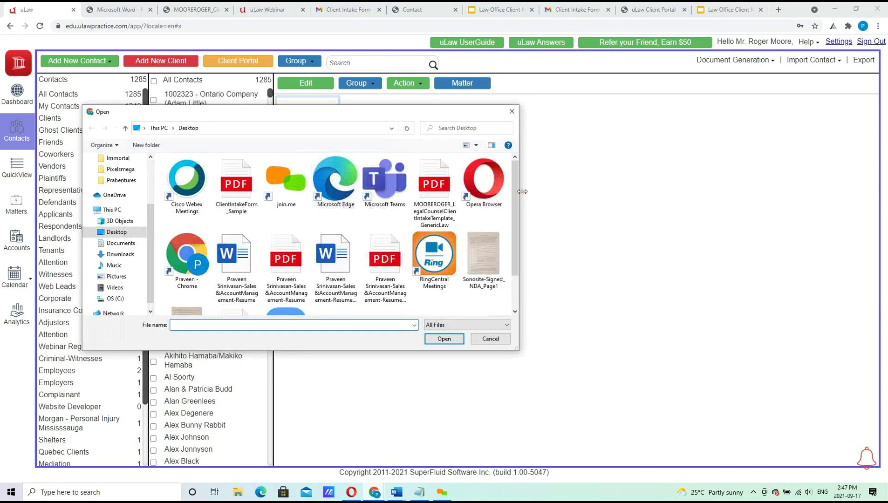
drag(515, 192, 517, 262)
scroll(511, 200, up, 1)
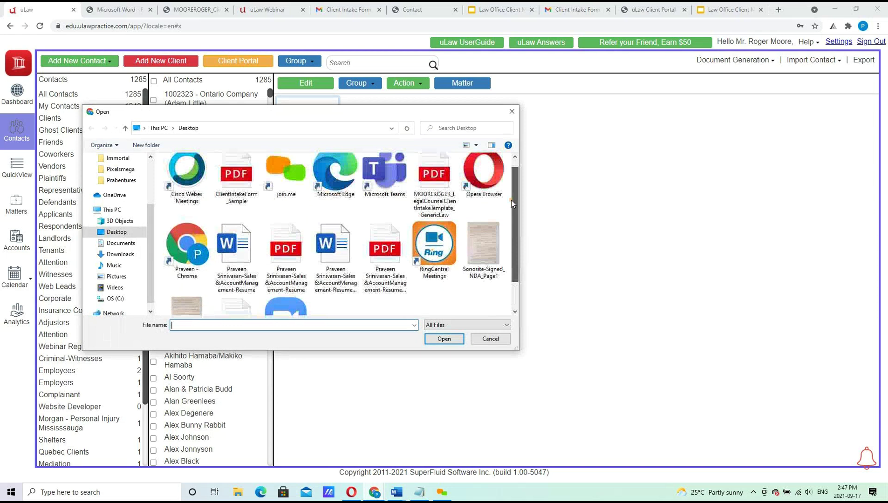
scroll(511, 200, up, 1)
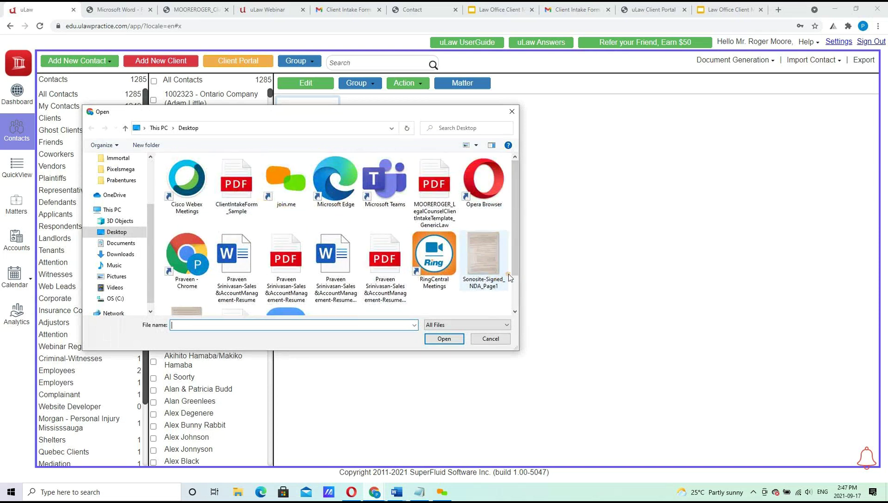
click(244, 191)
click(444, 339)
click(329, 201)
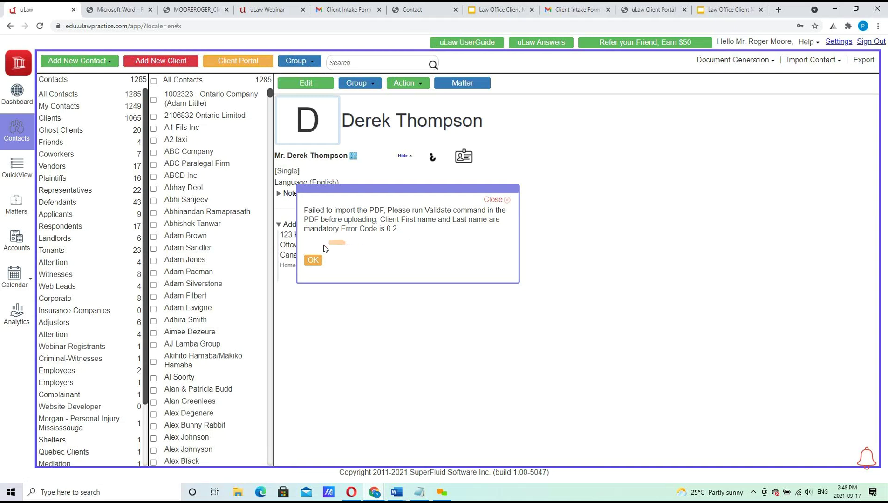
click(313, 261)
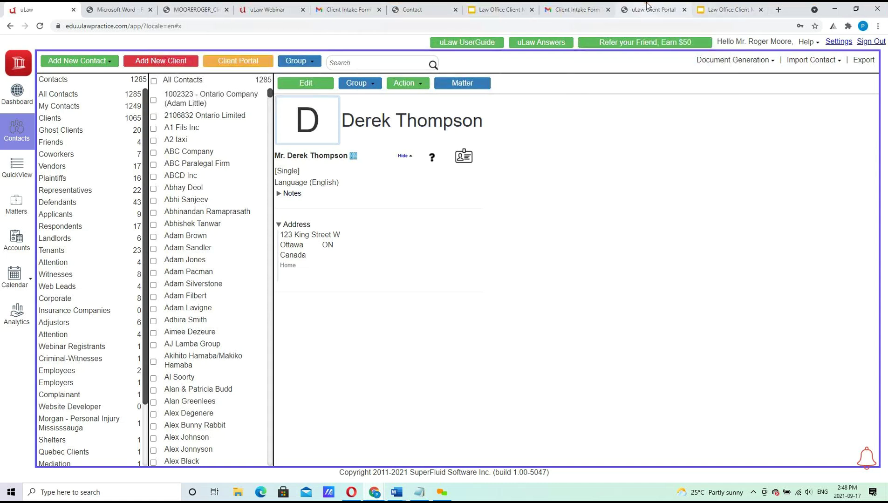
mouse_move(647, 6)
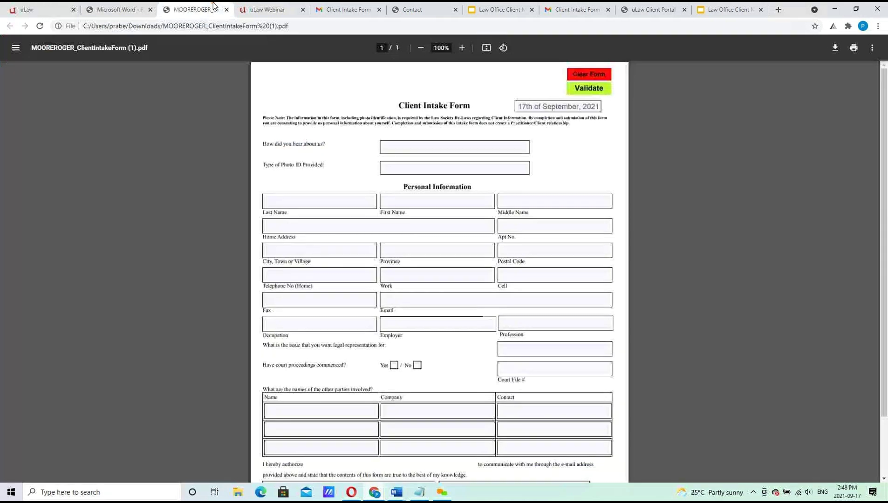
click(195, 9)
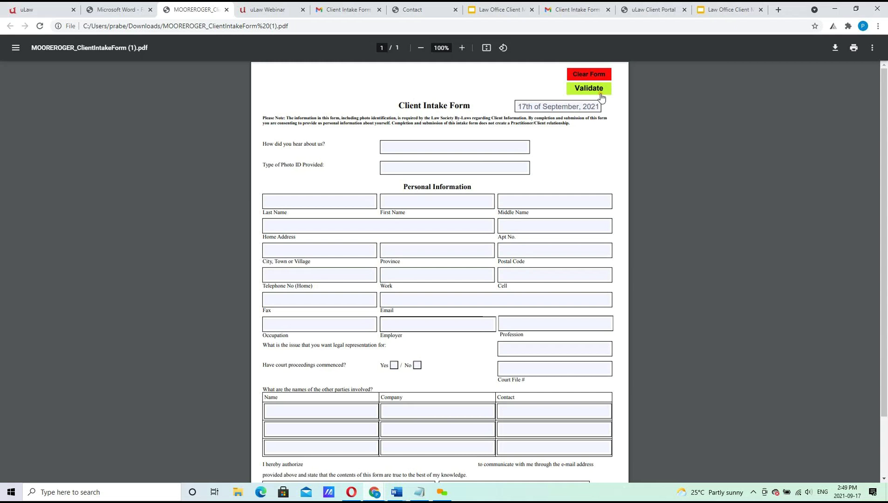
click(227, 10)
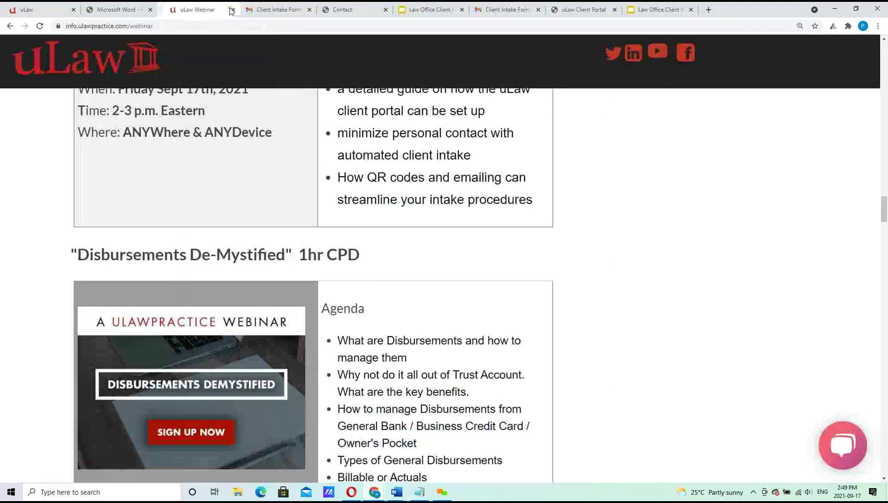
click(52, 6)
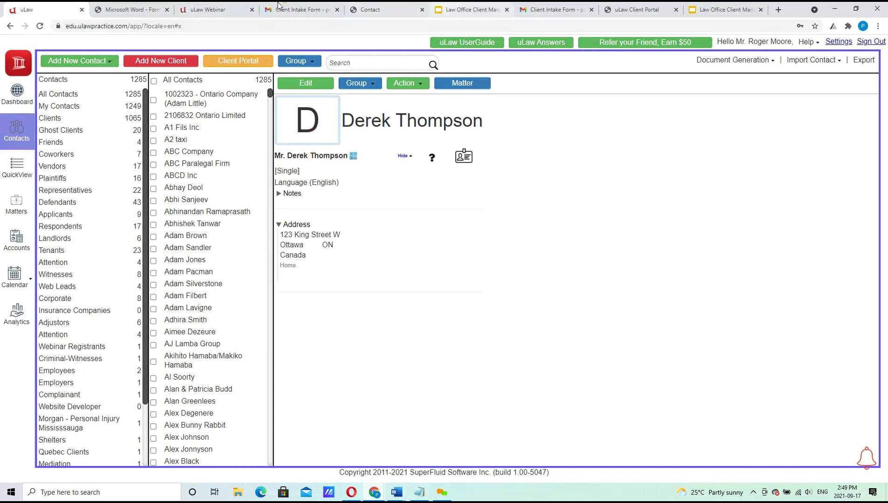
click(215, 7)
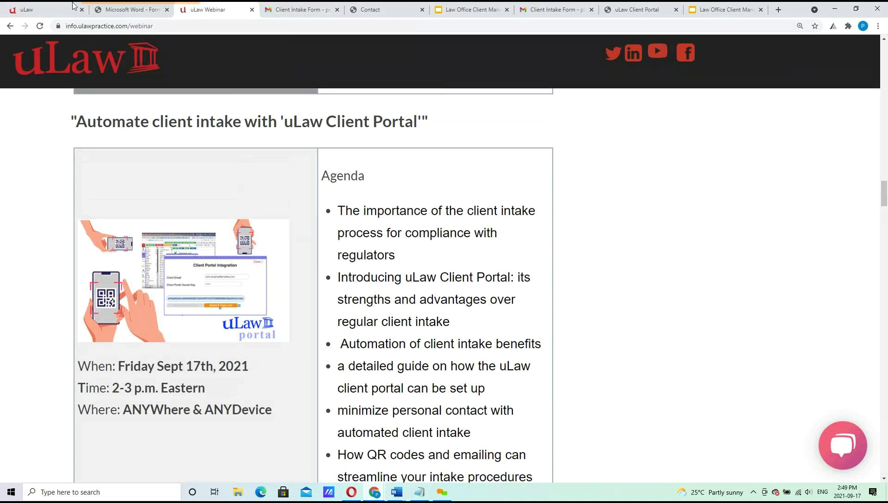
click(42, 9)
Return to the uLawPractice dashboard showing recent contacts, matters, news and upcoming events.
click(14, 101)
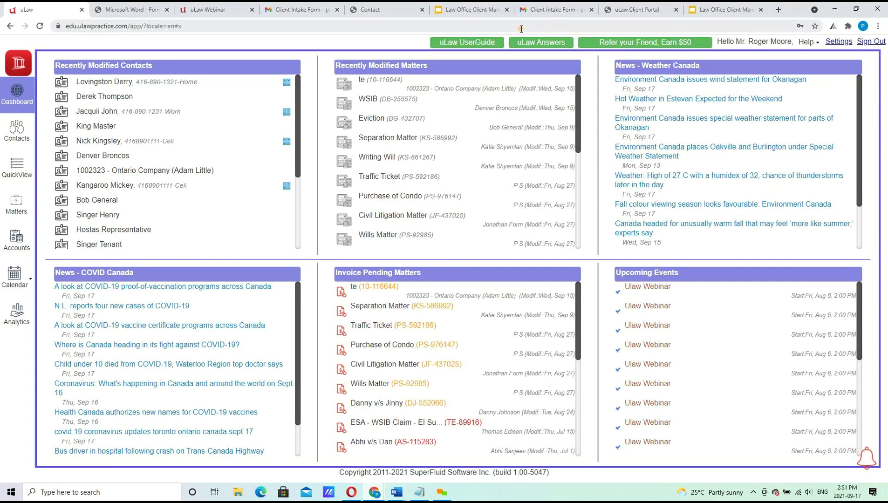
Follow the client portal link in the Client Intake Form email, then close the expired portal page.
right_click(543, 8)
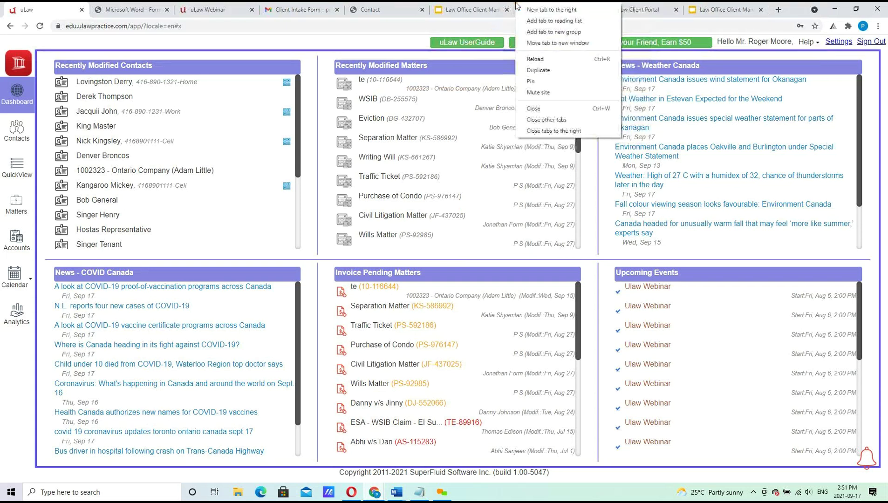
click(454, 8)
click(543, 7)
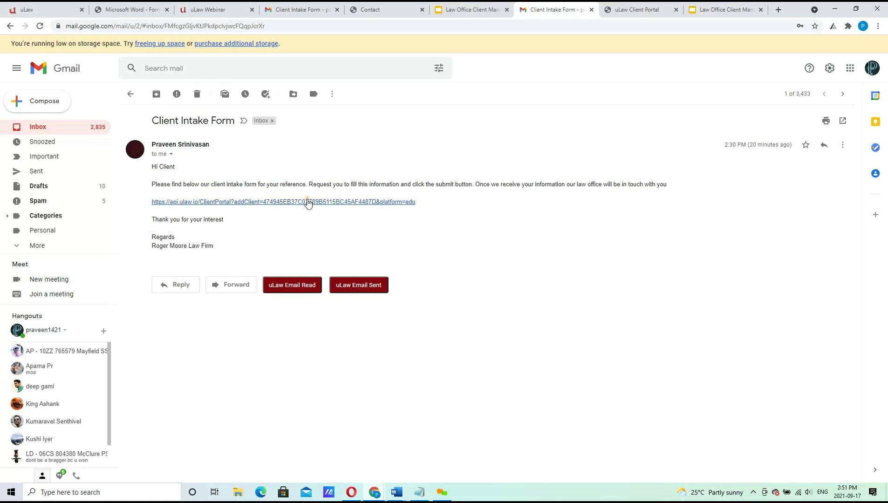
click(308, 203)
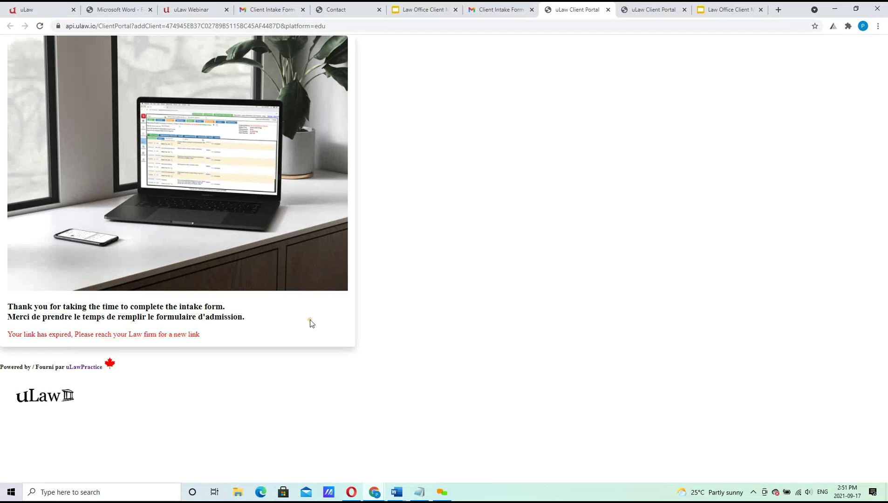
click(608, 10)
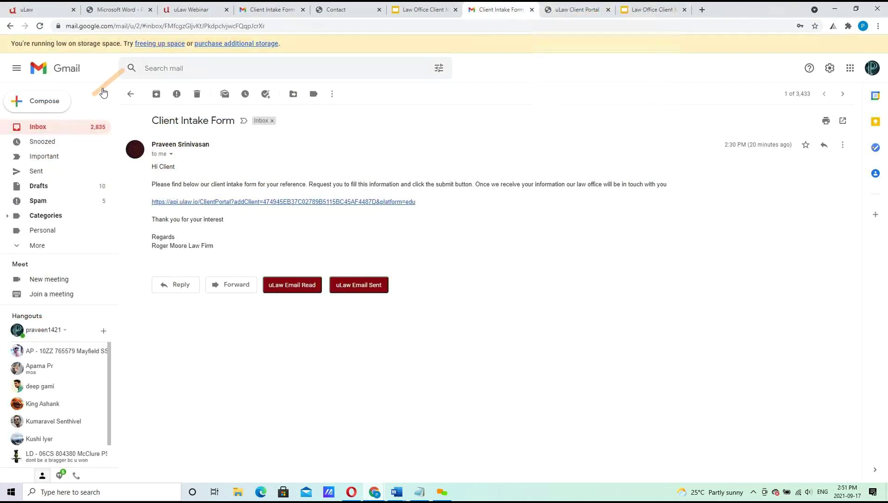
click(45, 134)
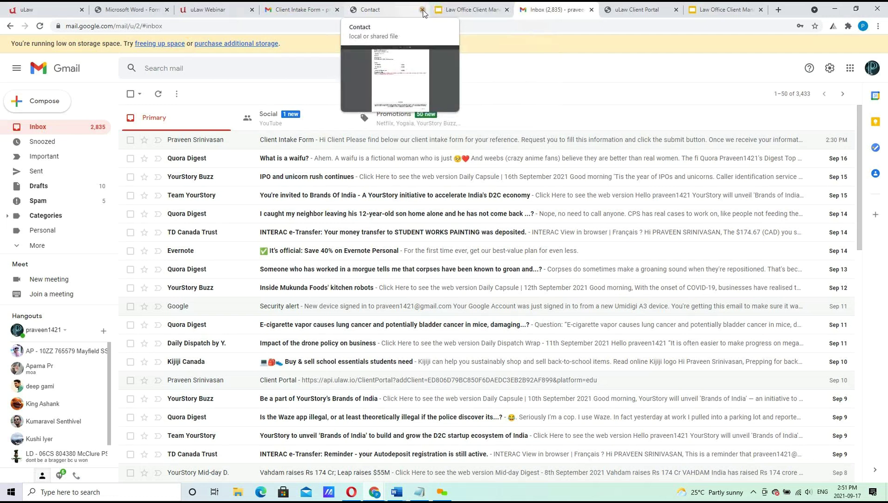
Close the Contact file, open the sent Client Intake Form email, then close it to reveal the thank-you page.
click(422, 10)
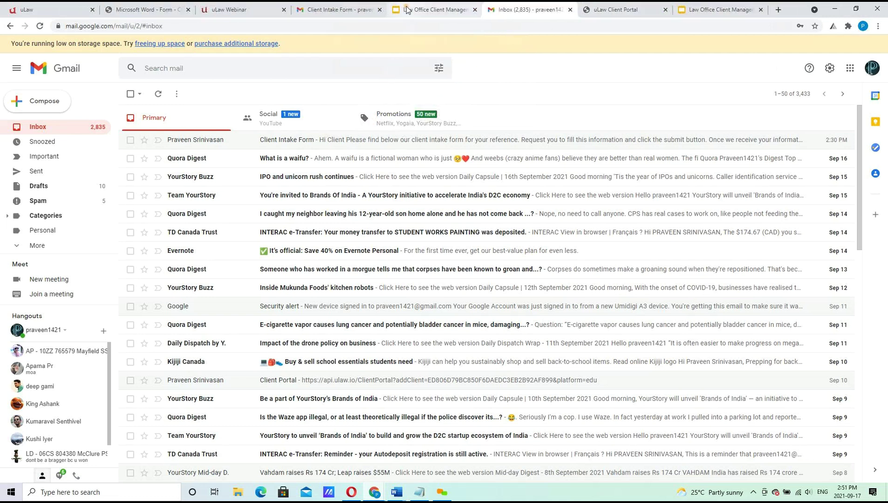
right_click(316, 140)
click(287, 139)
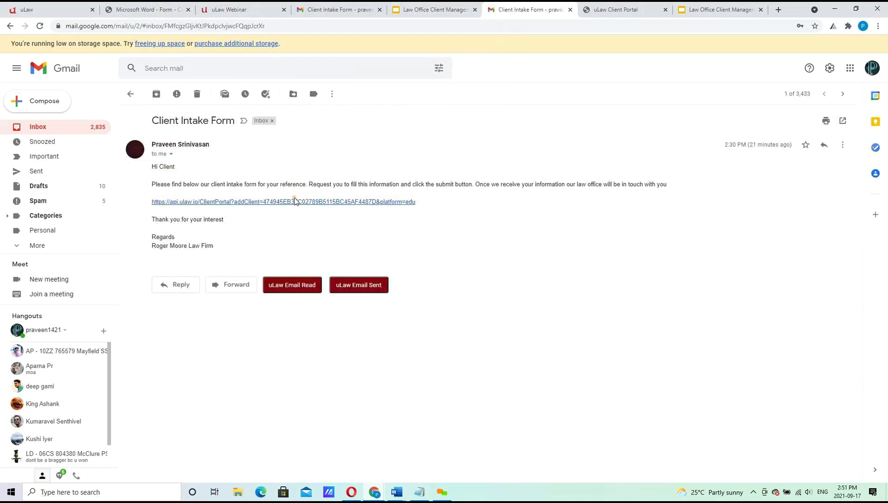
click(570, 9)
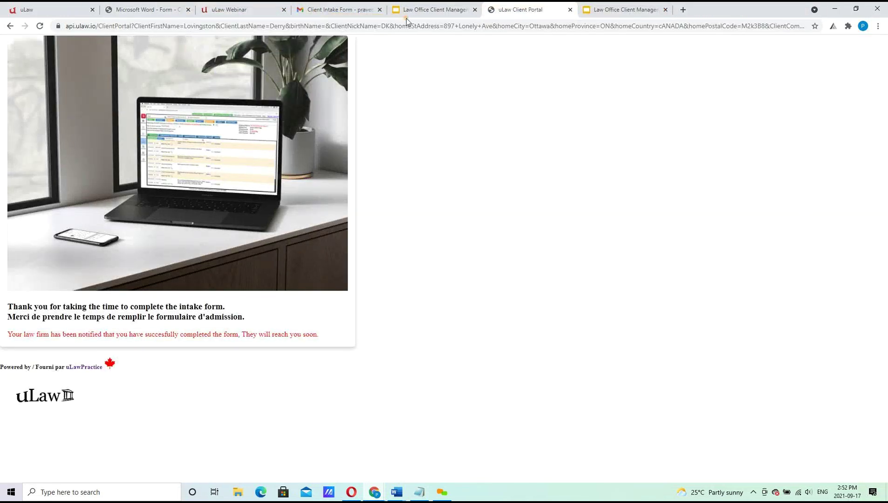
Switch from the intake thank-you page to the uLaw dashboard tab.
click(34, 9)
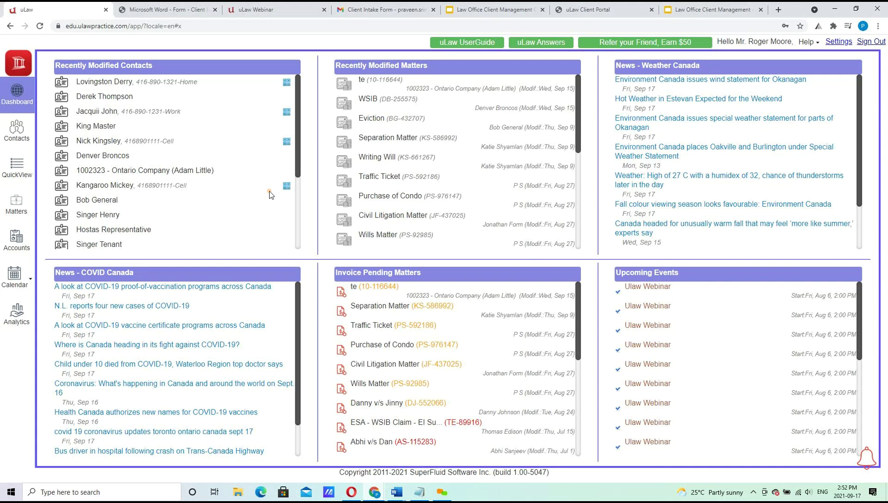
Compare the Gmail inbox with the PDF client intake form.
click(377, 6)
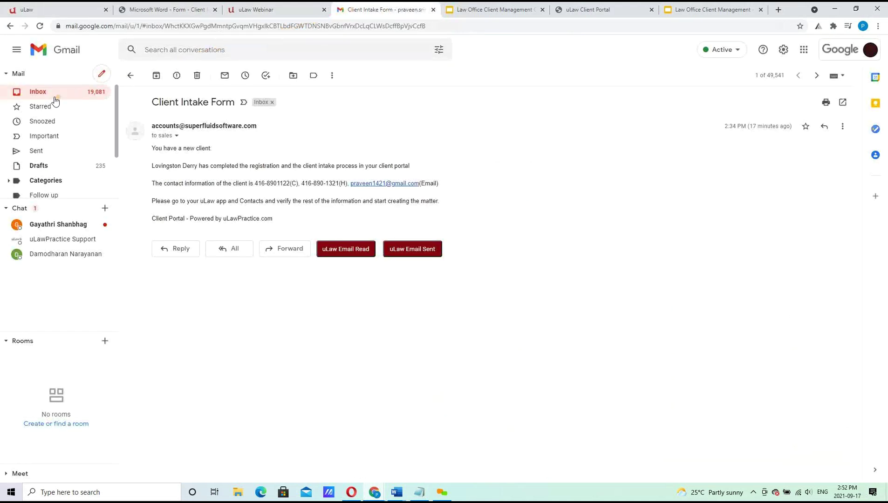
click(44, 96)
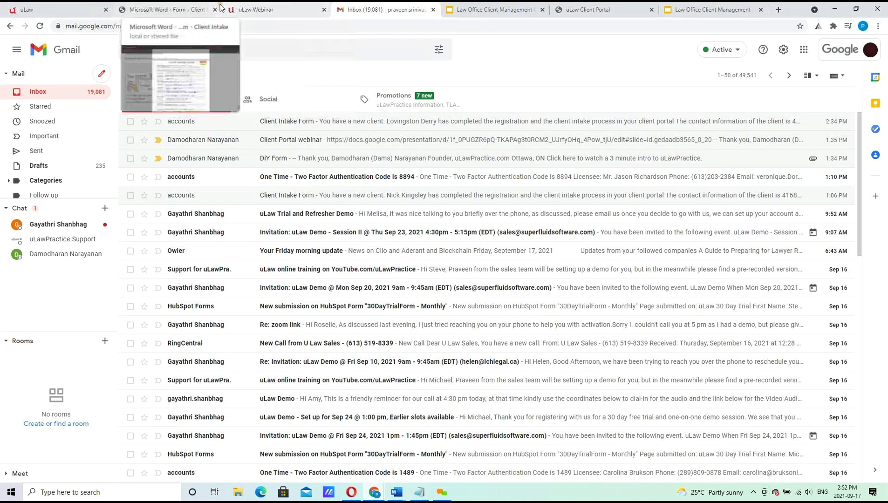
click(175, 7)
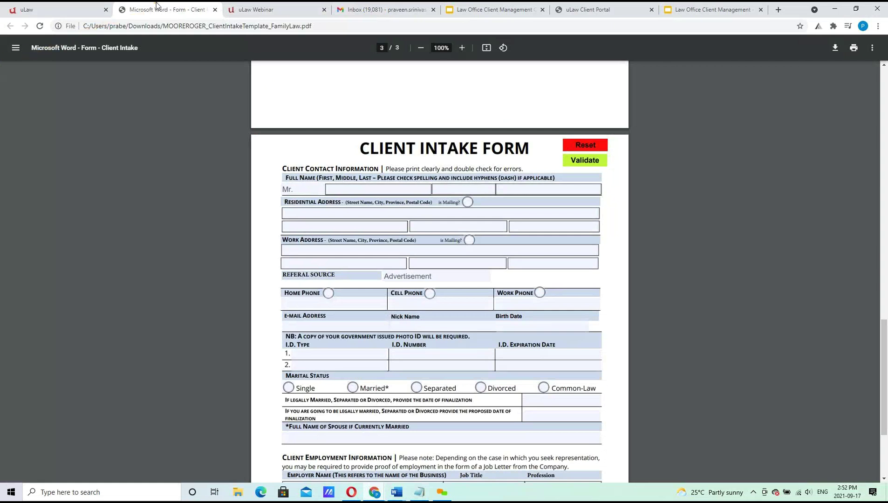
click(381, 8)
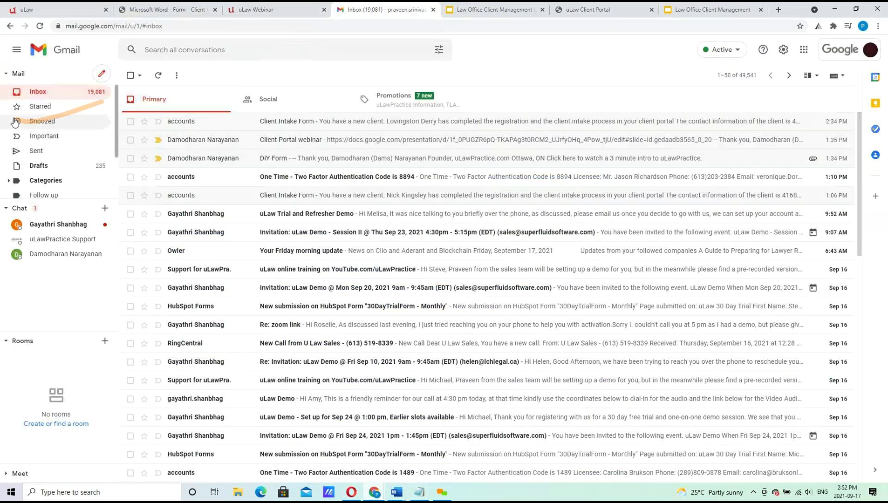
Open the new-client Client Intake Form notification, select its completed-registration line, and return to the inbox.
click(285, 123)
mouse_move(225, 123)
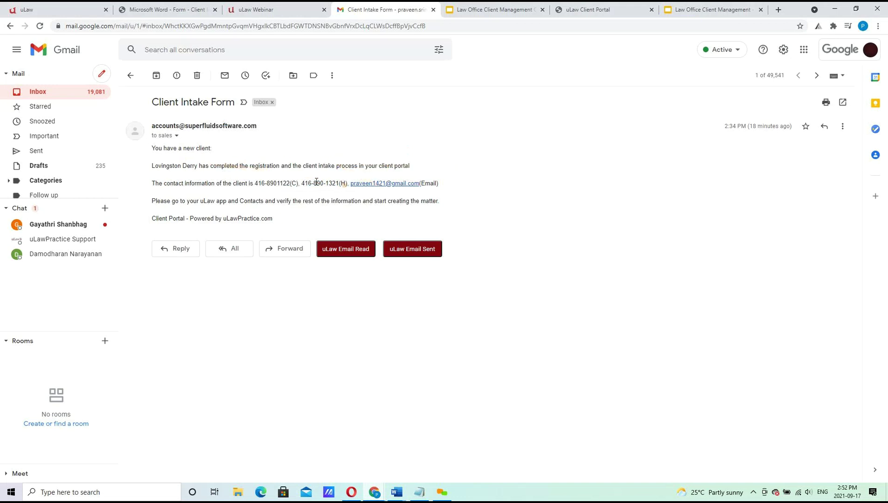
triple_click(152, 169)
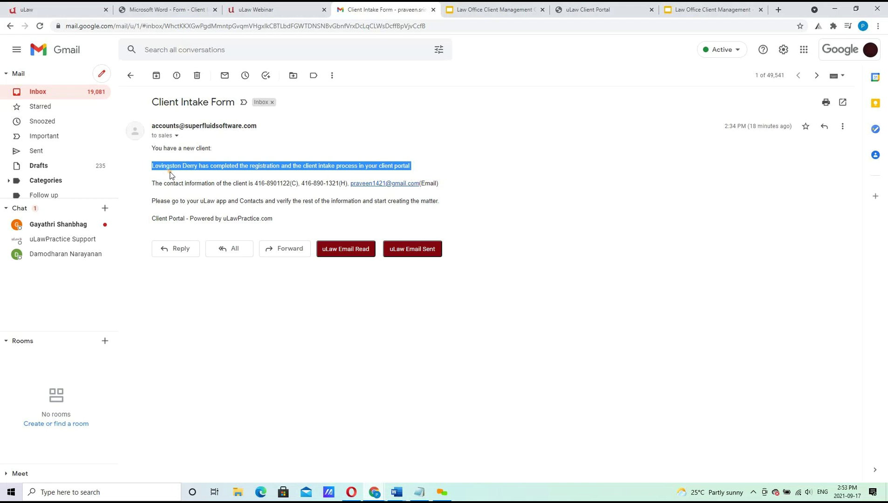
click(48, 93)
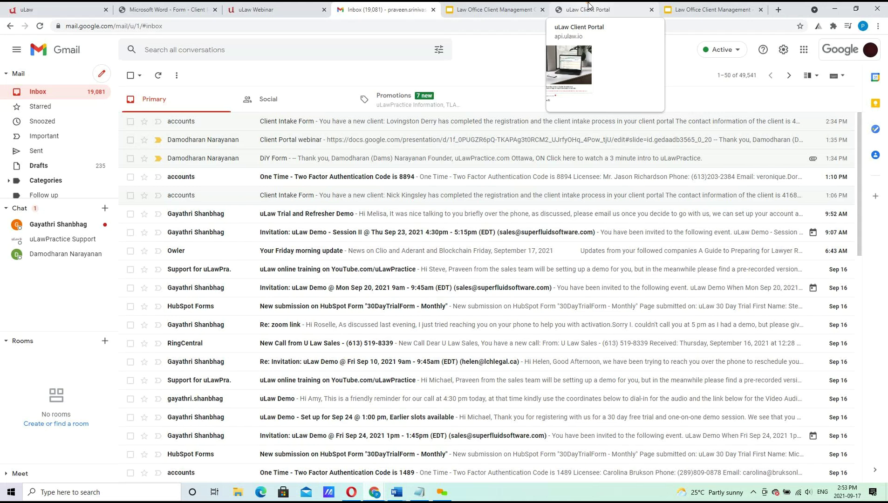
Close the uLaw Client Portal thank-you tab and go back to the uLaw dashboard.
click(589, 6)
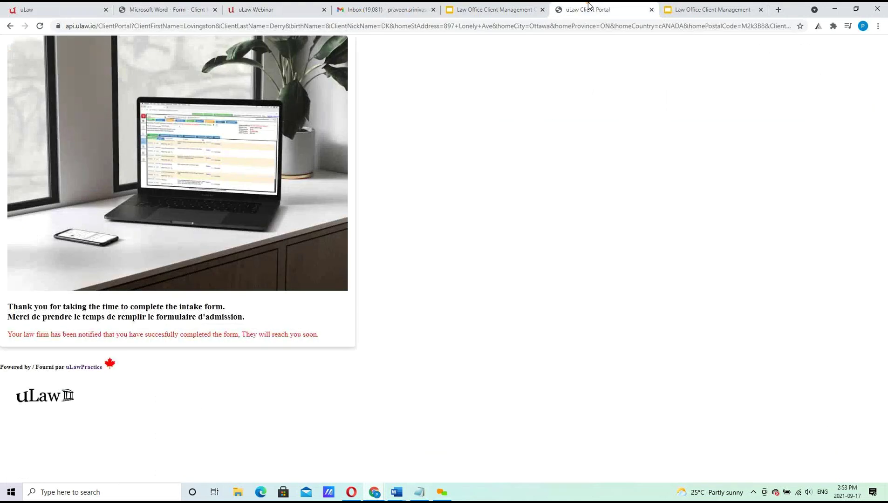
click(651, 10)
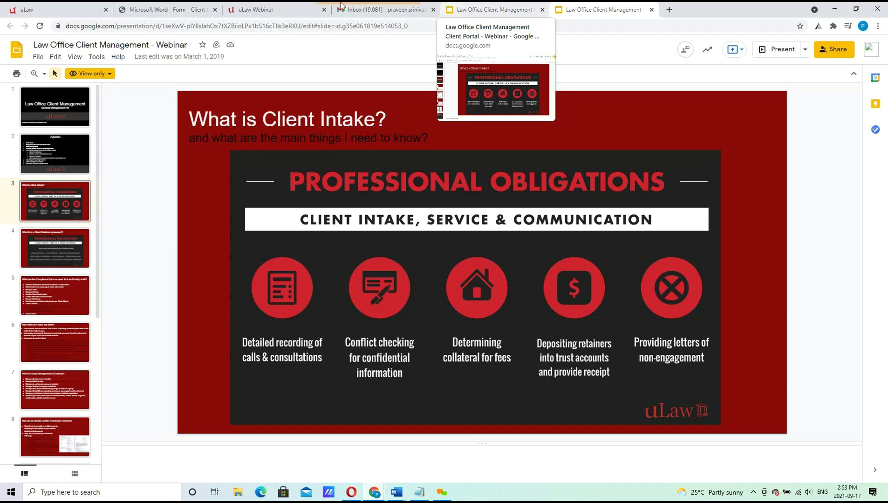
click(90, 5)
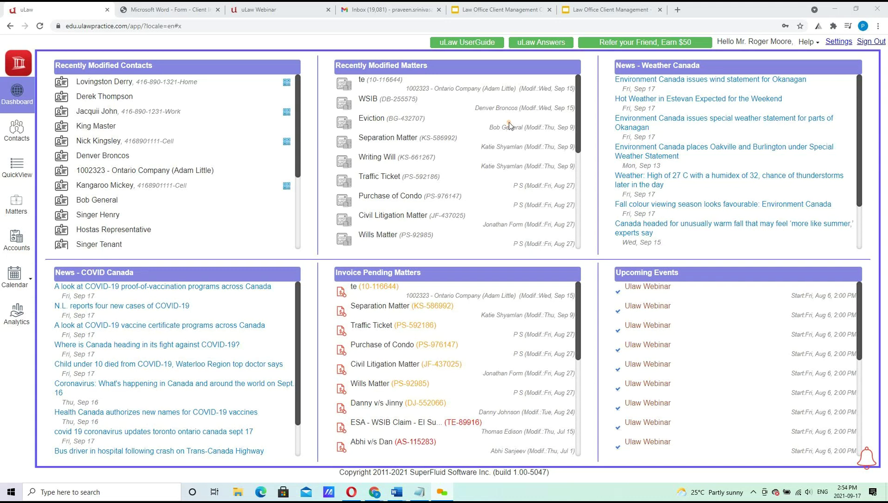
Browse the uLaw Webinar schedule, including the Oct 1, 2021 generic-tags forms session.
click(285, 10)
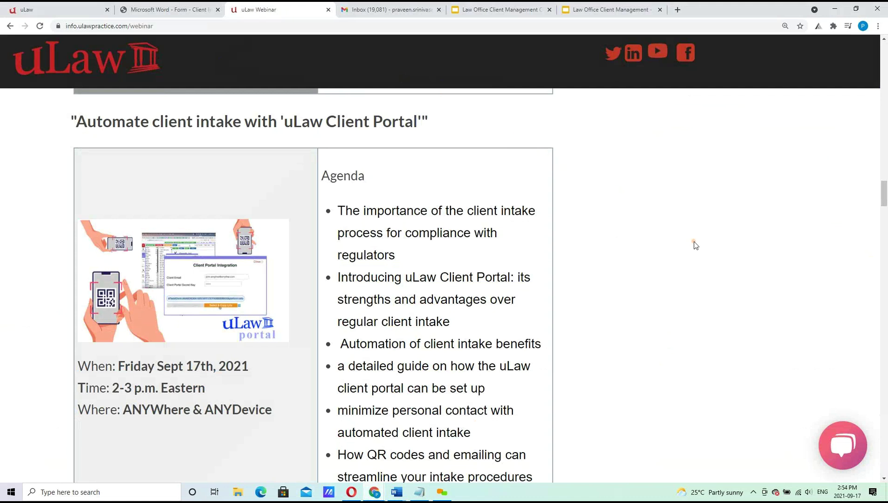
drag(884, 198, 885, 53)
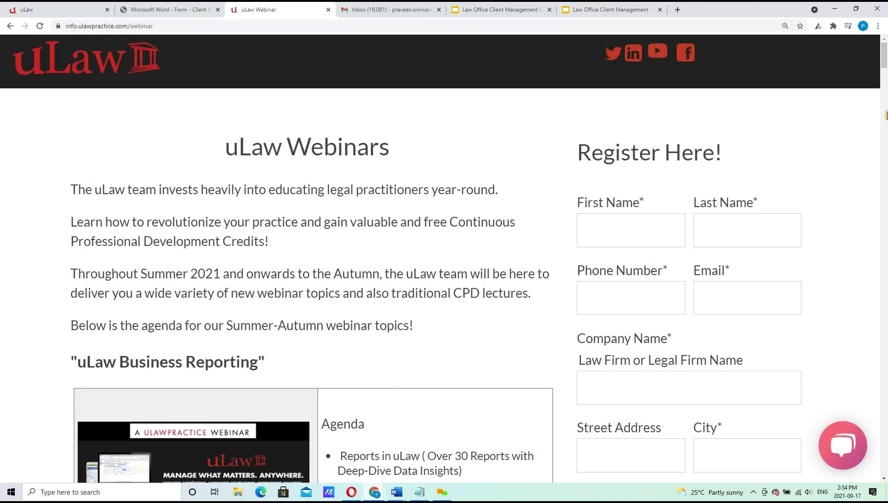
drag(885, 61, 885, 93)
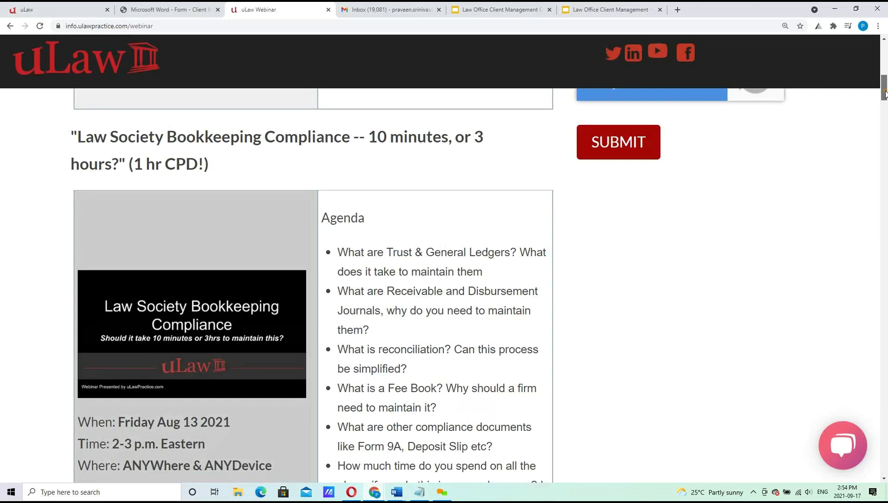
drag(885, 93, 882, 61)
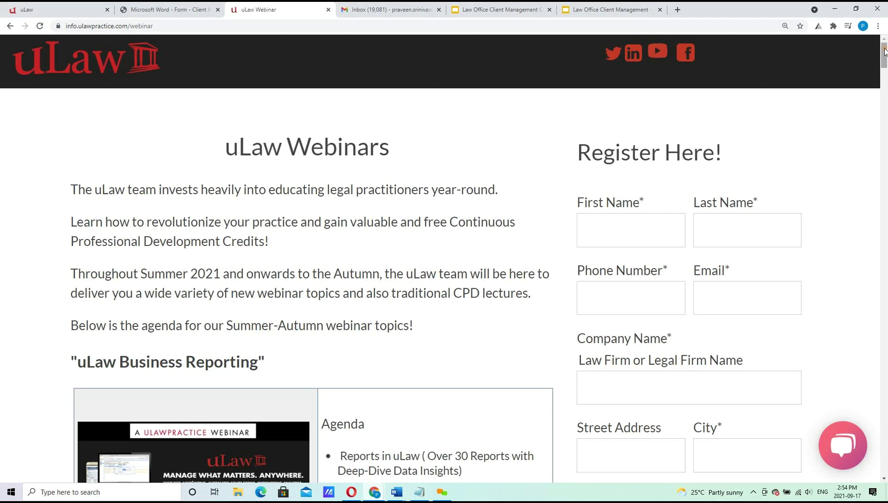
drag(885, 51, 885, 236)
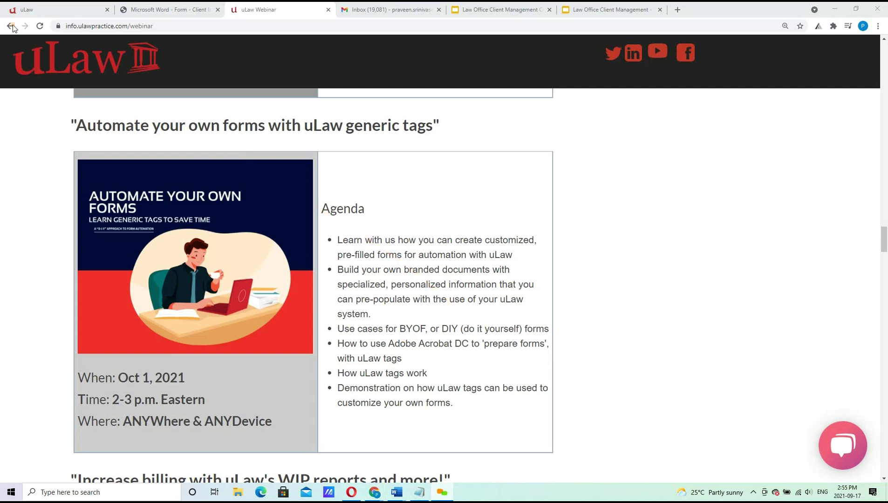
mouse_move(55, 6)
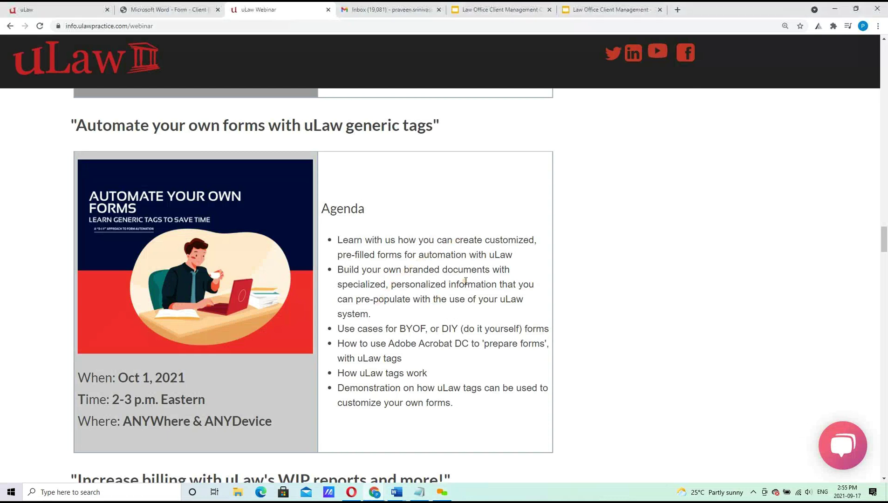
scroll(465, 284, down, 1)
scroll(465, 281, down, 6)
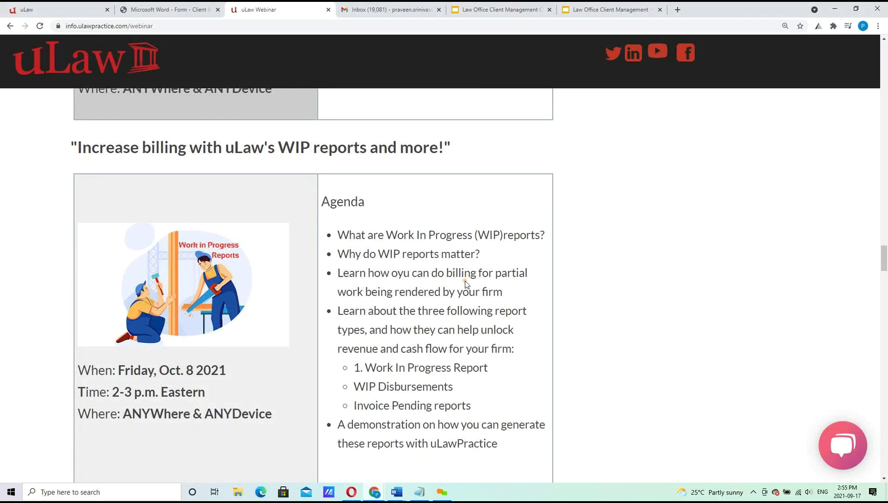
scroll(465, 281, down, 3)
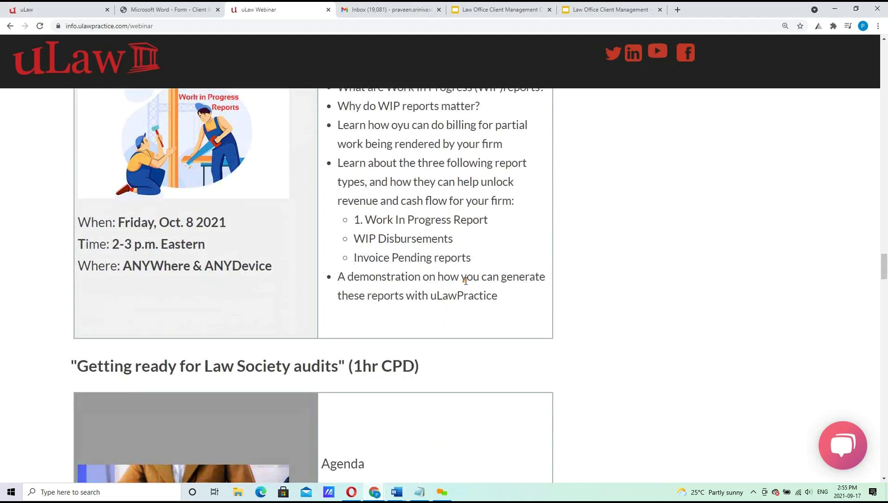
scroll(465, 281, down, 5)
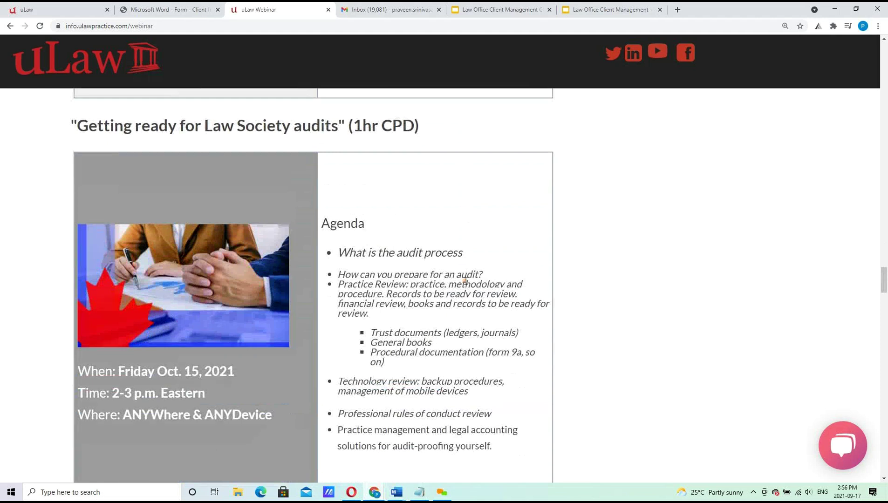
scroll(464, 281, down, 9)
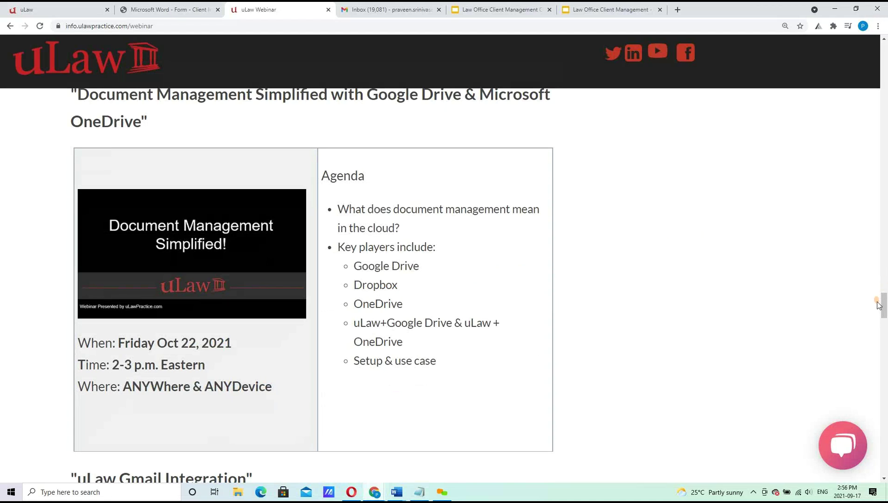
drag(883, 308, 885, 466)
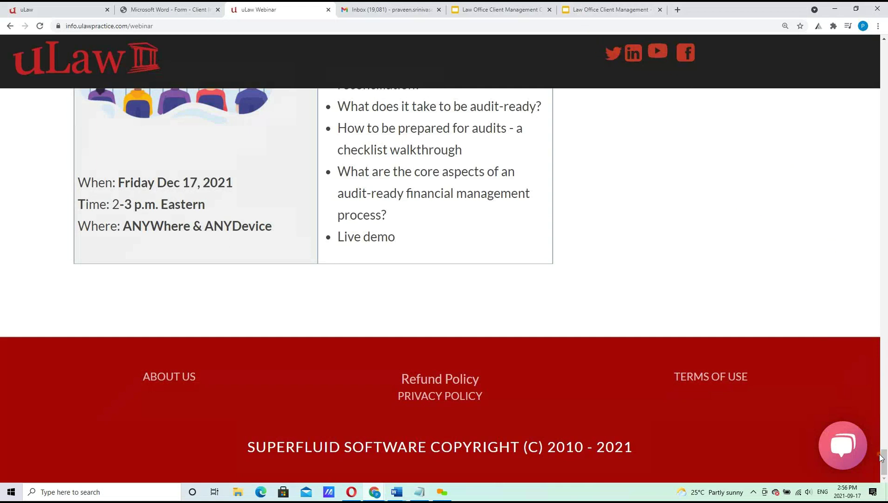
drag(880, 454, 886, 21)
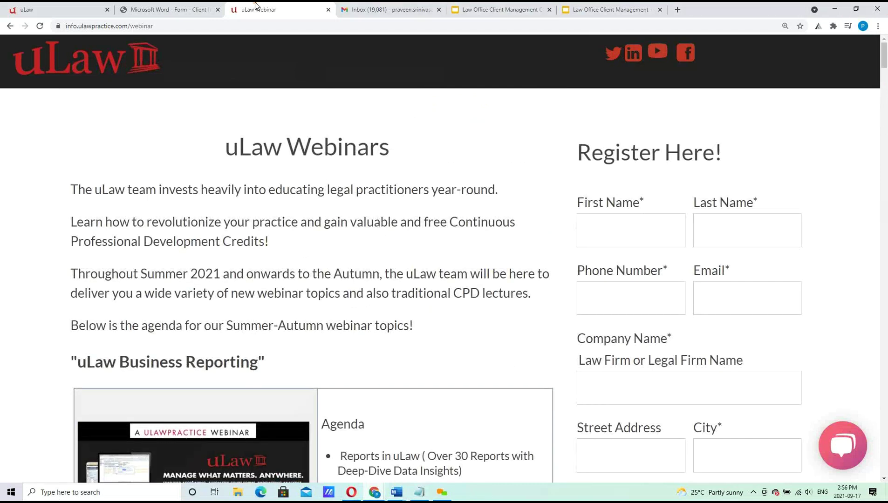